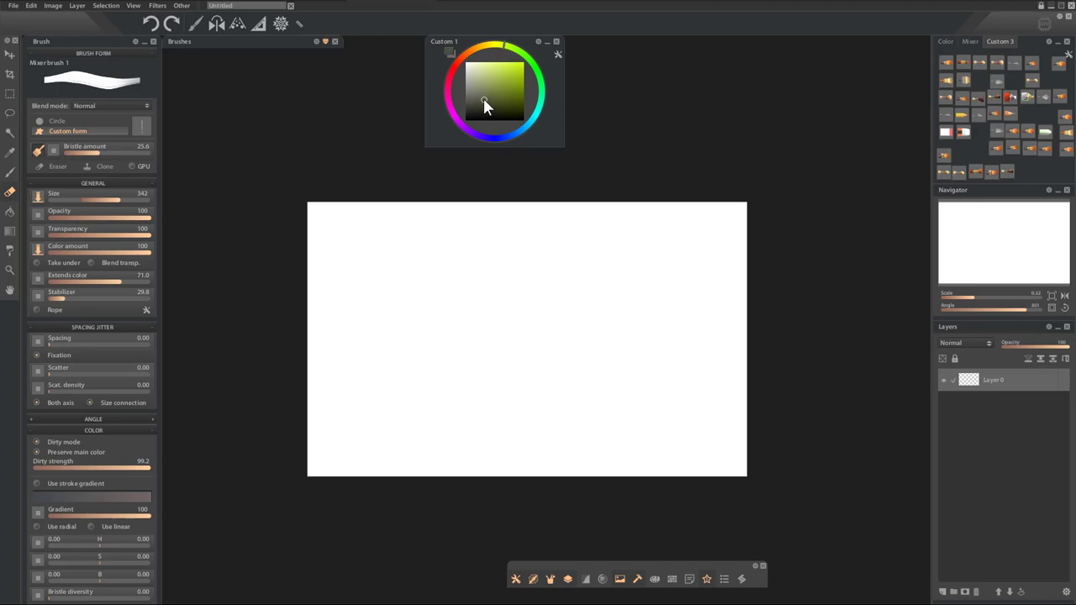
# Fill the whole canvas on Layer 0 with a muted olive green.
pyautogui.press('g')
pyautogui.click(463, 324)
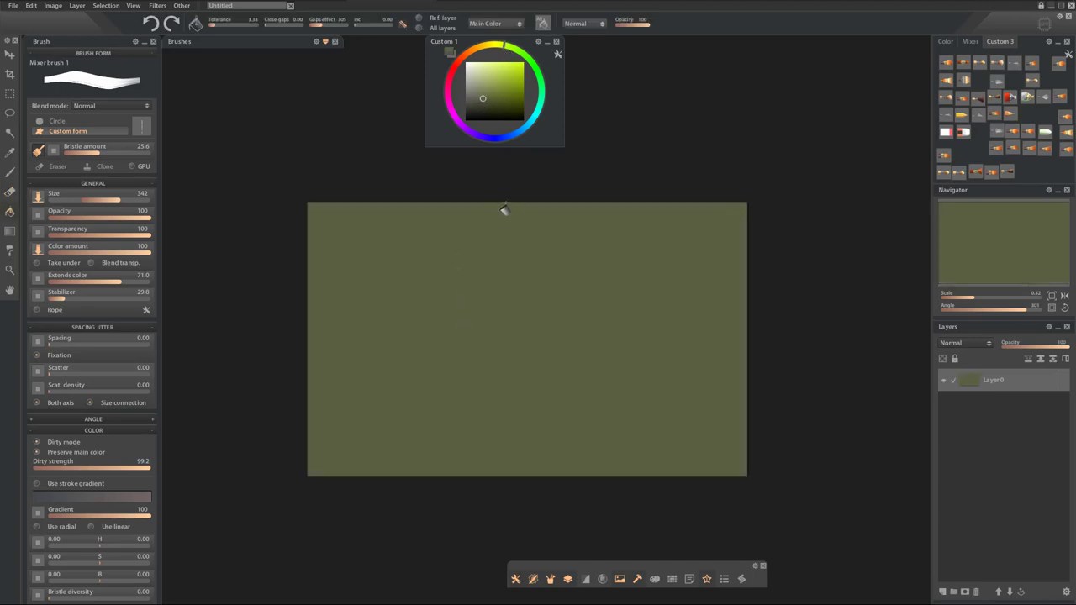
# Choose an orange hue and paint a faint reddish-brown vertical band on the left half of the canvas with the bristle Brush preset.
pyautogui.click(468, 54)
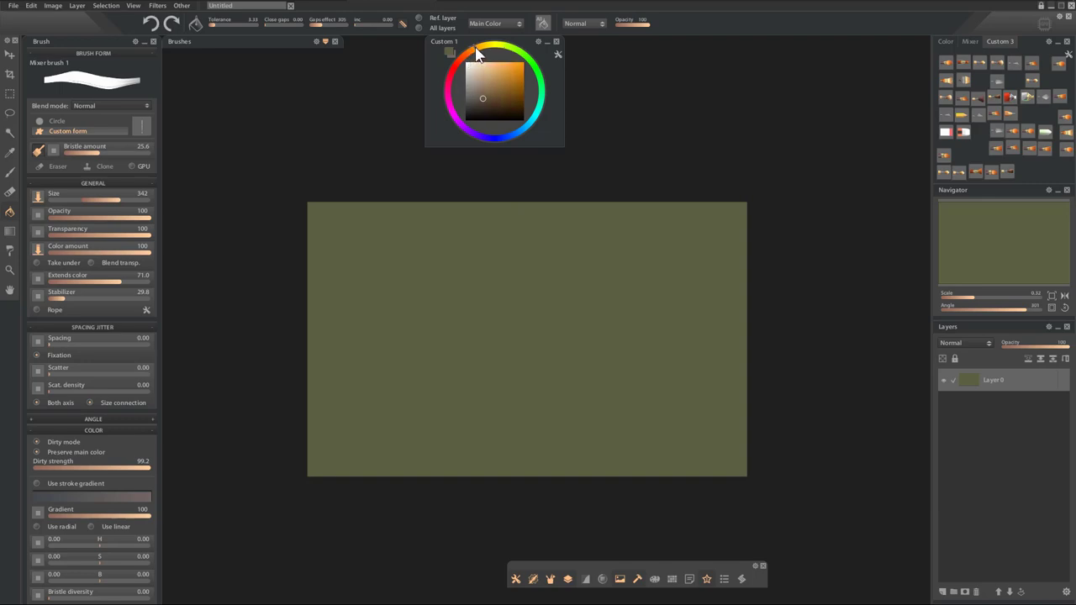
pyautogui.press('b')
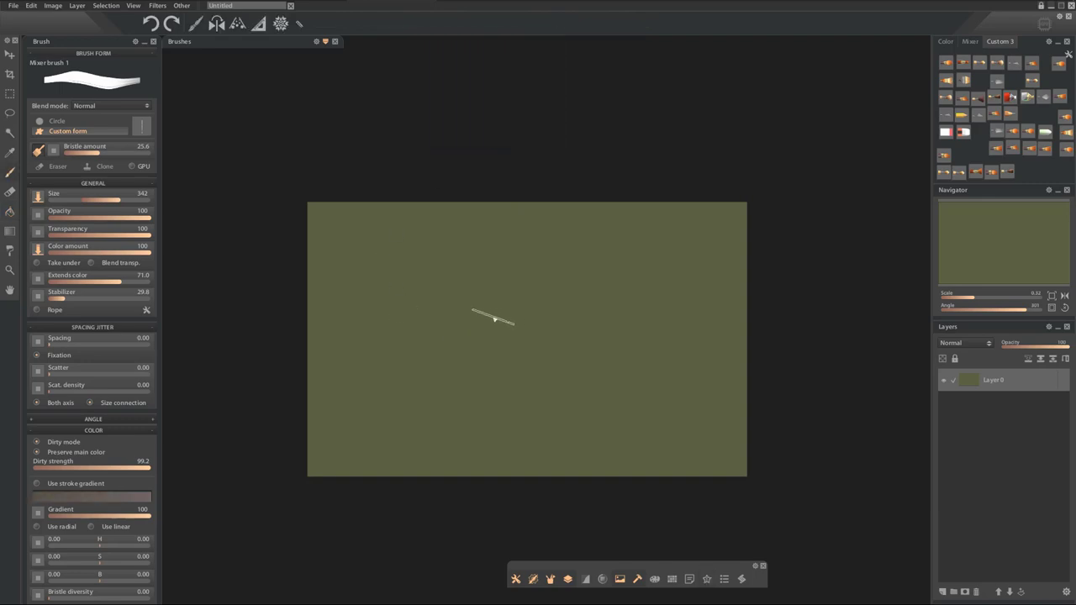
pyautogui.click(1024, 135)
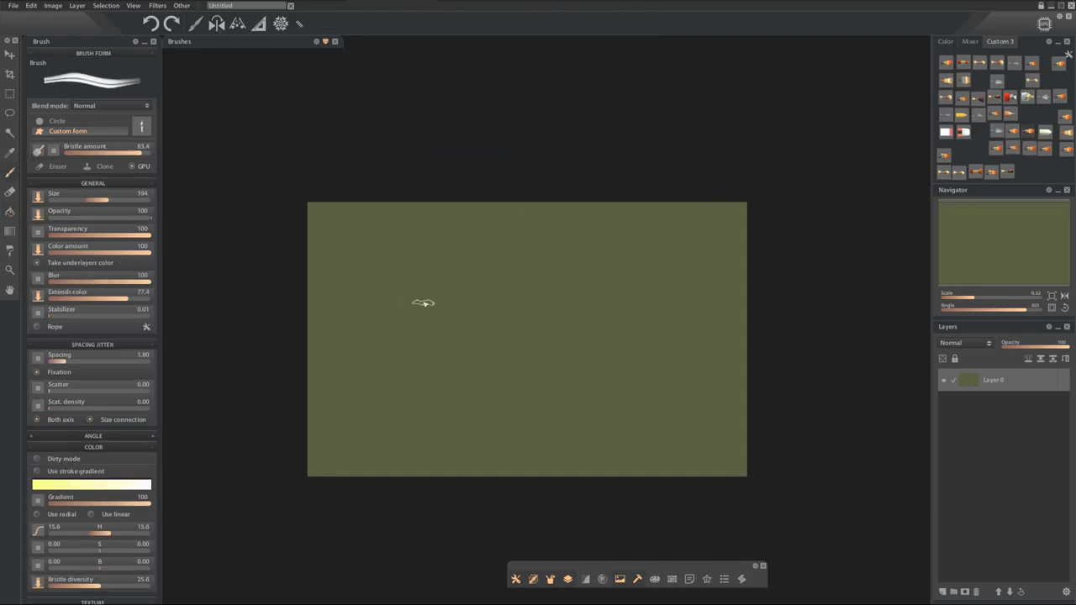
pyautogui.moveTo(453, 326)
pyautogui.mouseDown()
pyautogui.moveTo(474, 297)
pyautogui.moveTo(484, 303)
pyautogui.moveTo(452, 283)
pyautogui.mouseUp()
pyautogui.hotkey('ctrl', 'z')
pyautogui.moveTo(395, 303)
pyautogui.mouseDown()
pyautogui.moveTo(399, 404)
pyautogui.moveTo(373, 214)
pyautogui.moveTo(374, 263)
pyautogui.moveTo(374, 220)
pyautogui.moveTo(404, 136)
pyautogui.mouseUp()
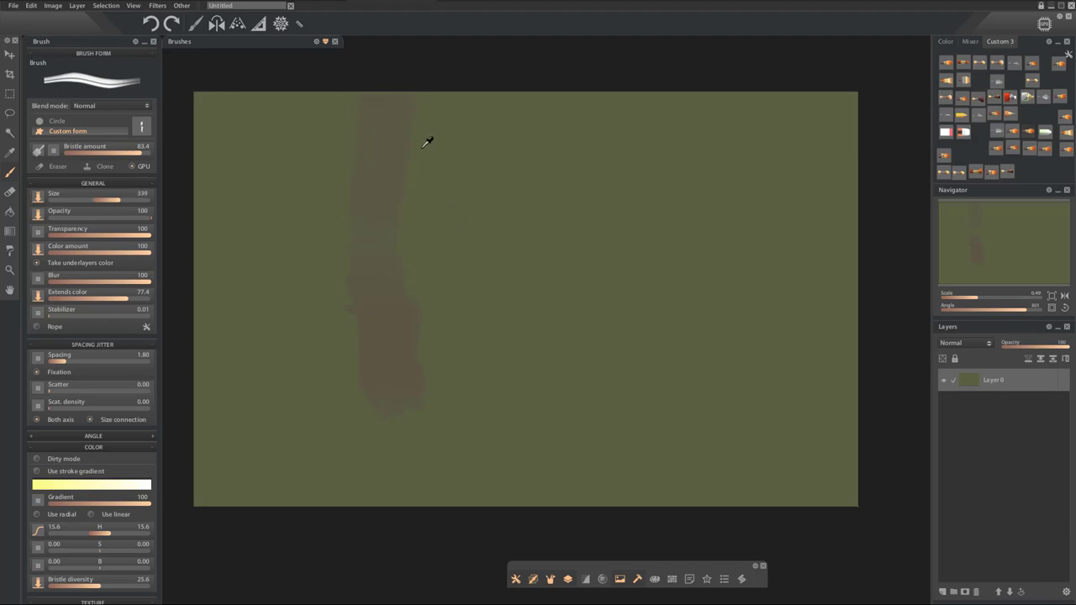
# Enlarge the brush and work the reddish-brown band into the olive background.
pyautogui.press(']')
pyautogui.press(']')
pyautogui.press(']')
pyautogui.moveTo(363, 126)
pyautogui.mouseDown()
pyautogui.moveTo(391, 203)
pyautogui.moveTo(388, 385)
pyautogui.moveTo(424, 378)
pyautogui.moveTo(345, 369)
pyautogui.moveTo(357, 328)
pyautogui.moveTo(538, 147)
pyautogui.mouseUp()
# Pick a lighter grey-green and paint a vertical streak beside the darkened band.
pyautogui.press('F1')
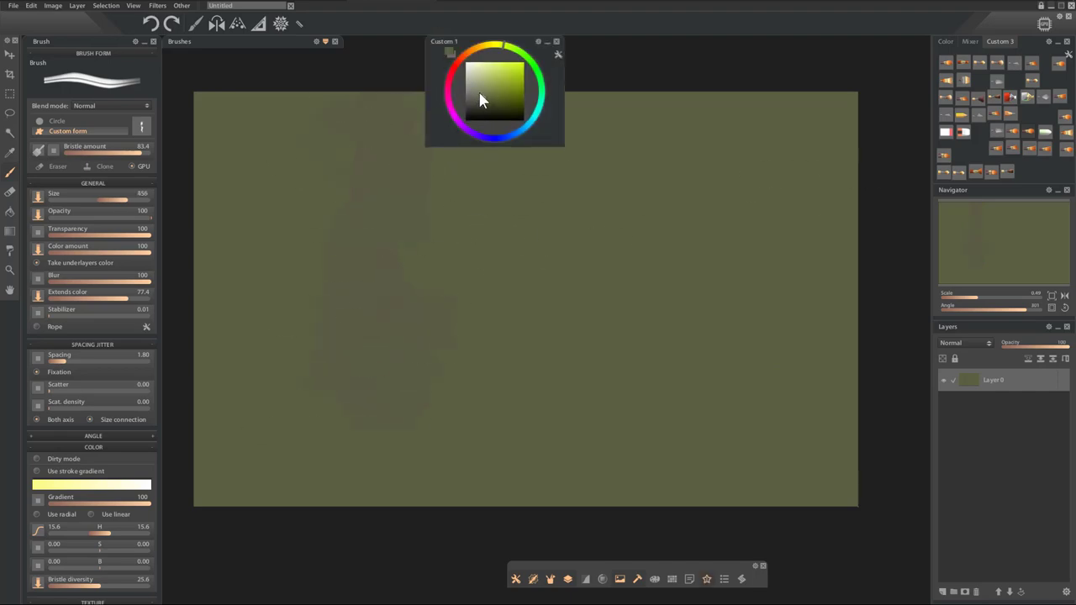
pyautogui.click(479, 92)
pyautogui.click(442, 239)
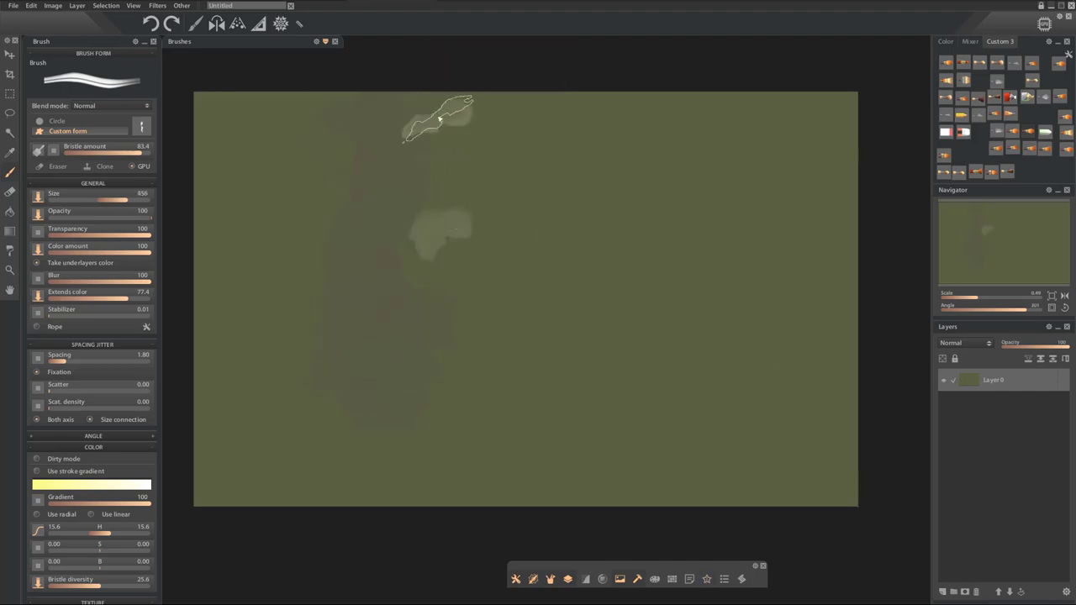
pyautogui.moveTo(444, 110); pyautogui.dragTo(458, 348)
# Widen the pale streak with greyer green strokes and extend them over the upper left of the background.
pyautogui.press('c')
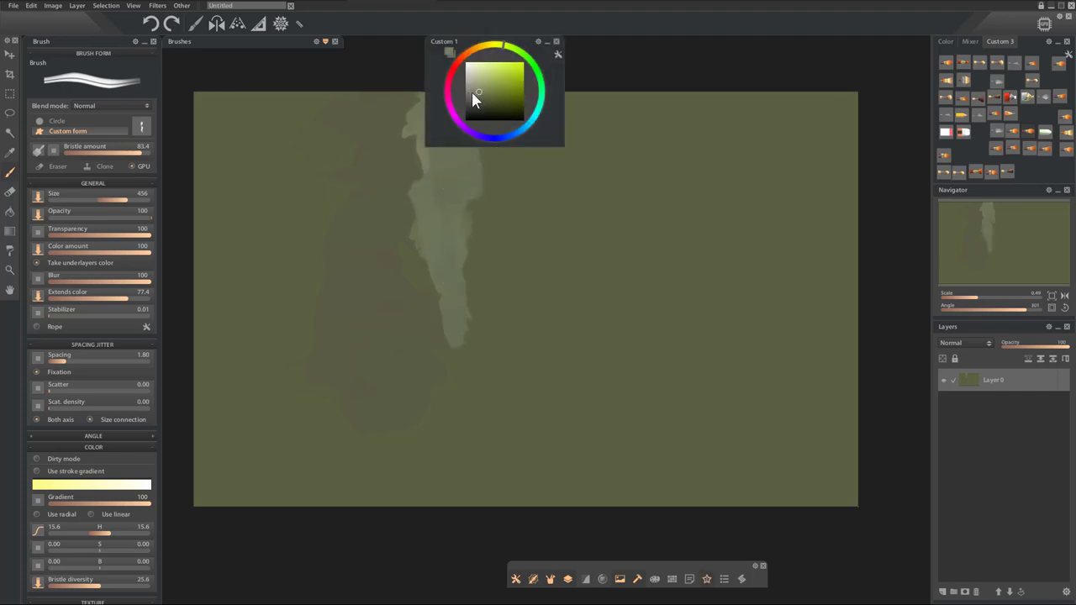
pyautogui.moveTo(455, 215)
pyautogui.mouseDown()
pyautogui.moveTo(459, 240)
pyautogui.moveTo(463, 201)
pyautogui.moveTo(434, 155)
pyautogui.moveTo(459, 123)
pyautogui.moveTo(453, 206)
pyautogui.moveTo(491, 129)
pyautogui.moveTo(460, 208)
pyautogui.moveTo(474, 254)
pyautogui.moveTo(462, 228)
pyautogui.moveTo(453, 348)
pyautogui.moveTo(469, 247)
pyautogui.mouseUp()
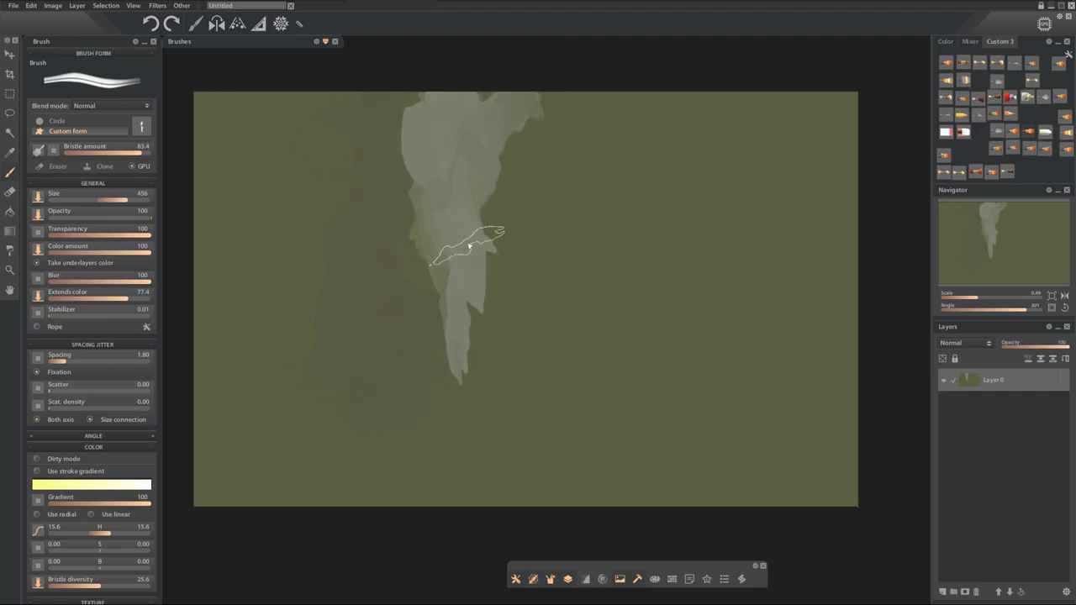
pyautogui.moveTo(516, 132)
pyautogui.mouseDown()
pyautogui.moveTo(460, 160)
pyautogui.moveTo(446, 97)
pyautogui.moveTo(437, 143)
pyautogui.moveTo(466, 308)
pyautogui.moveTo(469, 148)
pyautogui.mouseUp()
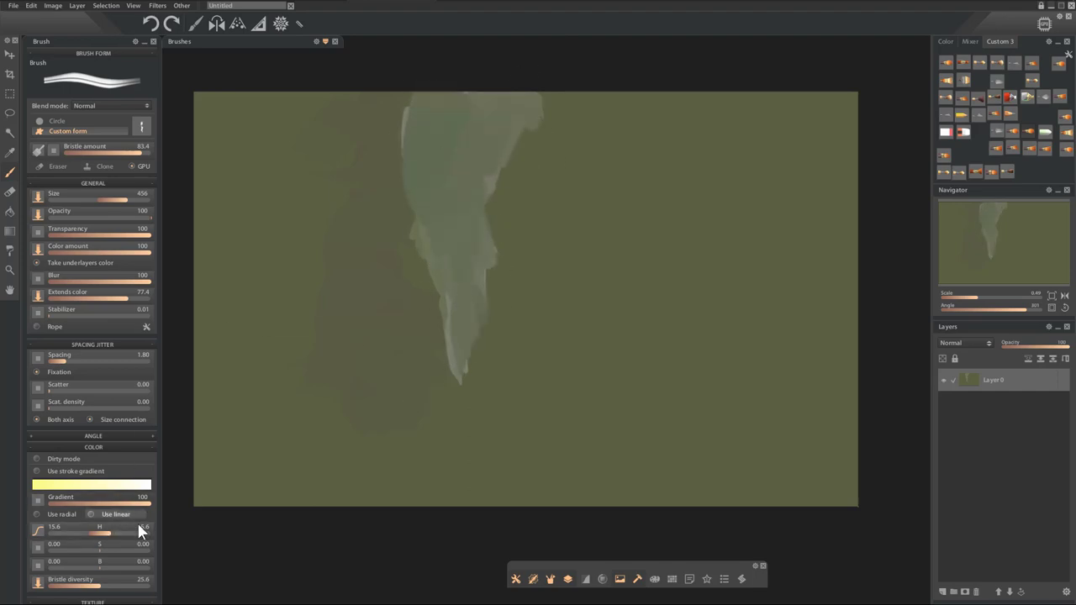
pyautogui.moveTo(488, 211)
pyautogui.mouseDown()
pyautogui.moveTo(480, 240)
pyautogui.moveTo(456, 235)
pyautogui.moveTo(449, 340)
pyautogui.mouseUp()
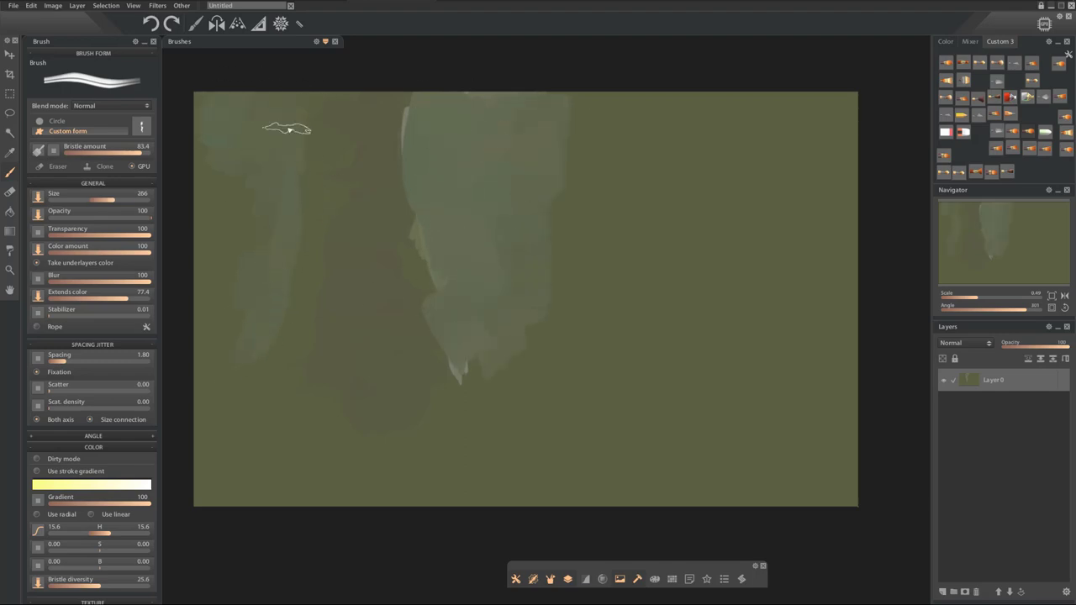
pyautogui.moveTo(266, 271); pyautogui.dragTo(294, 269)
pyautogui.moveTo(301, 132)
pyautogui.mouseDown()
pyautogui.moveTo(400, 126)
pyautogui.moveTo(352, 182)
pyautogui.moveTo(369, 275)
pyautogui.moveTo(416, 334)
pyautogui.moveTo(305, 300)
pyautogui.moveTo(428, 183)
pyautogui.mouseUp()
# Blend the pale patches across the background with an enlarged Motion blur brush, setting Extends color to 86.6.
pyautogui.click(961, 113)
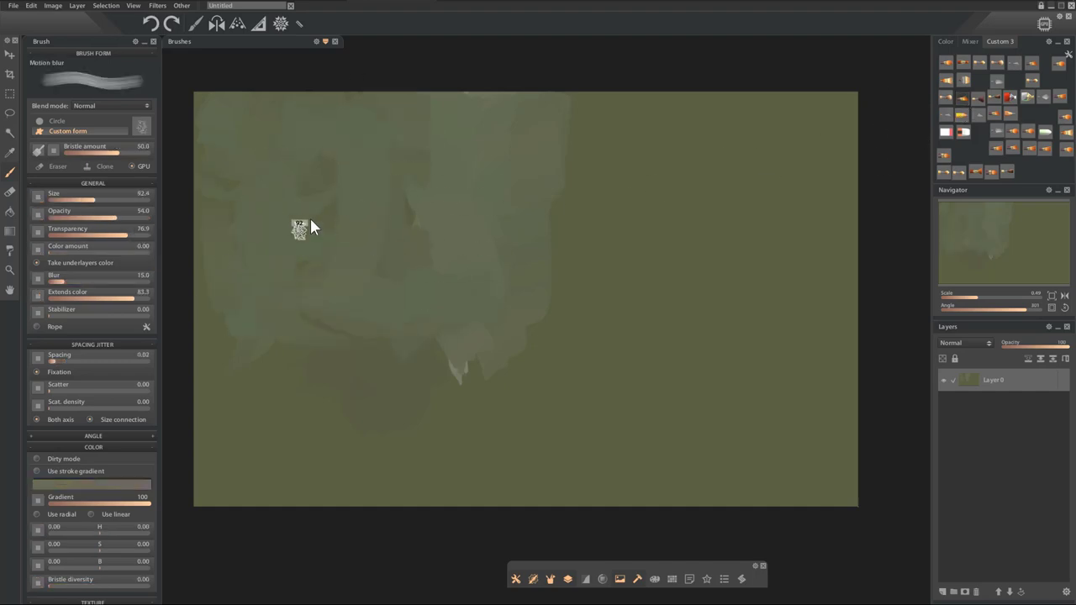
pyautogui.press(']')
pyautogui.moveTo(405, 174)
pyautogui.mouseDown()
pyautogui.moveTo(218, 220)
pyautogui.moveTo(215, 307)
pyautogui.mouseUp()
pyautogui.click(121, 298)
pyautogui.click(133, 298)
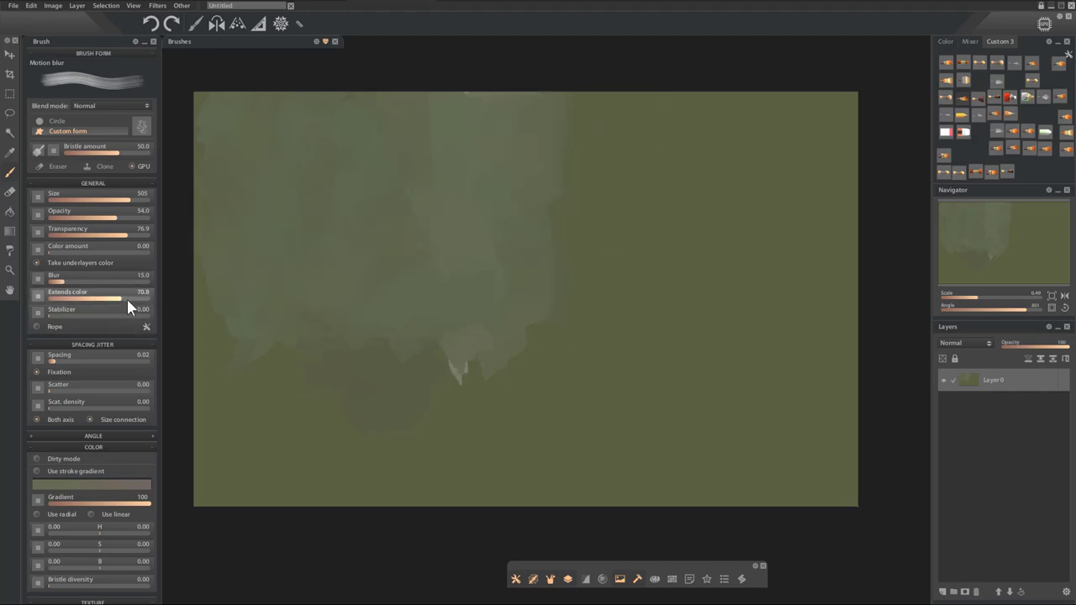
pyautogui.moveTo(559, 249)
pyautogui.mouseDown()
pyautogui.moveTo(464, 386)
pyautogui.moveTo(316, 383)
pyautogui.moveTo(212, 322)
pyautogui.moveTo(397, 272)
pyautogui.moveTo(672, 70)
pyautogui.moveTo(702, 64)
pyautogui.moveTo(549, 175)
pyautogui.moveTo(598, 184)
pyautogui.moveTo(737, 57)
pyautogui.moveTo(618, 172)
pyautogui.moveTo(545, 330)
pyautogui.moveTo(576, 404)
pyautogui.moveTo(703, 278)
pyautogui.mouseUp()
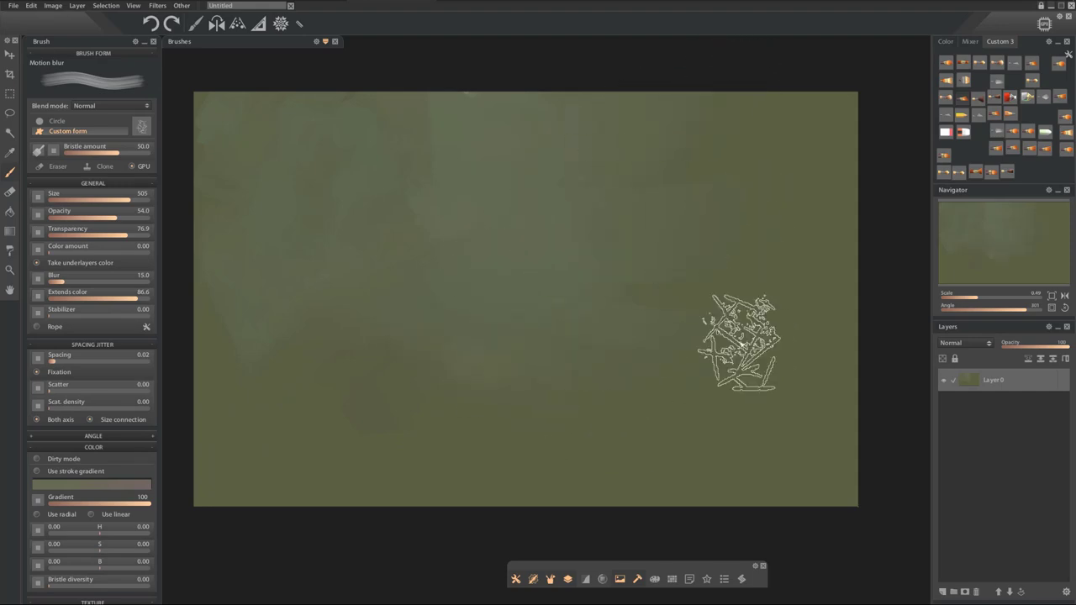
# Add a new layer, block in a dark brown tree trunk with the Brush preset, and mirror the canvas view horizontally.
pyautogui.click(942, 592)
pyautogui.click(1028, 132)
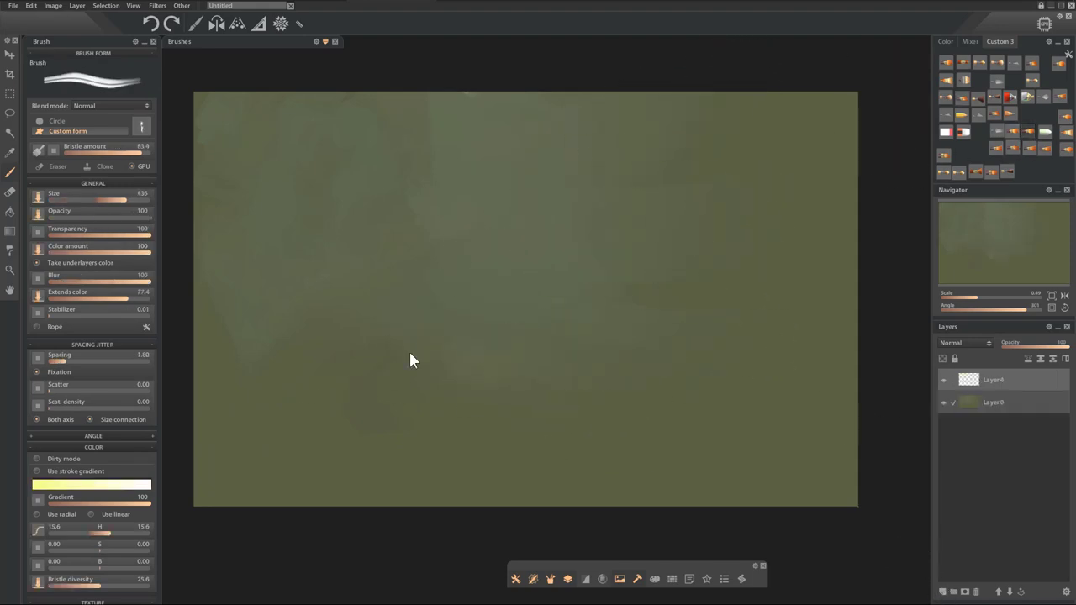
pyautogui.press('F1')
pyautogui.click(477, 52)
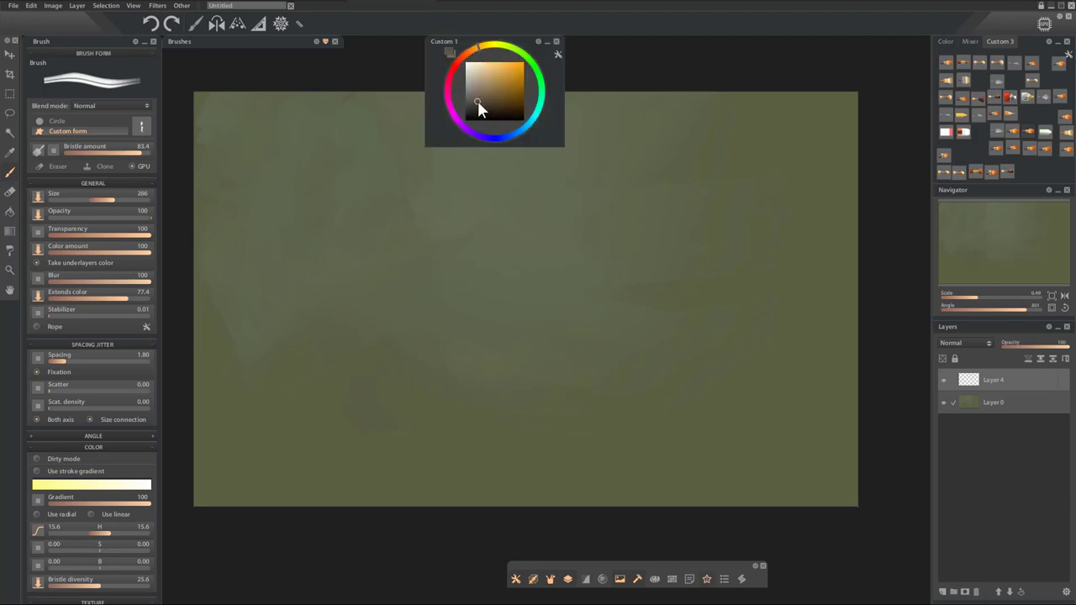
pyautogui.click(480, 104)
pyautogui.moveTo(372, 336)
pyautogui.mouseDown()
pyautogui.moveTo(400, 298)
pyautogui.moveTo(394, 322)
pyautogui.moveTo(353, 337)
pyautogui.mouseUp()
pyautogui.press('h')
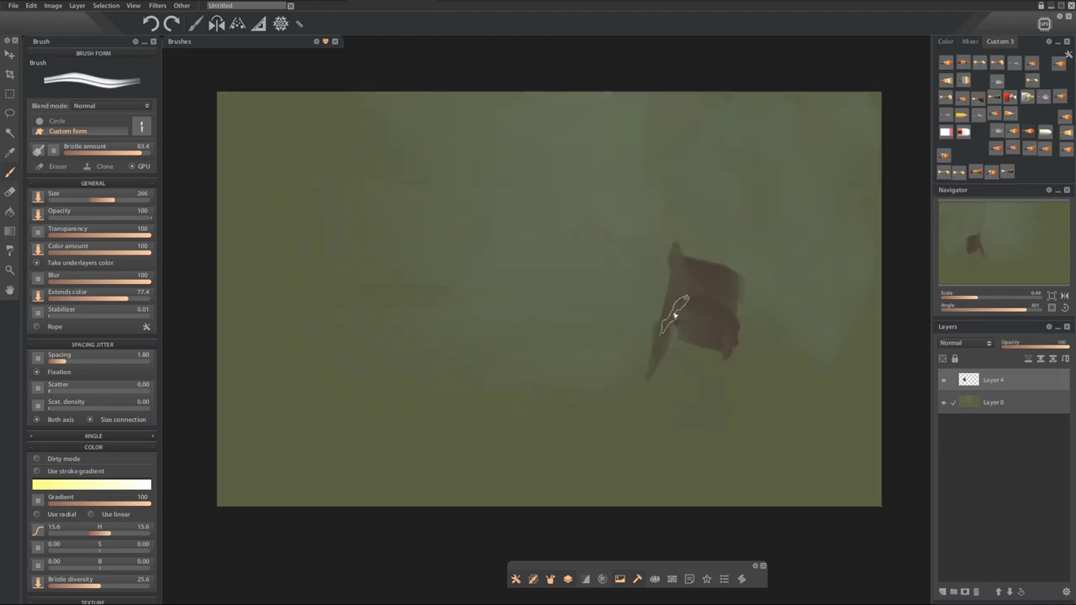
pyautogui.moveTo(675, 315)
pyautogui.mouseDown()
pyautogui.moveTo(704, 334)
pyautogui.moveTo(656, 361)
pyautogui.moveTo(750, 406)
pyautogui.mouseUp()
pyautogui.moveTo(736, 285); pyautogui.dragTo(673, 251)
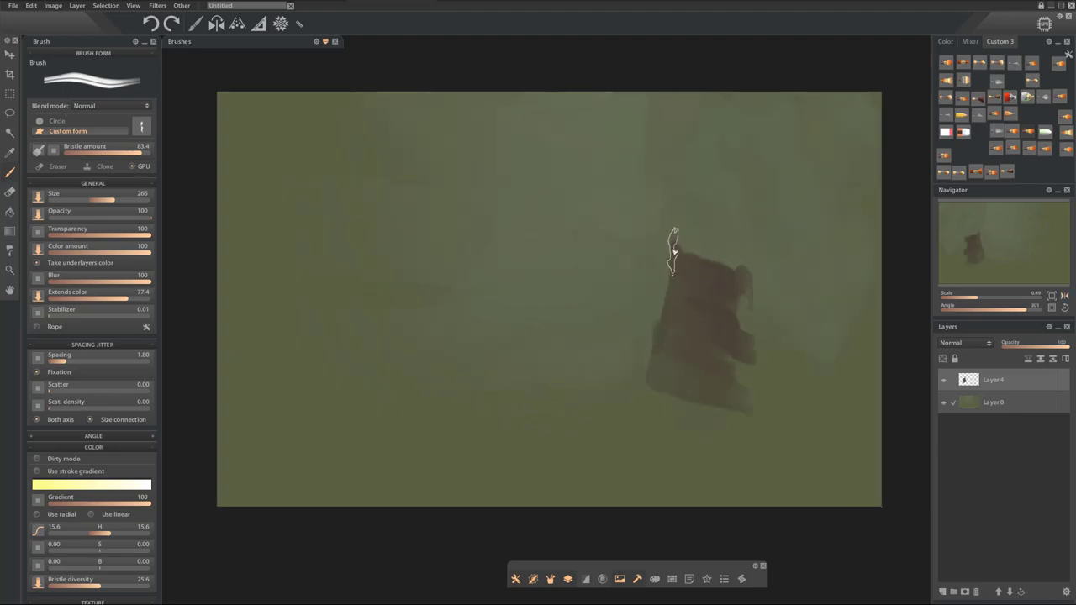
# Extend the trunk upward into thick forked limbs and paint angular brown roots spreading from its base across the ground.
pyautogui.moveTo(694, 160)
pyautogui.mouseDown()
pyautogui.moveTo(725, 152)
pyautogui.moveTo(719, 186)
pyautogui.moveTo(733, 155)
pyautogui.moveTo(714, 193)
pyautogui.moveTo(707, 253)
pyautogui.moveTo(713, 265)
pyautogui.moveTo(742, 237)
pyautogui.moveTo(742, 260)
pyautogui.moveTo(755, 248)
pyautogui.moveTo(760, 194)
pyautogui.moveTo(773, 199)
pyautogui.moveTo(851, 103)
pyautogui.moveTo(880, 97)
pyautogui.moveTo(803, 170)
pyautogui.moveTo(772, 184)
pyautogui.moveTo(733, 179)
pyautogui.moveTo(744, 289)
pyautogui.moveTo(763, 188)
pyautogui.moveTo(809, 153)
pyautogui.moveTo(803, 170)
pyautogui.moveTo(827, 163)
pyautogui.moveTo(765, 246)
pyautogui.moveTo(785, 366)
pyautogui.moveTo(747, 322)
pyautogui.moveTo(782, 401)
pyautogui.moveTo(712, 411)
pyautogui.moveTo(683, 387)
pyautogui.moveTo(640, 388)
pyautogui.moveTo(218, 442)
pyautogui.mouseUp()
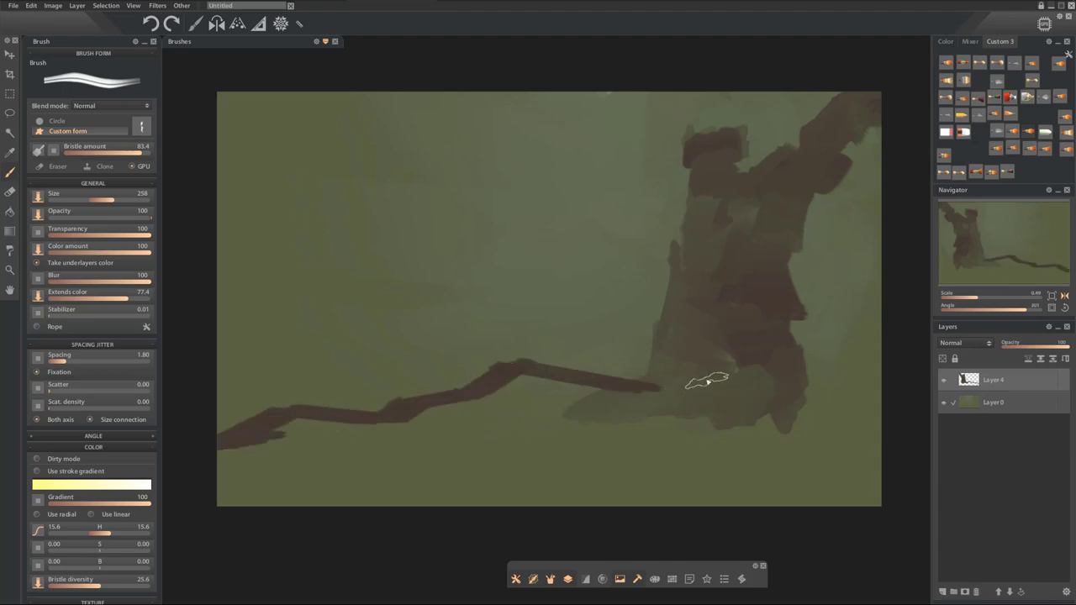
pyautogui.moveTo(630, 428)
pyautogui.mouseDown()
pyautogui.moveTo(664, 478)
pyautogui.moveTo(534, 494)
pyautogui.mouseUp()
pyautogui.moveTo(753, 398)
pyautogui.mouseDown()
pyautogui.moveTo(818, 380)
pyautogui.moveTo(848, 413)
pyautogui.moveTo(885, 429)
pyautogui.moveTo(884, 446)
pyautogui.moveTo(726, 401)
pyautogui.mouseUp()
pyautogui.keyDown('shift'); pyautogui.click(827, 391); pyautogui.keyUp('shift')
pyautogui.keyDown('shift'); pyautogui.click(894, 427); pyautogui.keyUp('shift')
pyautogui.moveTo(730, 389); pyautogui.dragTo(705, 418)
pyautogui.moveTo(681, 364)
pyautogui.mouseDown()
pyautogui.moveTo(624, 400)
pyautogui.moveTo(529, 384)
pyautogui.moveTo(549, 382)
pyautogui.moveTo(215, 448)
pyautogui.mouseUp()
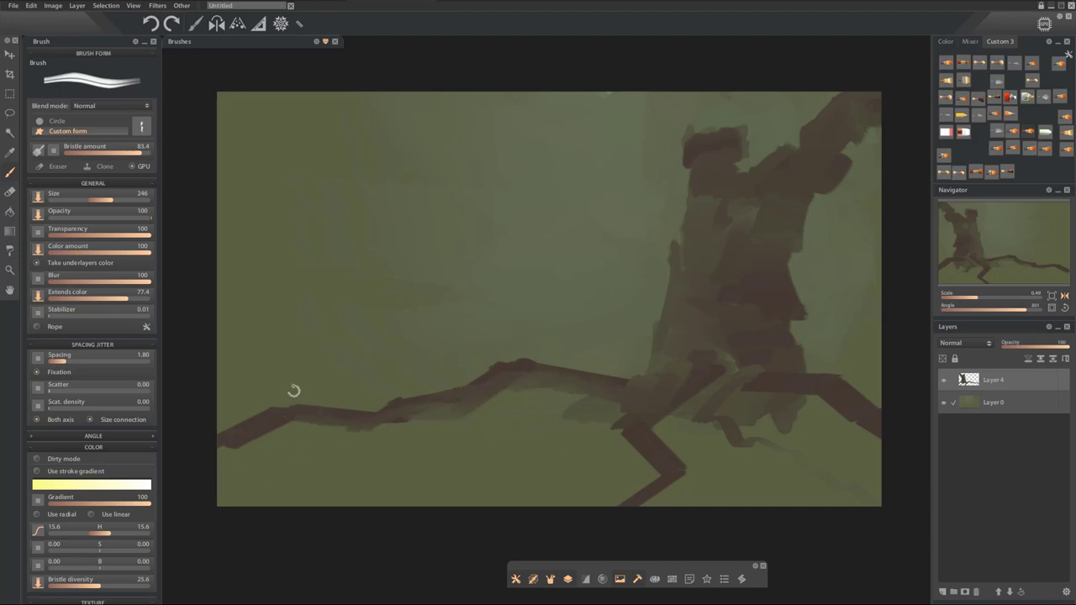
# Taper the far end of the long left root with the Eraser.
pyautogui.moveTo(293, 390); pyautogui.dragTo(473, 403)
pyautogui.press('e')
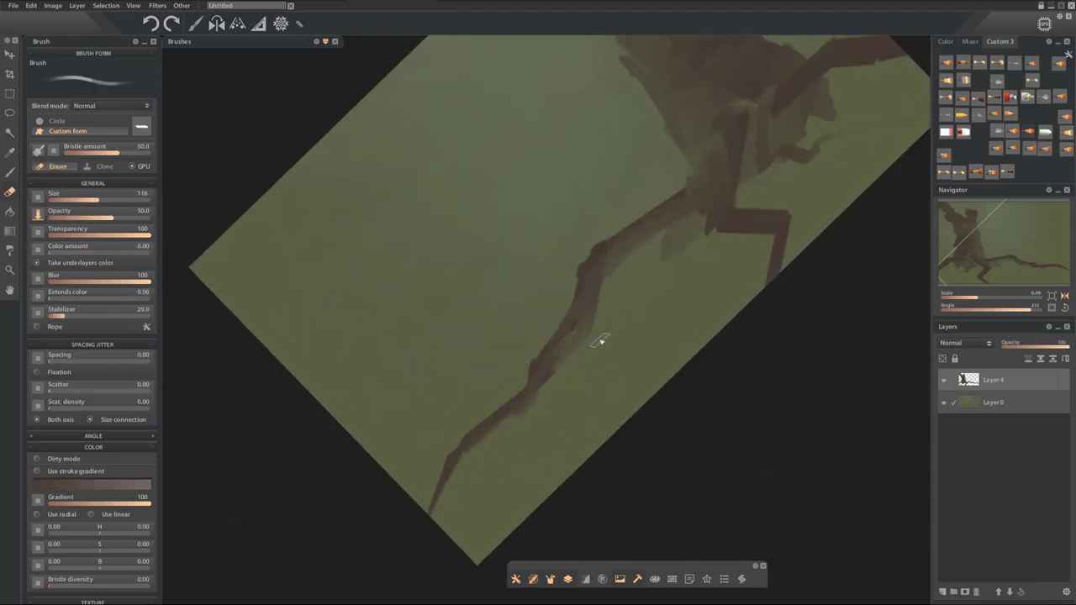
pyautogui.moveTo(601, 340); pyautogui.dragTo(576, 287)
pyautogui.moveTo(438, 301); pyautogui.dragTo(518, 275)
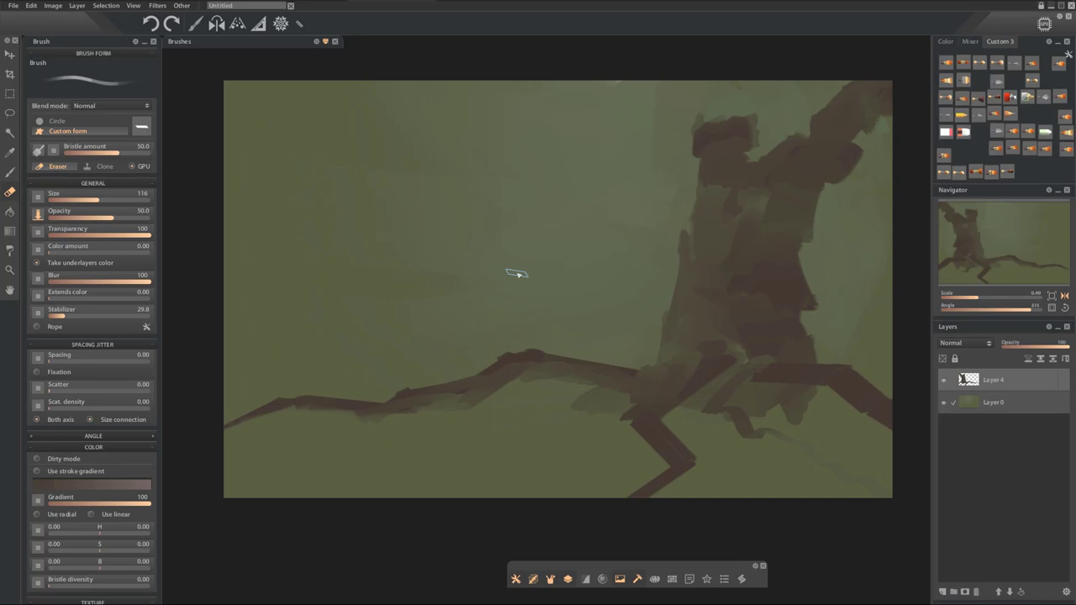
# Save the painting in the DAILY folder as a Photoshop file named STOVE.
pyautogui.click(13, 5)
pyautogui.click(26, 78)
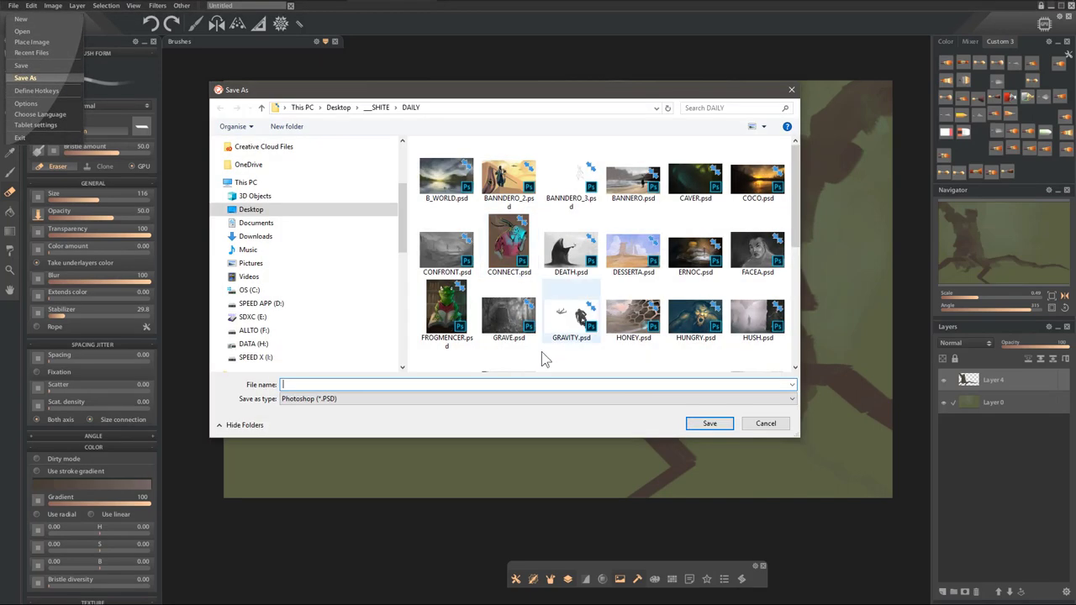
pyautogui.write('STOVE')
pyautogui.press('Return')
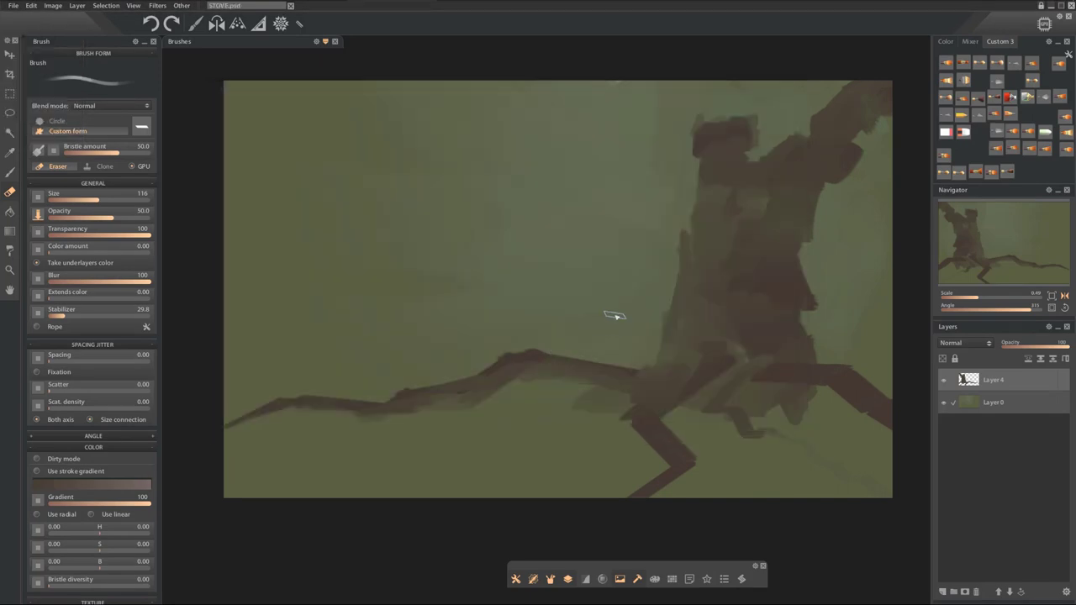
# Rework the trunk base with a smaller brush, painting thin branching roots to the left and filling beneath the right root.
pyautogui.moveTo(615, 315); pyautogui.dragTo(582, 379)
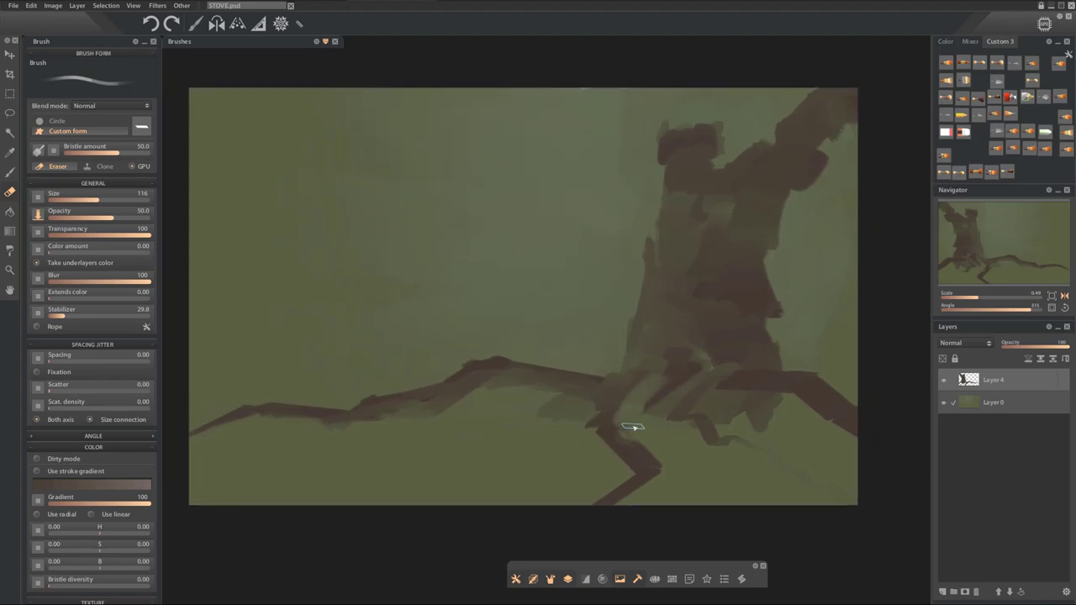
pyautogui.press('b')
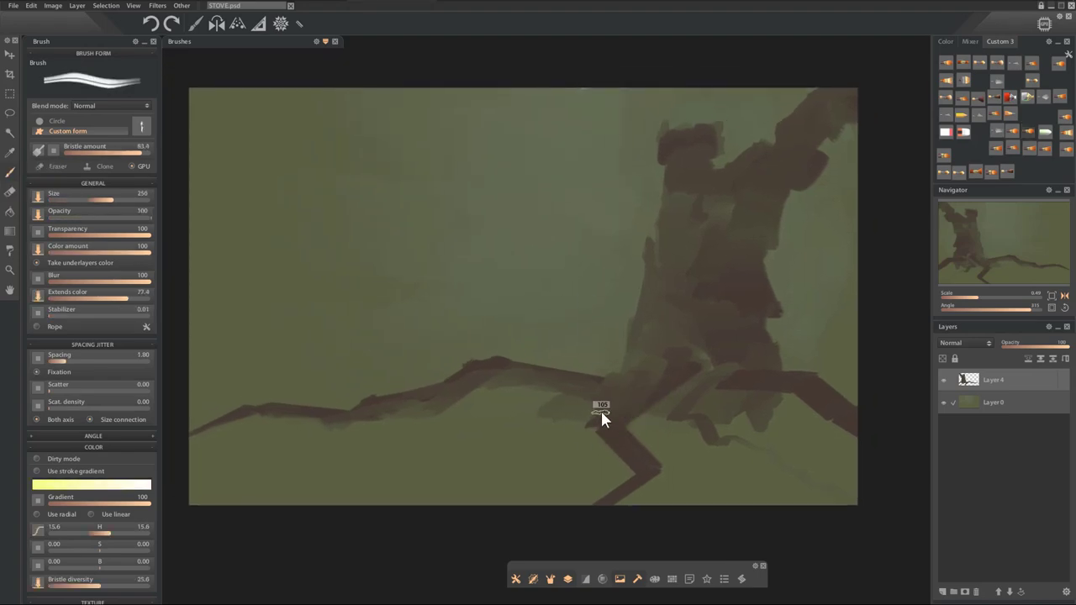
pyautogui.moveTo(641, 402); pyautogui.dragTo(522, 456)
pyautogui.moveTo(529, 359)
pyautogui.mouseDown()
pyautogui.moveTo(538, 298)
pyautogui.moveTo(449, 230)
pyautogui.mouseUp()
pyautogui.moveTo(599, 334)
pyautogui.mouseDown()
pyautogui.moveTo(475, 446)
pyautogui.moveTo(465, 489)
pyautogui.mouseUp()
pyautogui.hotkey('ctrl', 'z')
pyautogui.hotkey('ctrl', 'z')
pyautogui.moveTo(609, 321)
pyautogui.mouseDown()
pyautogui.moveTo(583, 342)
pyautogui.moveTo(523, 457)
pyautogui.mouseUp()
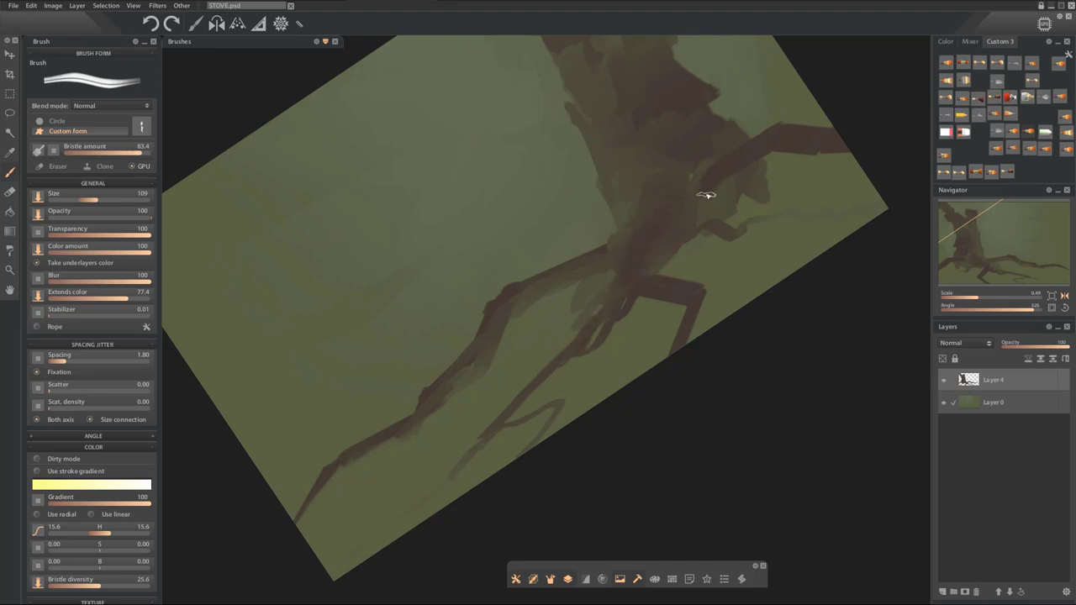
pyautogui.moveTo(766, 190); pyautogui.dragTo(778, 202)
pyautogui.press('Tab')
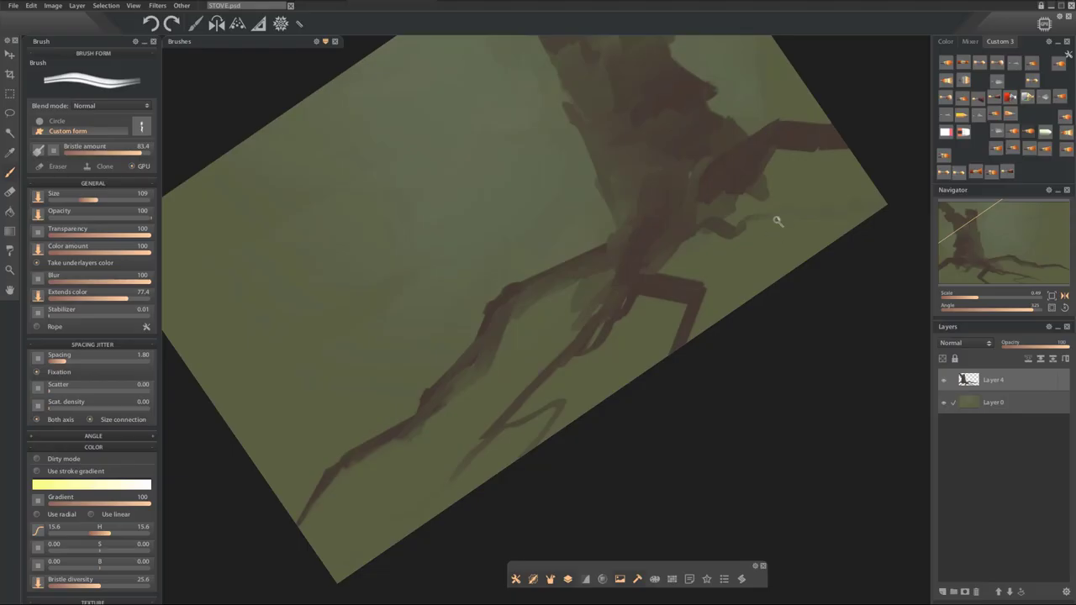
pyautogui.press('Tab')
pyautogui.click(640, 10)
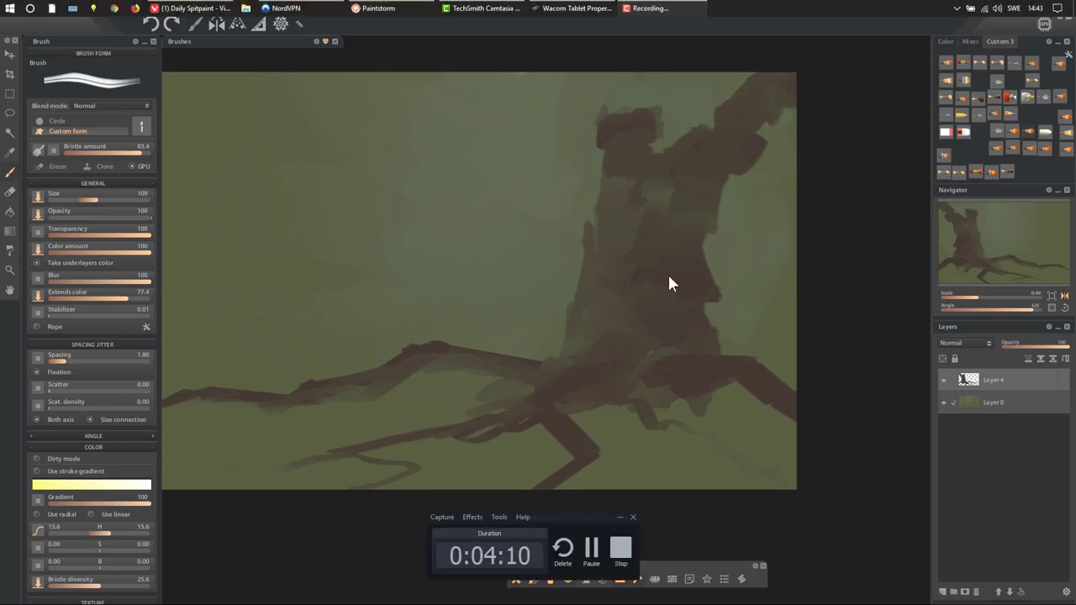
pyautogui.click(621, 522)
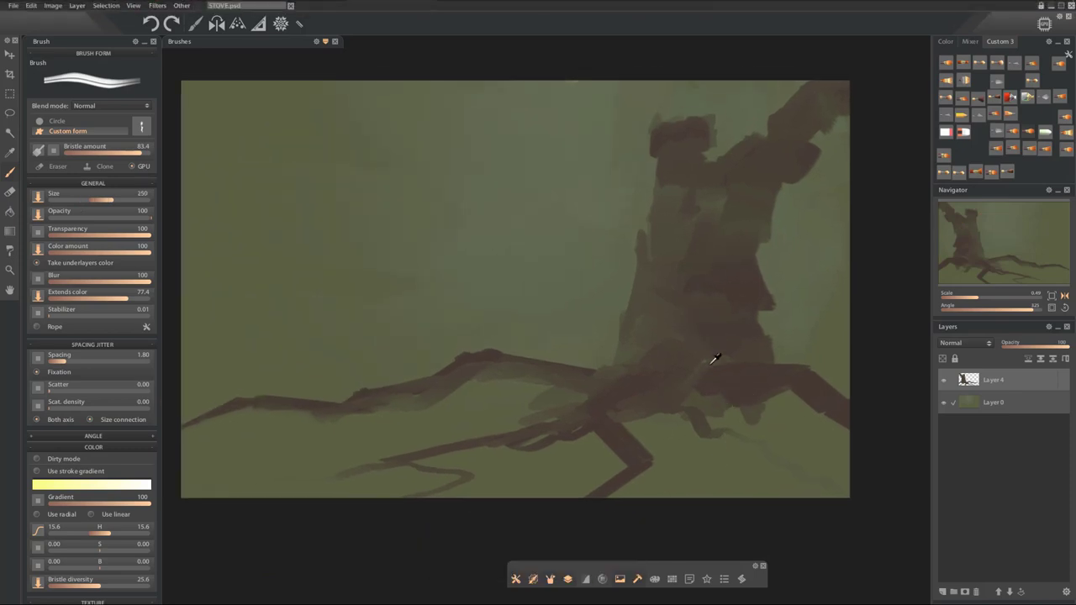
# Thicken the base of the right root with sampled browns and paint green ground over the thin root beneath it.
pyautogui.moveTo(728, 376); pyautogui.dragTo(732, 414)
pyautogui.moveTo(807, 395); pyautogui.dragTo(761, 420)
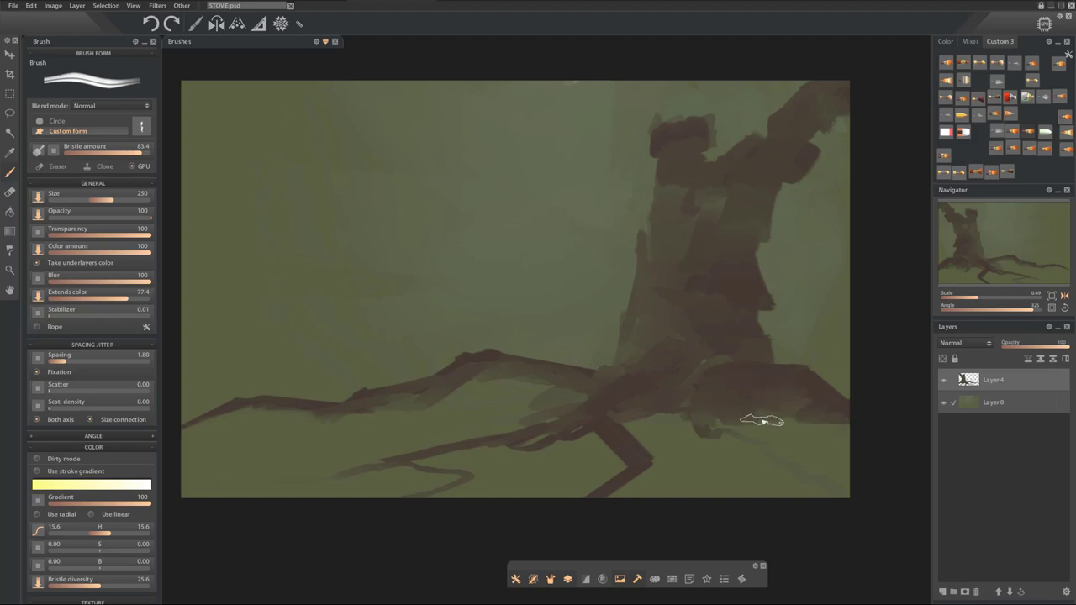
pyautogui.moveTo(830, 431); pyautogui.dragTo(832, 438)
# Paint mossy yellow-green ground below the right root with hue jitter at 29.2, and add a brown patch near the lower edge.
pyautogui.press('F1')
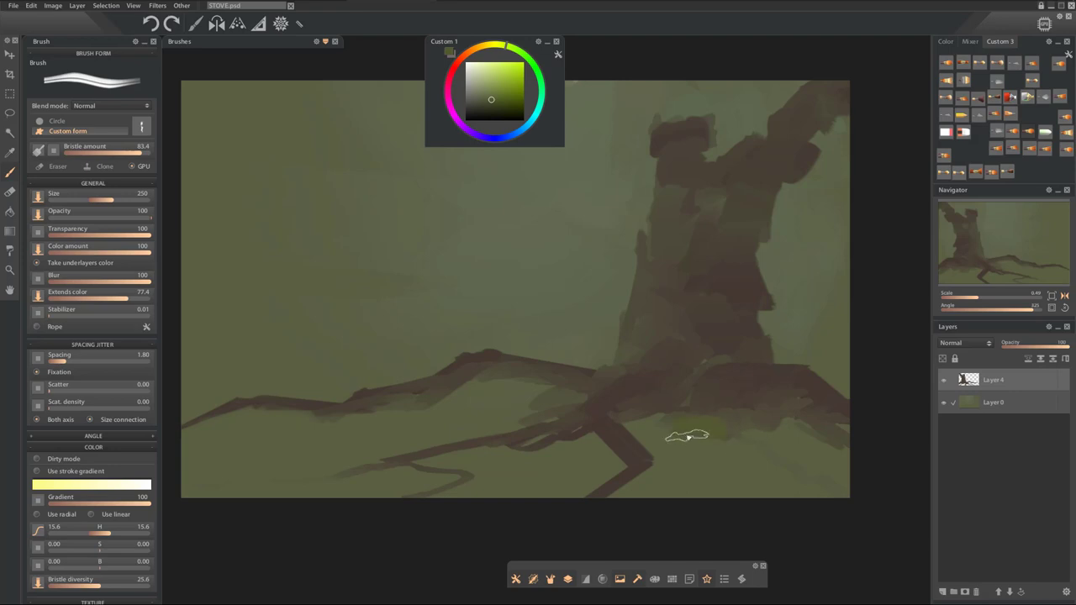
pyautogui.press('F1')
pyautogui.click(115, 535)
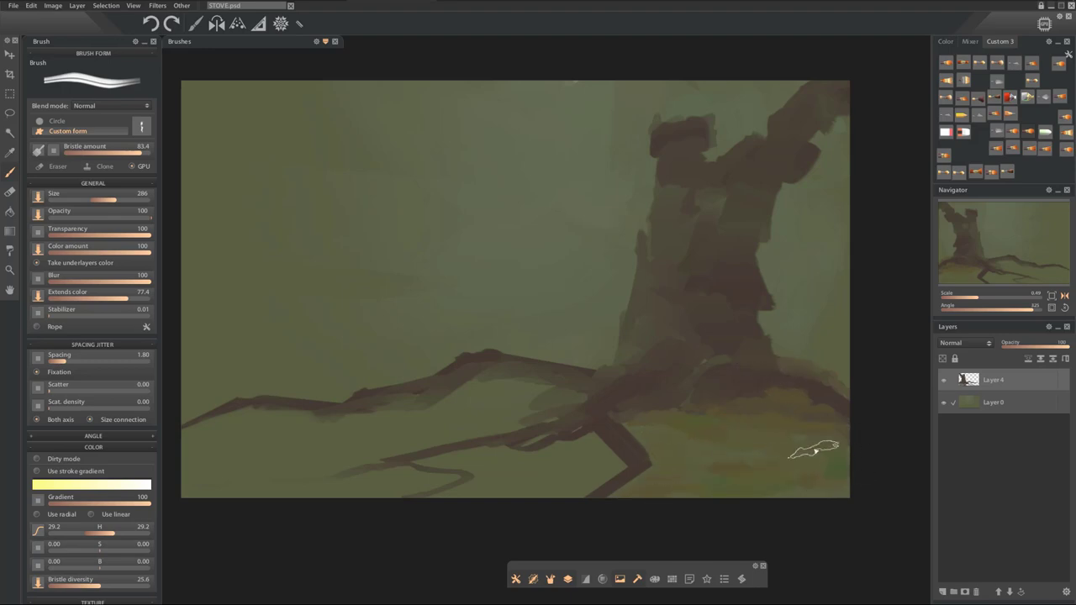
pyautogui.moveTo(733, 471)
pyautogui.mouseDown()
pyautogui.moveTo(706, 476)
pyautogui.moveTo(785, 470)
pyautogui.mouseUp()
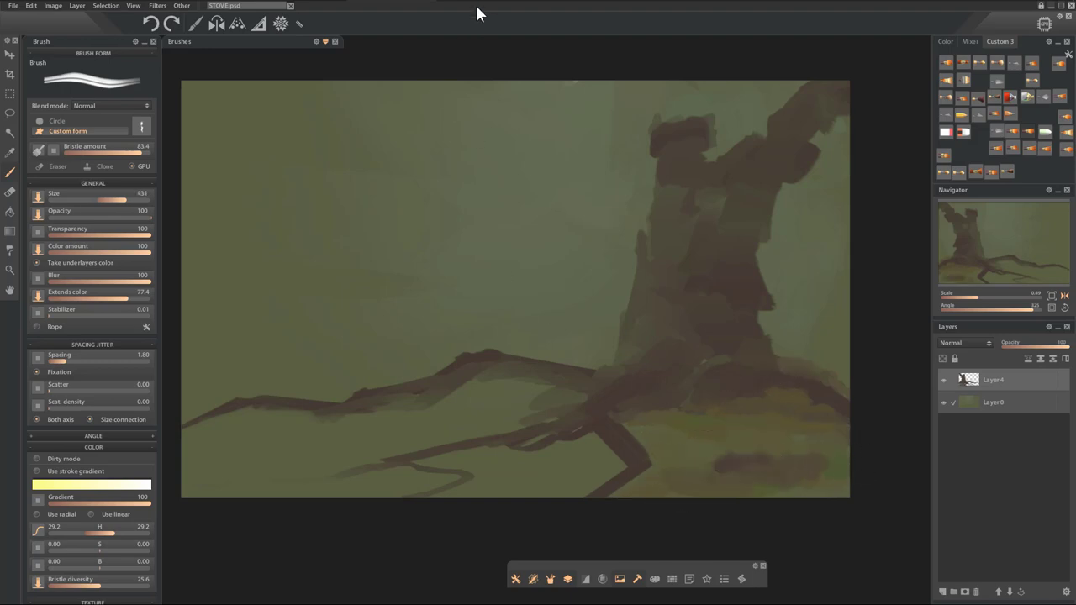
pyautogui.click(623, 17)
pyautogui.click(588, 552)
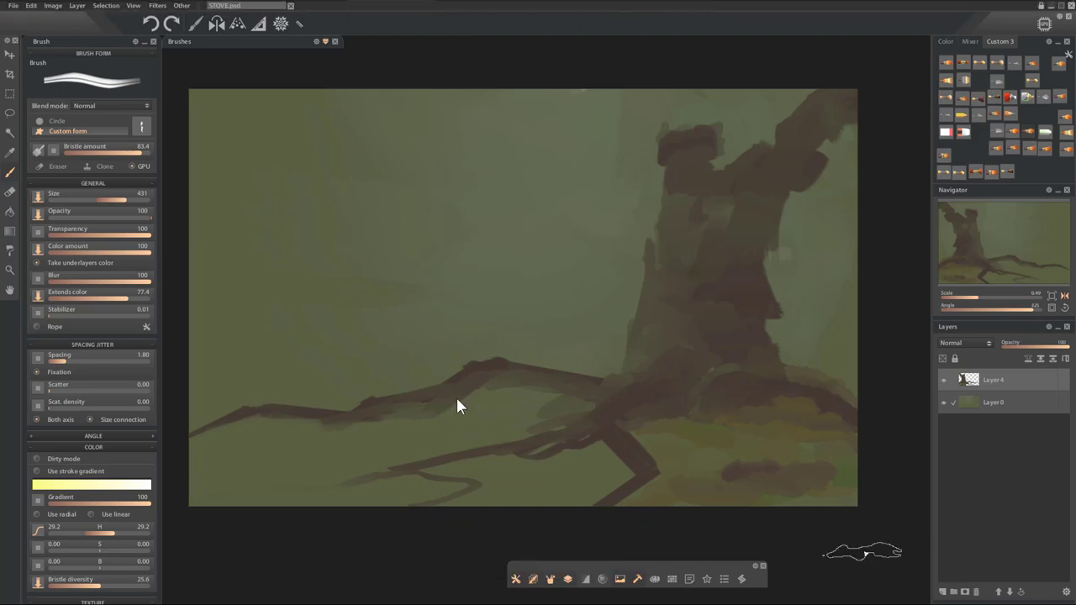
# Paint brown and olive-yellow ground beneath the long left root with the brush at size 367.
pyautogui.press('[')
pyautogui.moveTo(529, 396)
pyautogui.mouseDown()
pyautogui.moveTo(468, 408)
pyautogui.moveTo(483, 394)
pyautogui.mouseUp()
pyautogui.press('1')
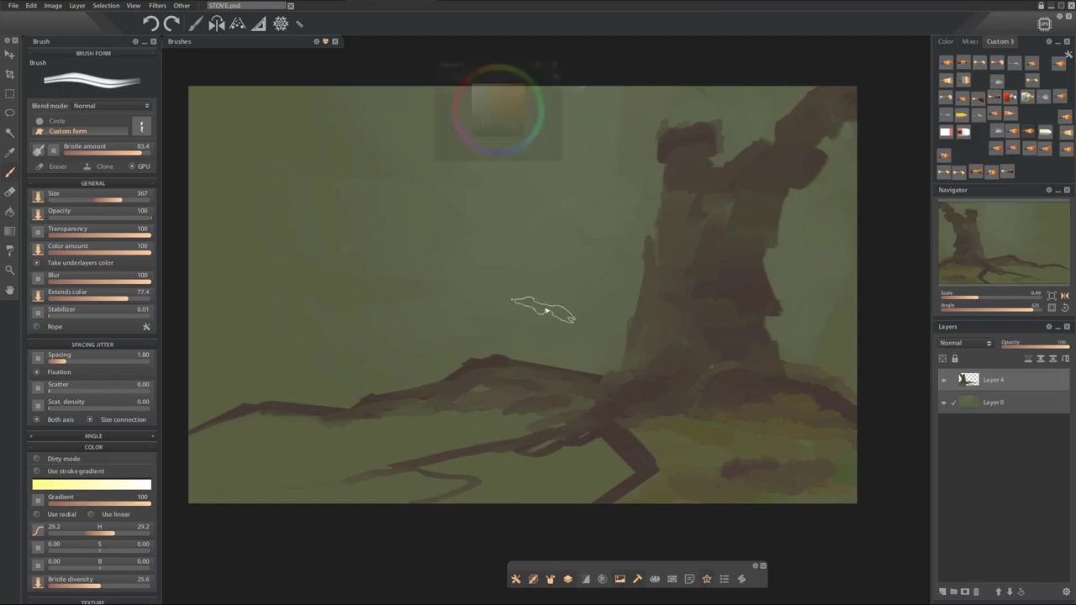
pyautogui.click(498, 52)
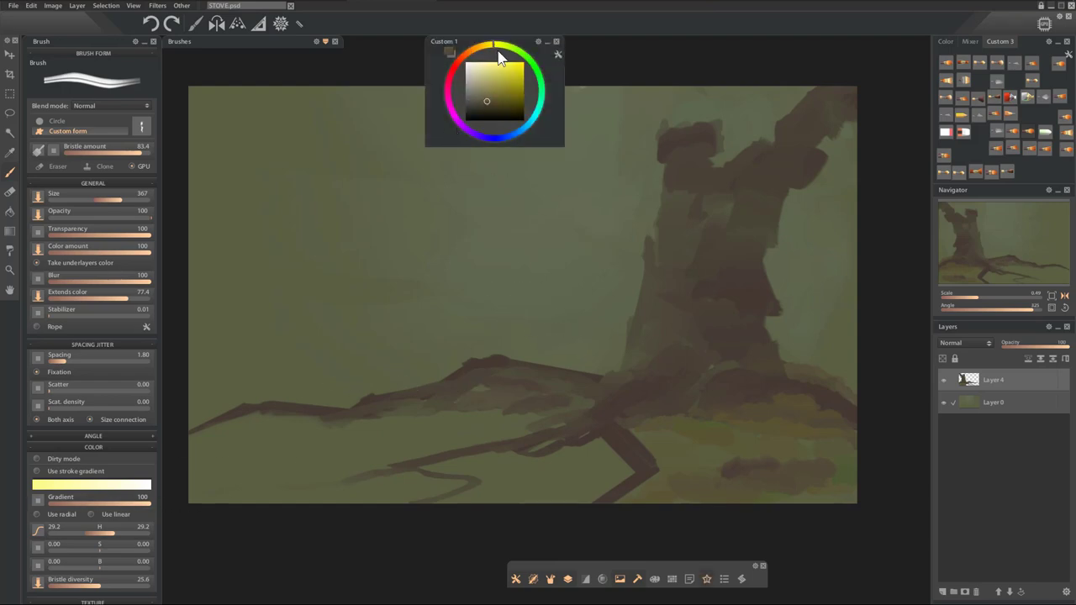
pyautogui.click(494, 97)
pyautogui.moveTo(496, 412)
pyautogui.mouseDown()
pyautogui.moveTo(464, 416)
pyautogui.moveTo(489, 402)
pyautogui.moveTo(237, 442)
pyautogui.moveTo(281, 426)
pyautogui.moveTo(400, 422)
pyautogui.moveTo(524, 392)
pyautogui.moveTo(509, 417)
pyautogui.mouseUp()
# Add a layer above Layer 0 and paint dark green and brown ground across the lower canvas with brush size 519.
pyautogui.click(966, 412)
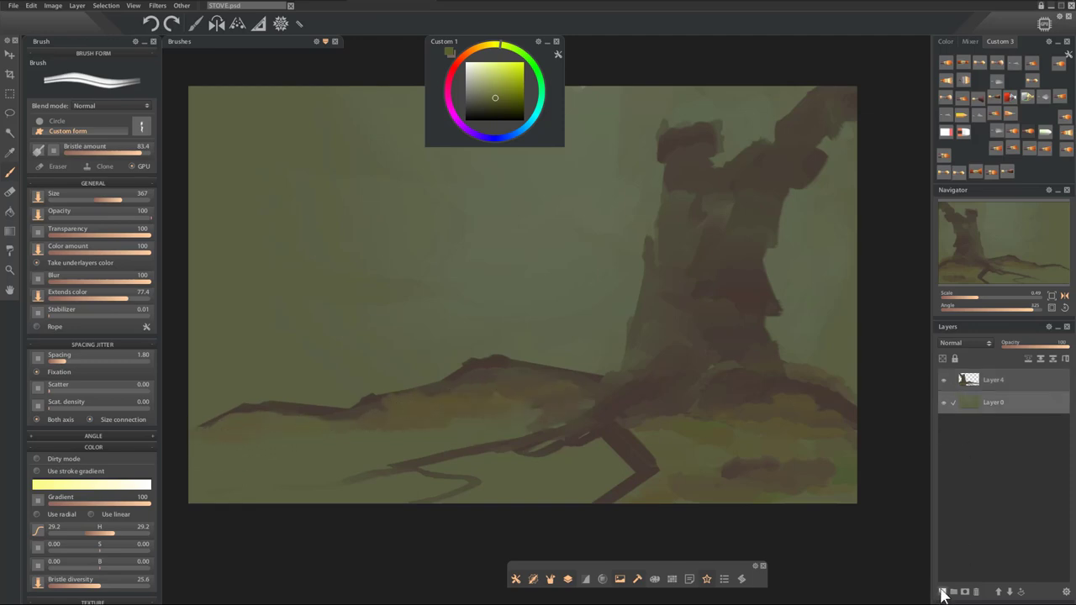
pyautogui.click(942, 592)
pyautogui.moveTo(281, 454)
pyautogui.mouseDown()
pyautogui.moveTo(321, 425)
pyautogui.moveTo(211, 491)
pyautogui.moveTo(481, 424)
pyautogui.moveTo(372, 509)
pyautogui.moveTo(455, 416)
pyautogui.moveTo(474, 431)
pyautogui.moveTo(327, 497)
pyautogui.moveTo(391, 470)
pyautogui.moveTo(585, 437)
pyautogui.moveTo(585, 494)
pyautogui.moveTo(613, 469)
pyautogui.moveTo(575, 421)
pyautogui.moveTo(442, 441)
pyautogui.mouseUp()
pyautogui.click(479, 48)
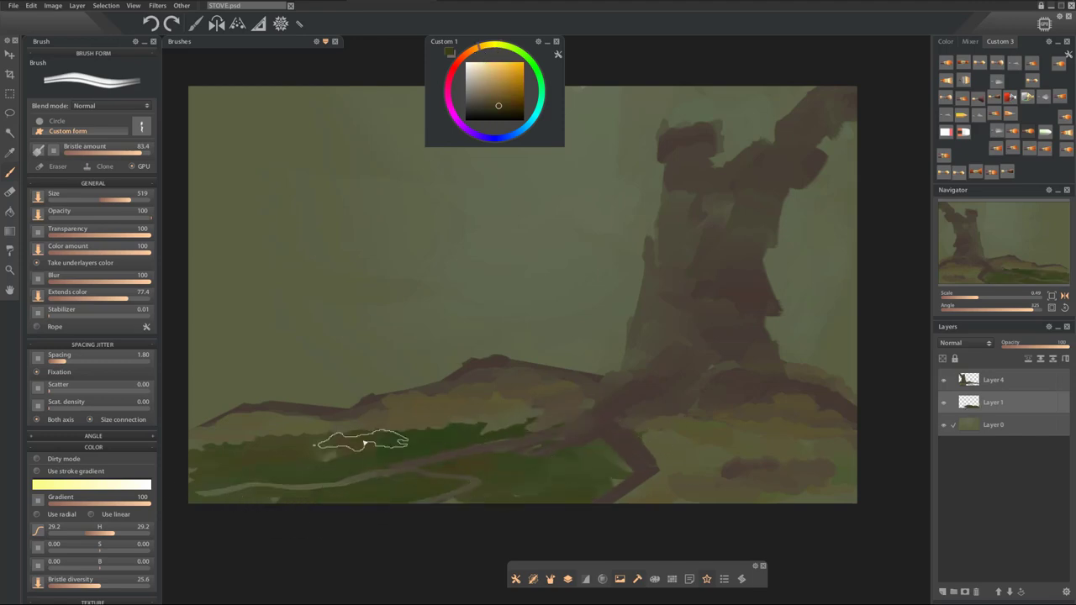
pyautogui.moveTo(365, 442)
pyautogui.mouseDown()
pyautogui.moveTo(548, 480)
pyautogui.moveTo(654, 442)
pyautogui.moveTo(643, 492)
pyautogui.moveTo(723, 441)
pyautogui.mouseUp()
# Undo the last strokes, lock Layer 4's transparency, and paint dark browns and reddish patches over its roots and ground at size 451.
pyautogui.click(950, 386)
pyautogui.press('[')
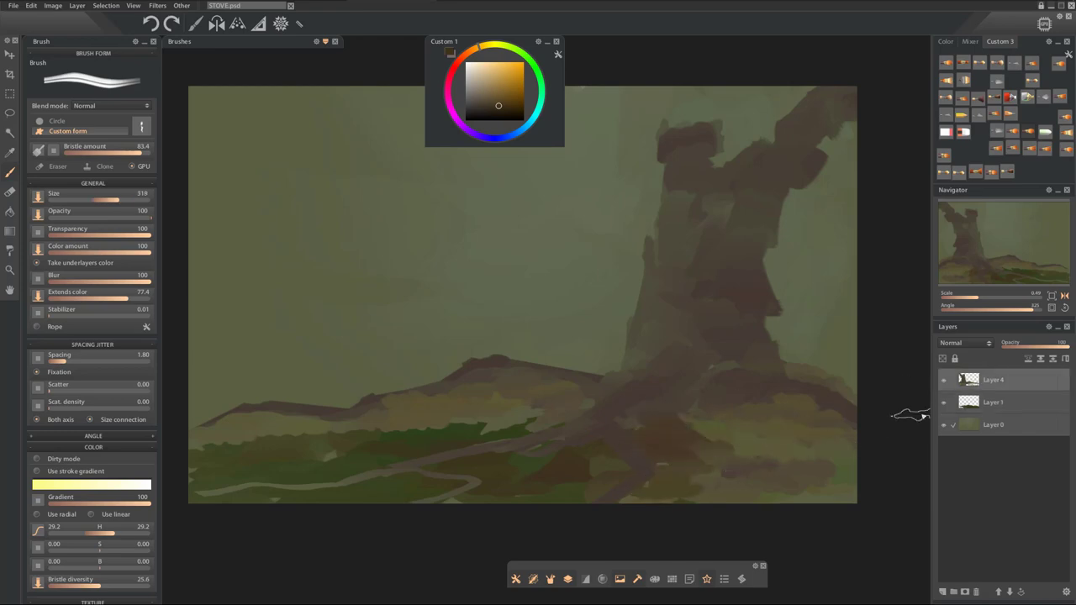
pyautogui.hotkey('ctrl', 'z')
pyautogui.hotkey('ctrl', 'z')
pyautogui.hotkey('ctrl', 'z')
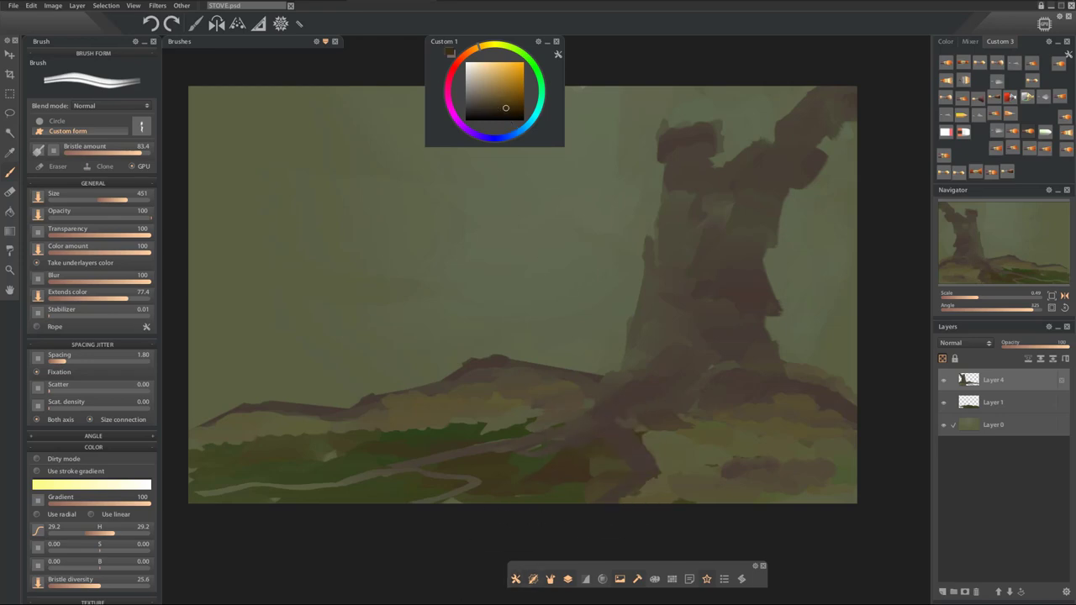
pyautogui.moveTo(580, 444)
pyautogui.mouseDown()
pyautogui.moveTo(305, 508)
pyautogui.moveTo(282, 496)
pyautogui.moveTo(373, 477)
pyautogui.moveTo(398, 533)
pyautogui.moveTo(392, 565)
pyautogui.moveTo(371, 482)
pyautogui.moveTo(180, 507)
pyautogui.mouseUp()
pyautogui.moveTo(227, 436)
pyautogui.mouseDown()
pyautogui.moveTo(326, 403)
pyautogui.moveTo(202, 432)
pyautogui.moveTo(470, 376)
pyautogui.moveTo(577, 412)
pyautogui.moveTo(420, 420)
pyautogui.moveTo(734, 464)
pyautogui.moveTo(836, 428)
pyautogui.mouseUp()
pyautogui.moveTo(672, 442)
pyautogui.mouseDown()
pyautogui.moveTo(744, 468)
pyautogui.moveTo(816, 456)
pyautogui.moveTo(357, 445)
pyautogui.mouseUp()
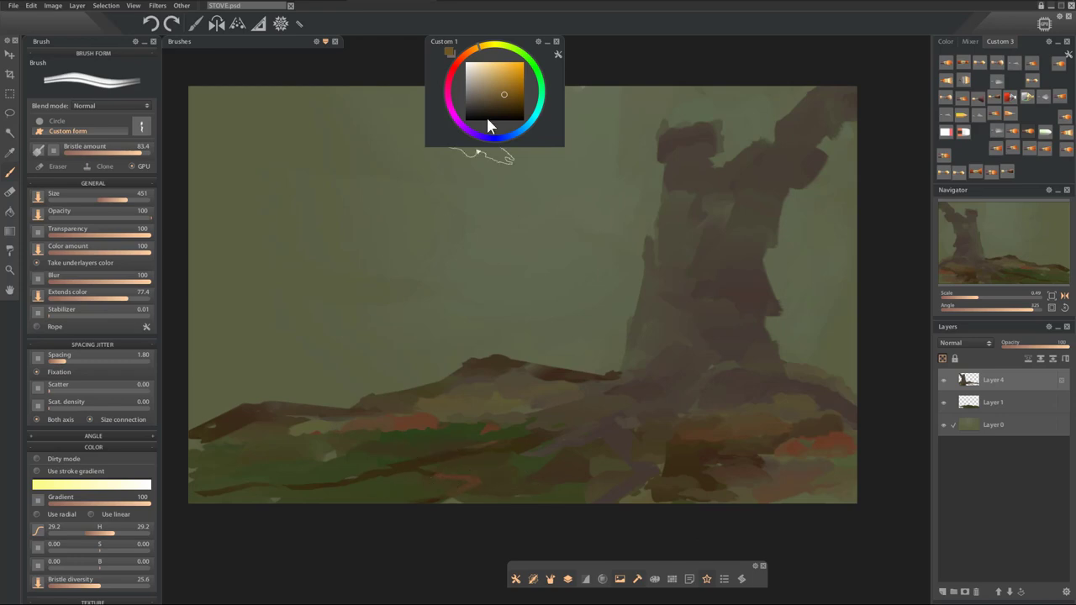
# Paint reddish-brown patches on the right-hand ground in front of the trunk and dark green along its lower edge.
pyautogui.click(499, 90)
pyautogui.moveTo(705, 447); pyautogui.dragTo(720, 440)
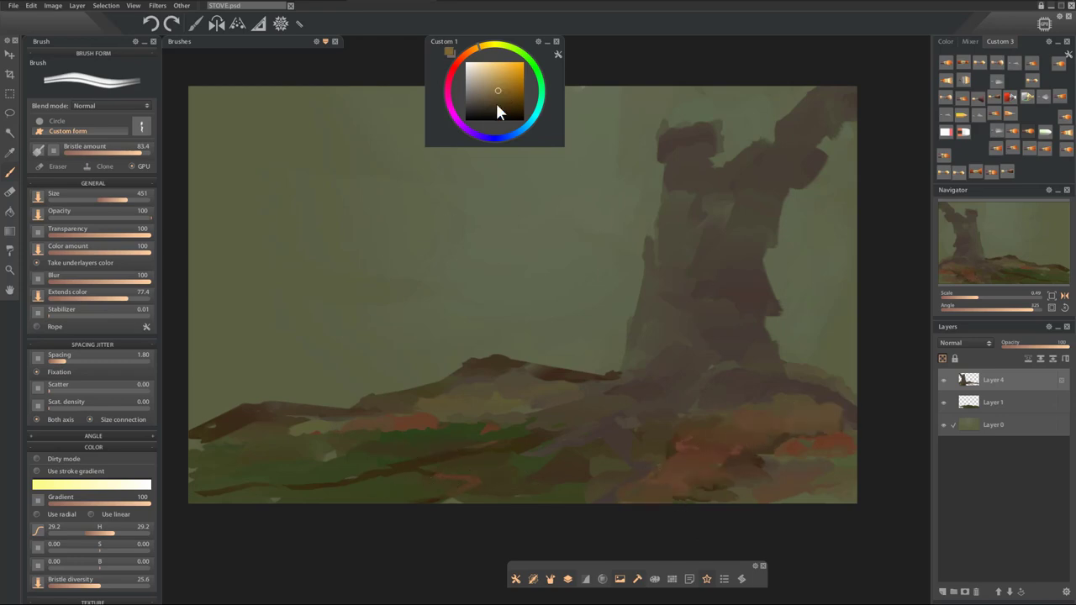
pyautogui.moveTo(754, 475)
pyautogui.mouseDown()
pyautogui.moveTo(829, 493)
pyautogui.moveTo(840, 461)
pyautogui.moveTo(878, 462)
pyautogui.mouseUp()
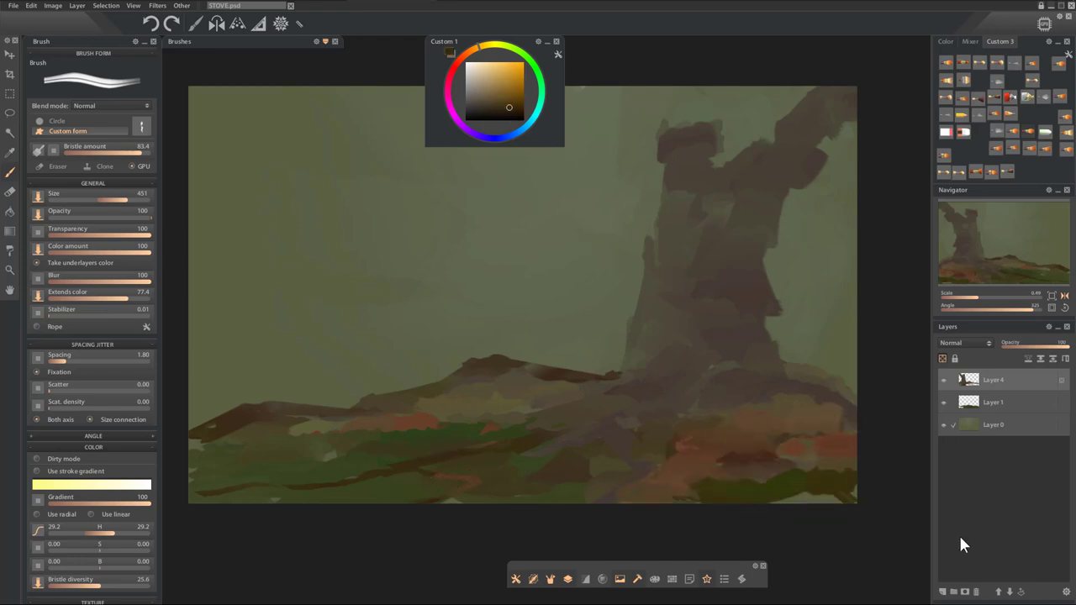
# Add a layer above Layer 4, and darken the roots on Layer 4 with brown and olive strokes at brush size 186.
pyautogui.click(942, 591)
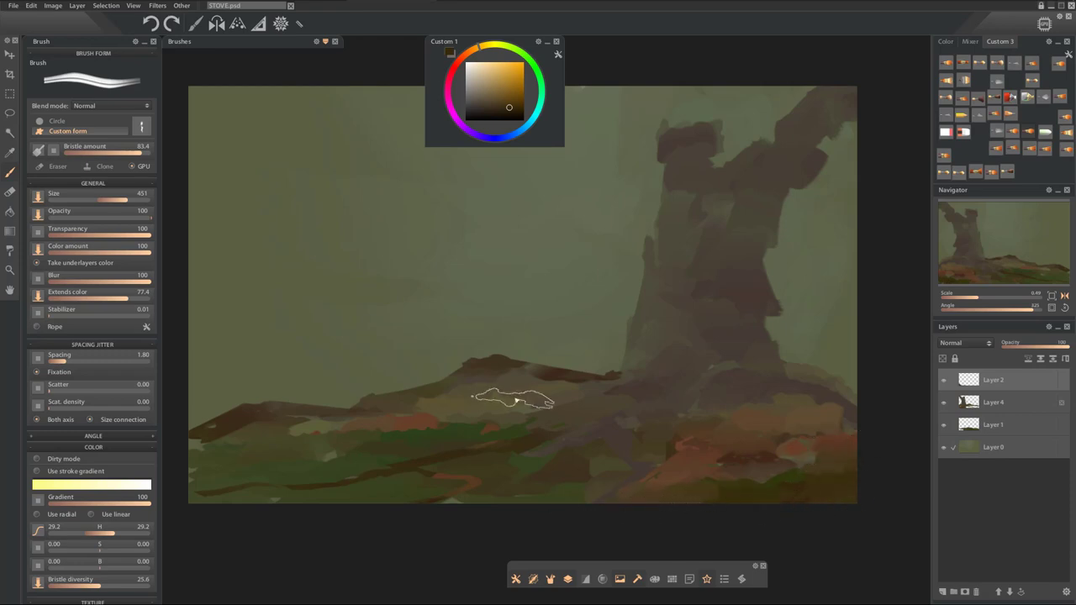
pyautogui.click(958, 403)
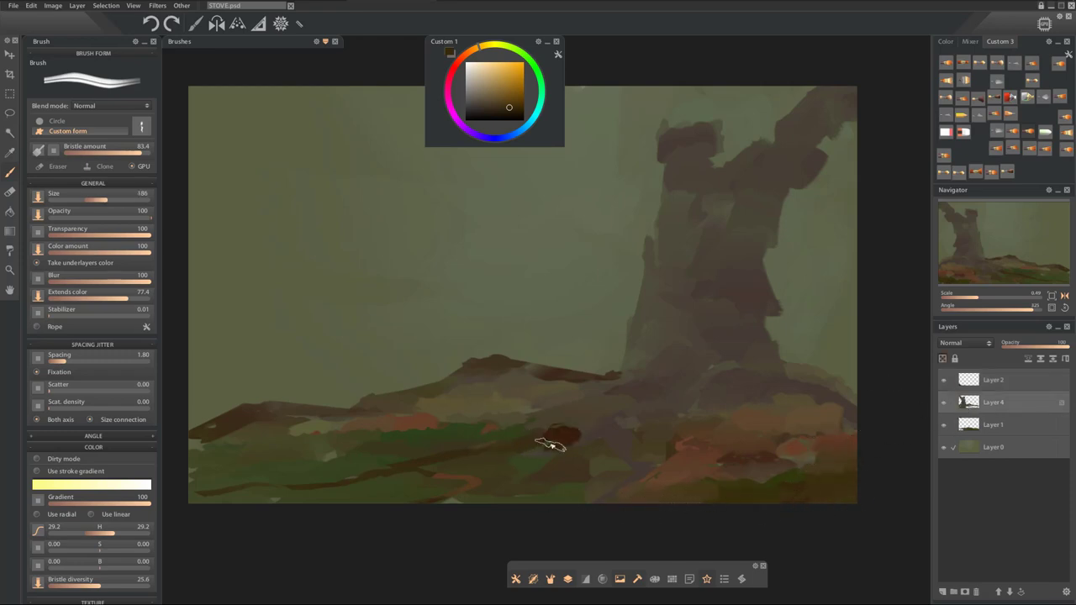
pyautogui.moveTo(547, 439)
pyautogui.mouseDown()
pyautogui.moveTo(612, 428)
pyautogui.moveTo(651, 461)
pyautogui.mouseUp()
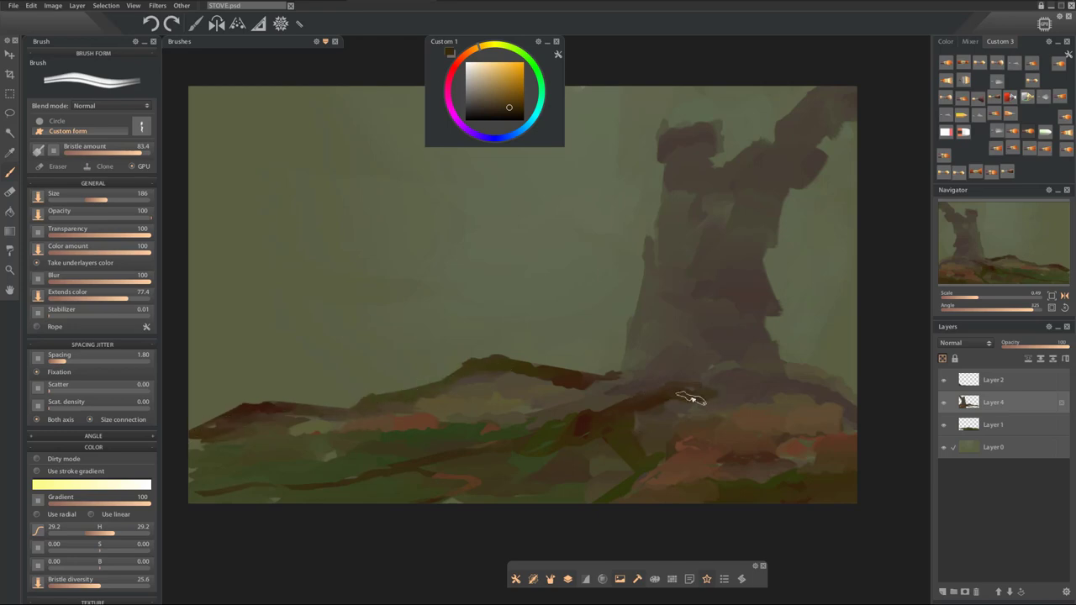
# Darken the trunk base and lower trunk with broad dark brown and olive strokes at brush size 347.
pyautogui.press(']')
pyautogui.press(']')
pyautogui.press(']')
pyautogui.moveTo(694, 392)
pyautogui.mouseDown()
pyautogui.moveTo(645, 382)
pyautogui.moveTo(667, 325)
pyautogui.mouseUp()
pyautogui.moveTo(635, 372); pyautogui.dragTo(683, 294)
pyautogui.moveTo(706, 368)
pyautogui.mouseDown()
pyautogui.moveTo(857, 423)
pyautogui.moveTo(740, 355)
pyautogui.moveTo(698, 291)
pyautogui.moveTo(737, 296)
pyautogui.moveTo(742, 318)
pyautogui.mouseUp()
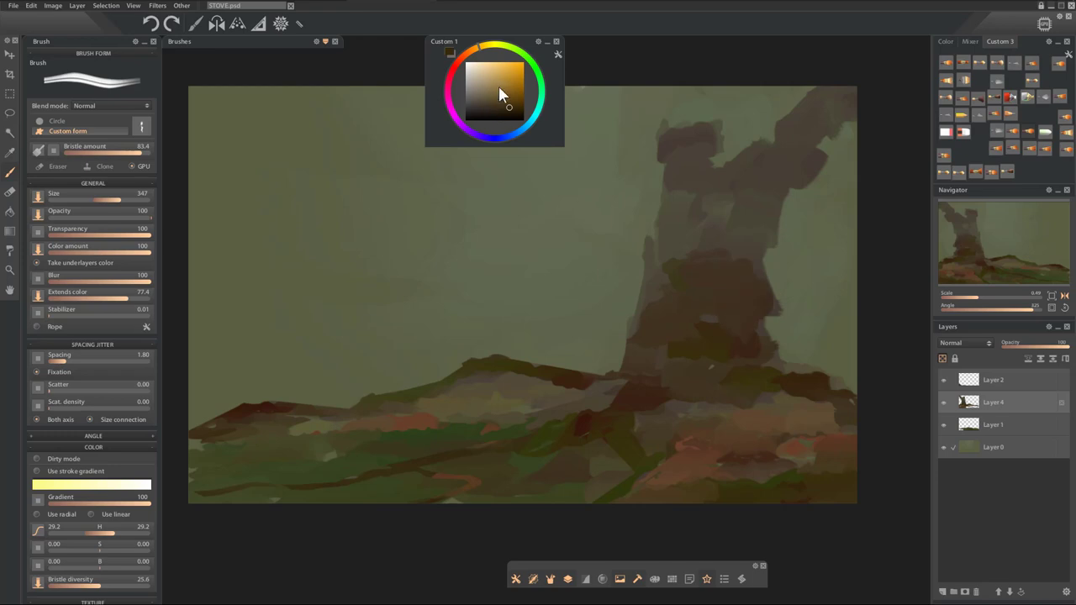
# Choose a muted orange-brown and paint reddish-brown variation over the middle and upper trunk and its branch.
pyautogui.click(470, 53)
pyautogui.click(494, 102)
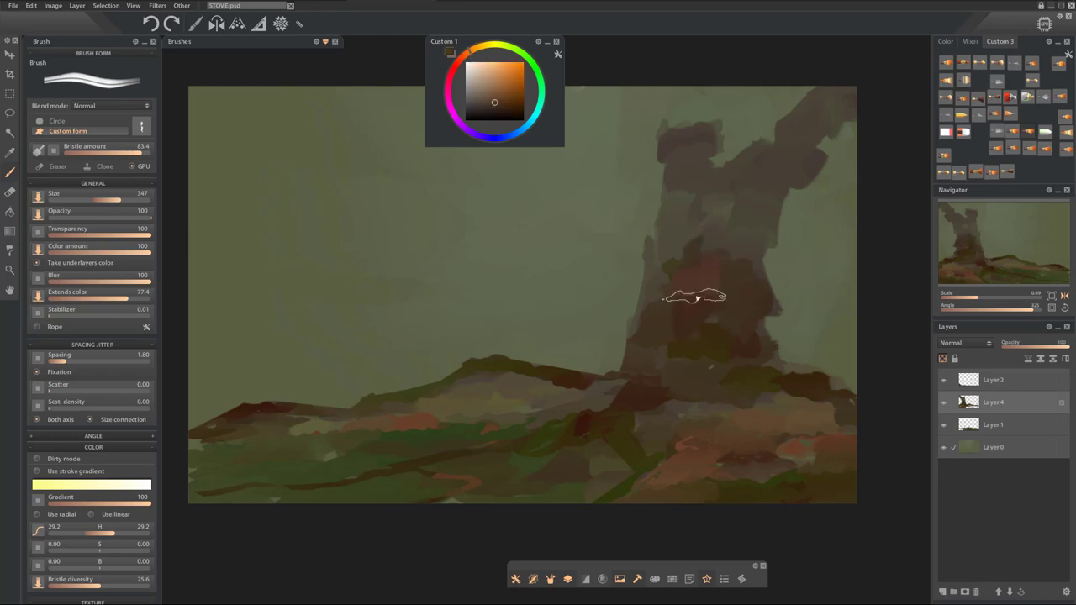
pyautogui.moveTo(689, 295)
pyautogui.mouseDown()
pyautogui.moveTo(679, 252)
pyautogui.moveTo(756, 233)
pyautogui.mouseUp()
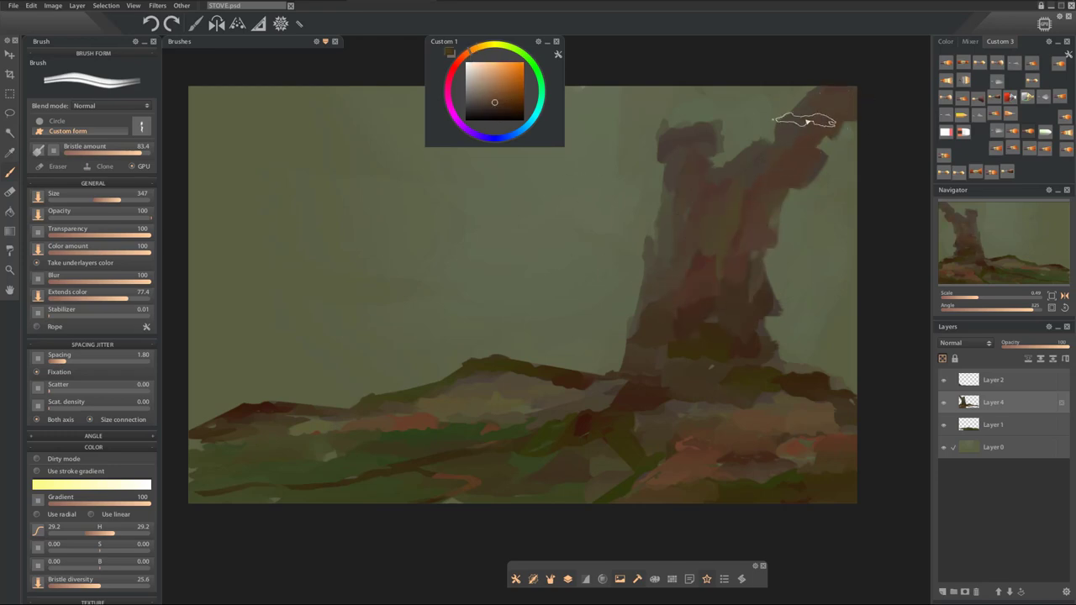
pyautogui.moveTo(690, 121); pyautogui.dragTo(700, 223)
pyautogui.moveTo(785, 174); pyautogui.dragTo(754, 264)
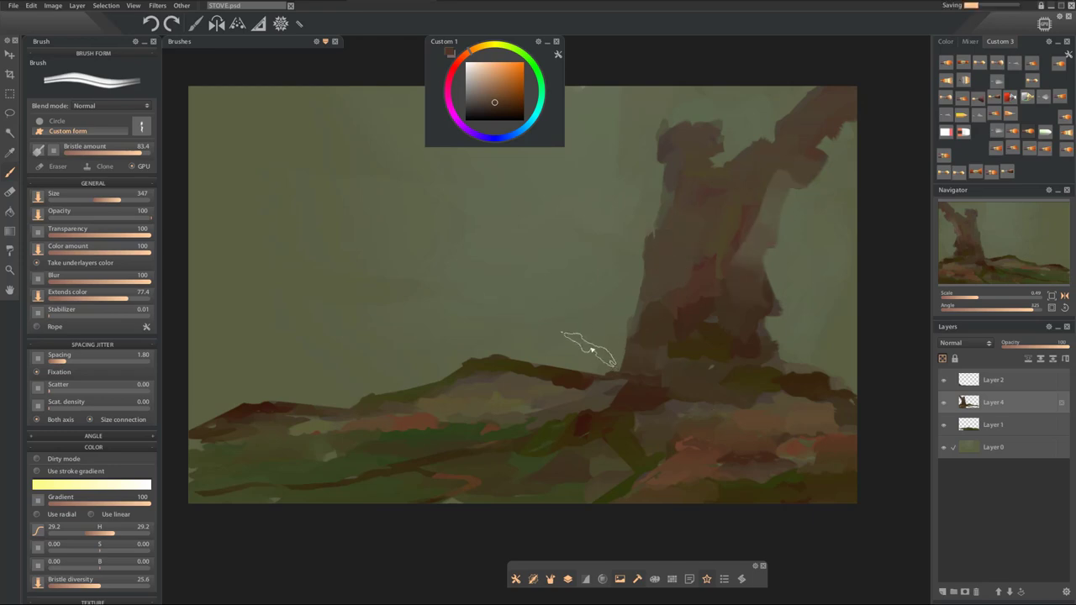
# Flip the canvas horizontally and briefly hide Layer 0 to check the tree's silhouette.
pyautogui.press('h')
pyautogui.moveTo(624, 333); pyautogui.dragTo(635, 337)
pyautogui.click(941, 450)
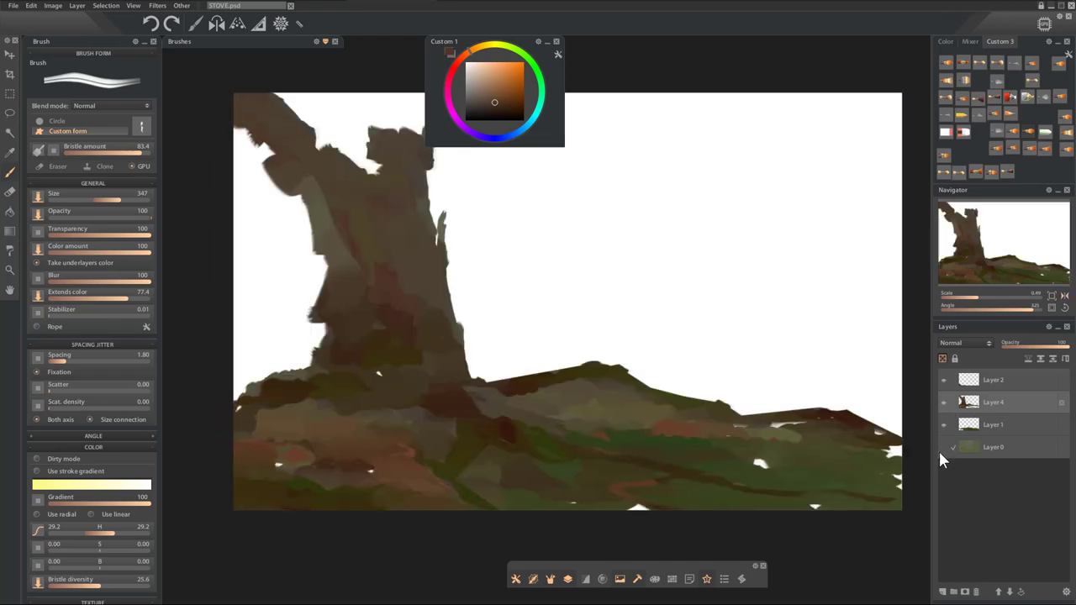
pyautogui.click(941, 450)
# On Layer 2, paint over the ground and upper trunk with sampled browns at brush size 302.
pyautogui.click(965, 382)
pyautogui.press('[')
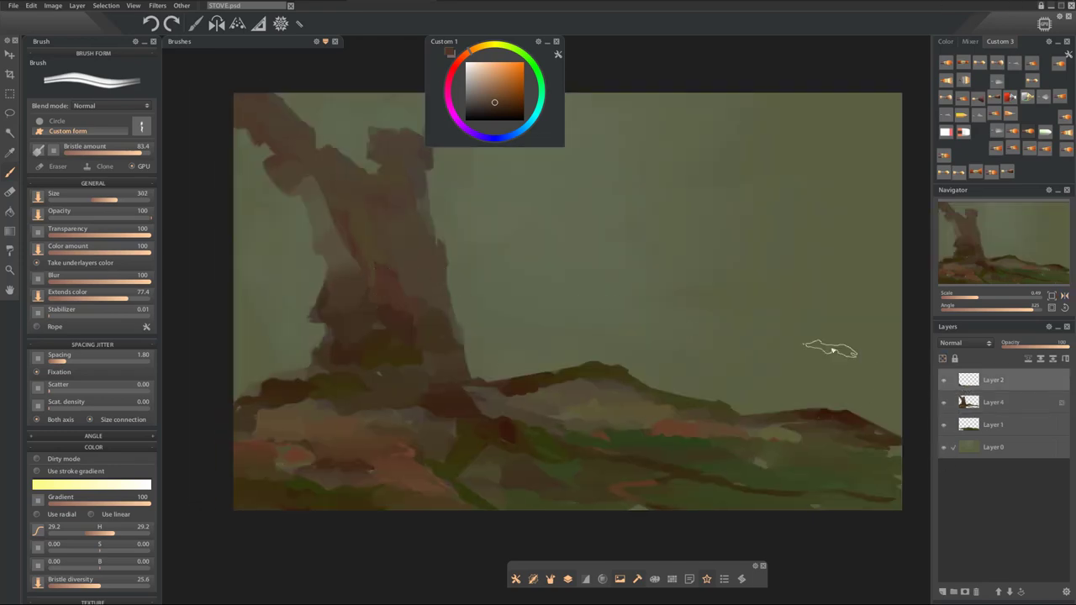
pyautogui.moveTo(830, 351); pyautogui.dragTo(834, 439)
pyautogui.keyDown('alt'); pyautogui.click(402, 274); pyautogui.keyUp('alt')
pyautogui.moveTo(402, 225)
pyautogui.mouseDown()
pyautogui.moveTo(402, 188)
pyautogui.moveTo(384, 174)
pyautogui.moveTo(374, 181)
pyautogui.moveTo(408, 227)
pyautogui.moveTo(421, 172)
pyautogui.moveTo(409, 192)
pyautogui.moveTo(380, 189)
pyautogui.moveTo(370, 171)
pyautogui.moveTo(420, 182)
pyautogui.mouseUp()
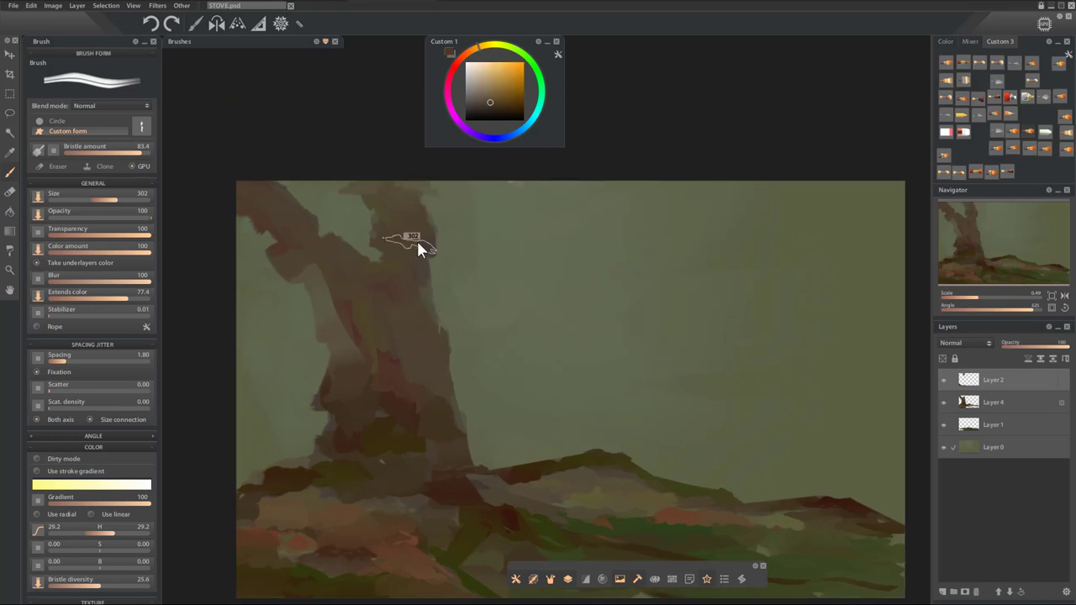
# Paint a short reddish-brown branch rising from the right side of the trunk at brush size 351.
pyautogui.keyDown('alt'); pyautogui.click(419, 299); pyautogui.keyUp('alt')
pyautogui.press(']')
pyautogui.moveTo(433, 313)
pyautogui.mouseDown()
pyautogui.moveTo(446, 288)
pyautogui.moveTo(420, 383)
pyautogui.moveTo(423, 294)
pyautogui.moveTo(496, 262)
pyautogui.mouseUp()
# Set the hue jitter to 0.17, darken the branch base, and extend it into a long horizontal limb using sampled brown.
pyautogui.click(107, 531)
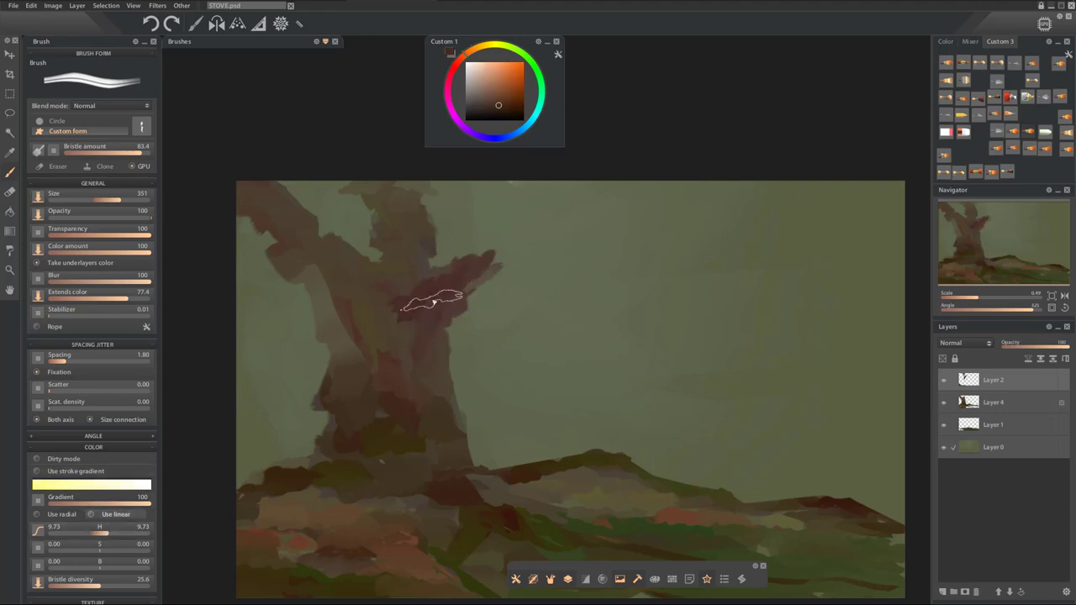
pyautogui.click(100, 533)
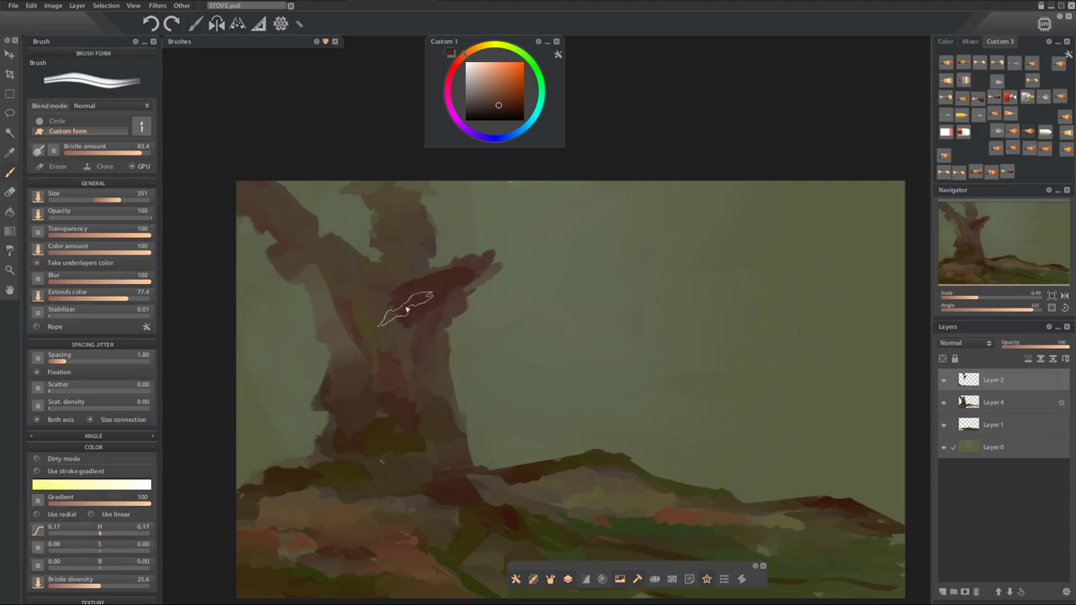
pyautogui.keyDown('alt'); pyautogui.click(391, 418); pyautogui.keyUp('alt')
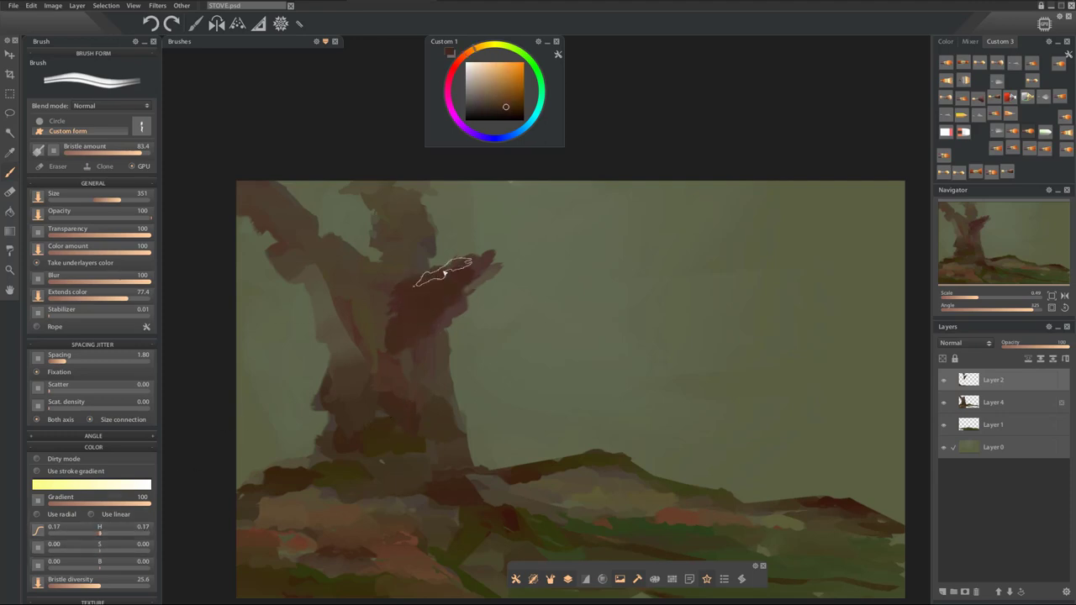
pyautogui.moveTo(432, 269)
pyautogui.mouseDown()
pyautogui.moveTo(533, 230)
pyautogui.moveTo(576, 230)
pyautogui.mouseUp()
pyautogui.keyDown('shift'); pyautogui.click(633, 230); pyautogui.keyUp('shift')
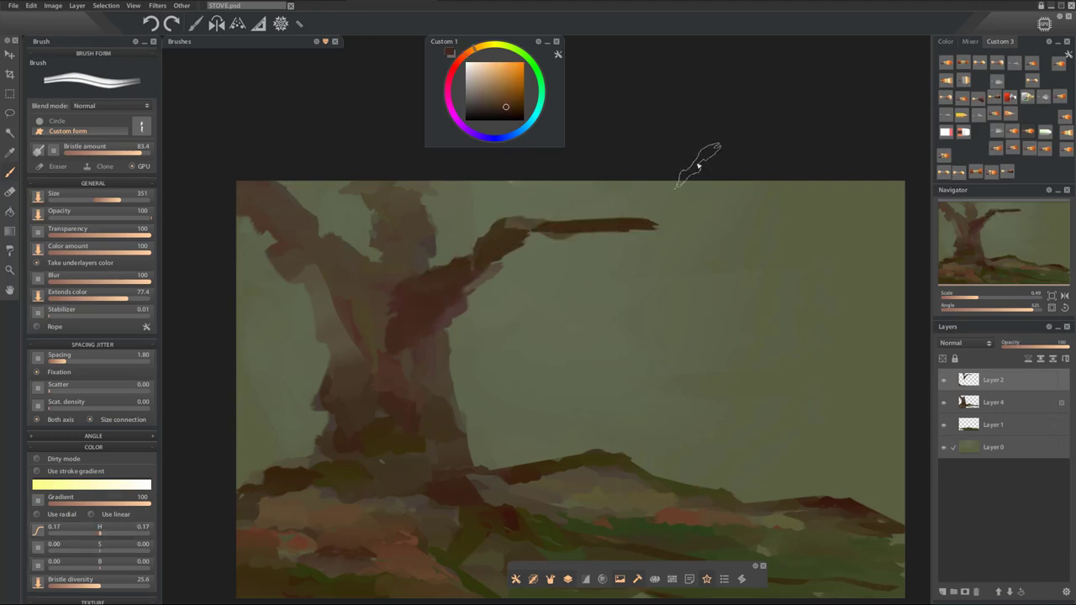
# Undo the last limb extension, repaint its tip rising to the canvas's upper edge, and add small upright twigs at the bend.
pyautogui.keyDown('shift'); pyautogui.click(703, 164); pyautogui.keyUp('shift')
pyautogui.hotkey('ctrl', 'z')
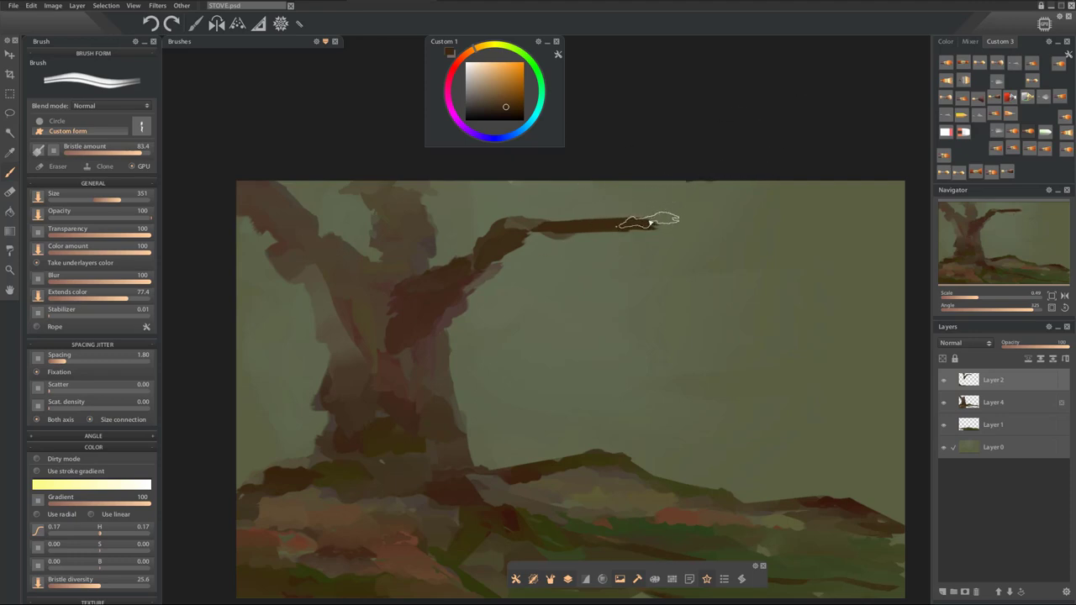
pyautogui.moveTo(696, 180)
pyautogui.mouseDown()
pyautogui.moveTo(625, 223)
pyautogui.moveTo(502, 236)
pyautogui.moveTo(480, 175)
pyautogui.mouseUp()
pyautogui.press('[')
pyautogui.moveTo(495, 226)
pyautogui.mouseDown()
pyautogui.moveTo(492, 199)
pyautogui.moveTo(506, 225)
pyautogui.mouseUp()
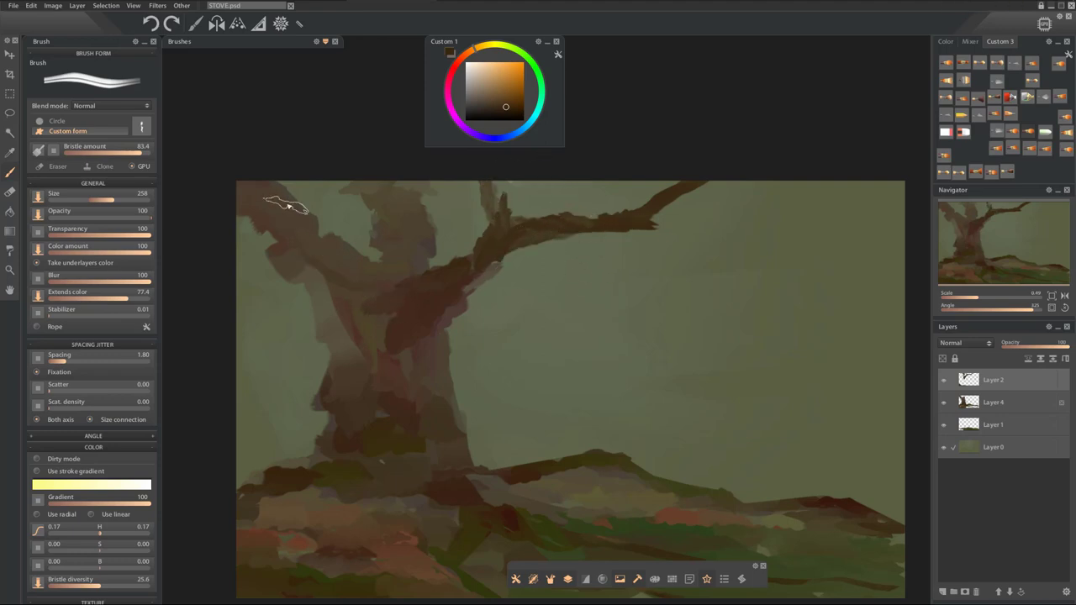
# Set the hue jitter to 12.4 and paint dark bark streaks along both main branches and down the trunk at size 132.
pyautogui.moveTo(267, 212); pyautogui.dragTo(360, 306)
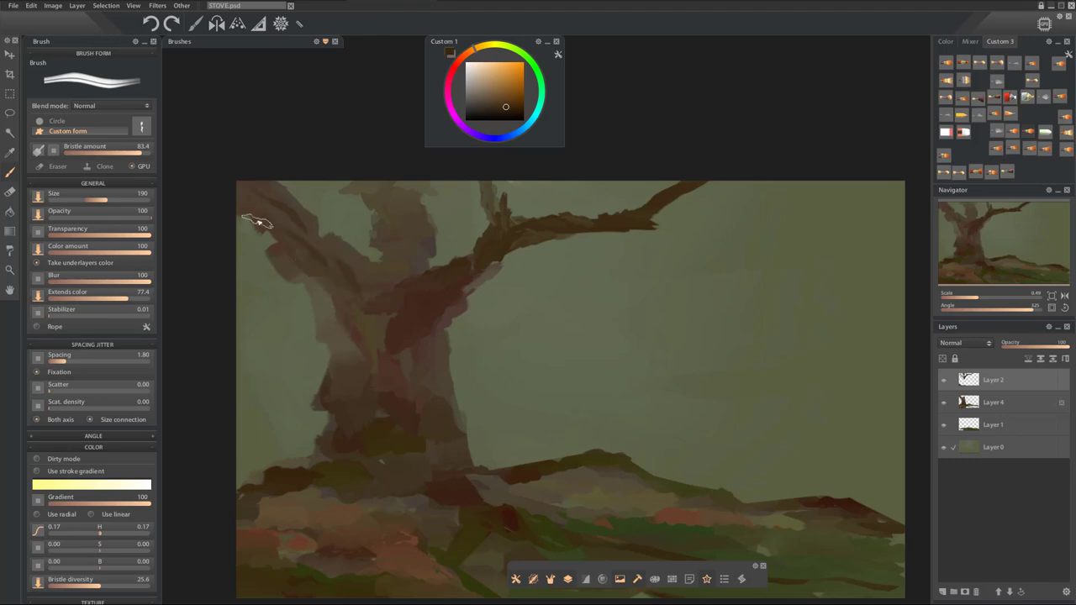
pyautogui.click(107, 530)
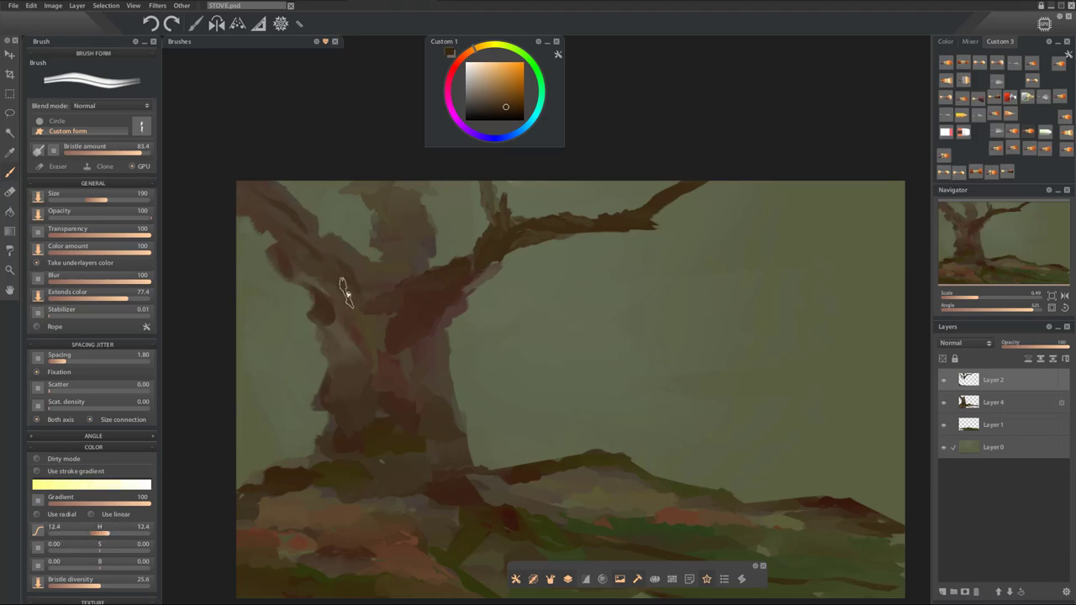
pyautogui.scroll(2, 353, 312)
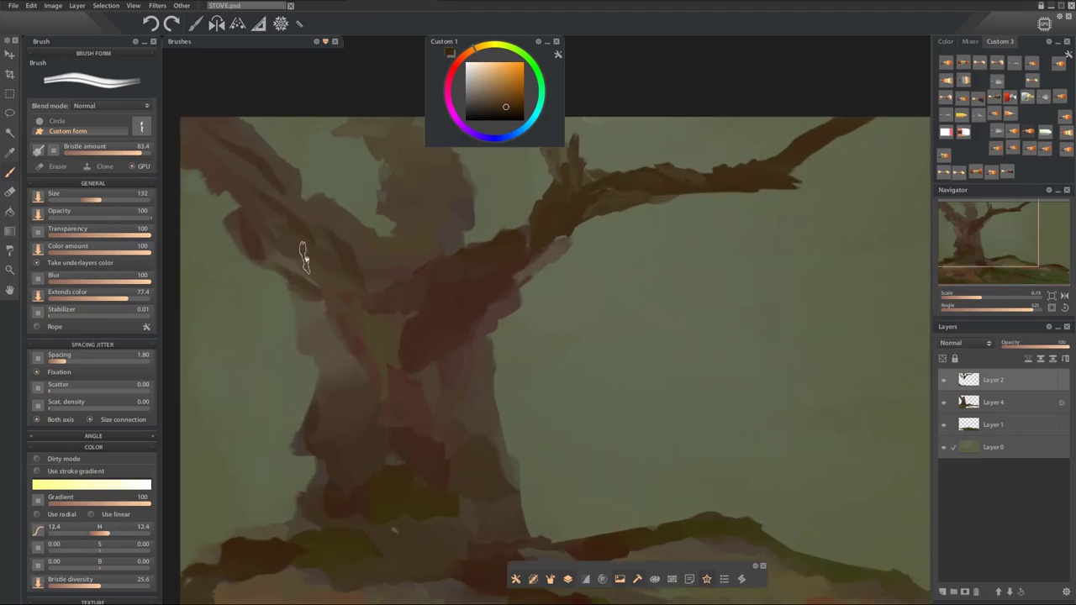
pyautogui.moveTo(305, 259)
pyautogui.mouseDown()
pyautogui.moveTo(333, 296)
pyautogui.moveTo(350, 404)
pyautogui.moveTo(415, 331)
pyautogui.moveTo(409, 448)
pyautogui.moveTo(450, 417)
pyautogui.moveTo(485, 437)
pyautogui.moveTo(418, 367)
pyautogui.mouseUp()
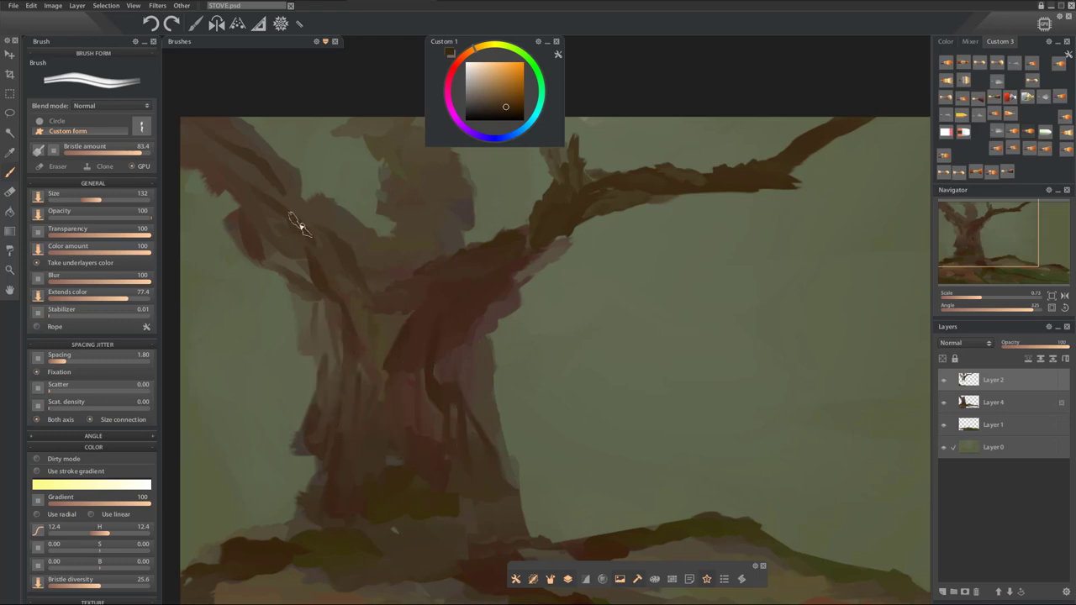
pyautogui.moveTo(536, 242); pyautogui.dragTo(499, 296)
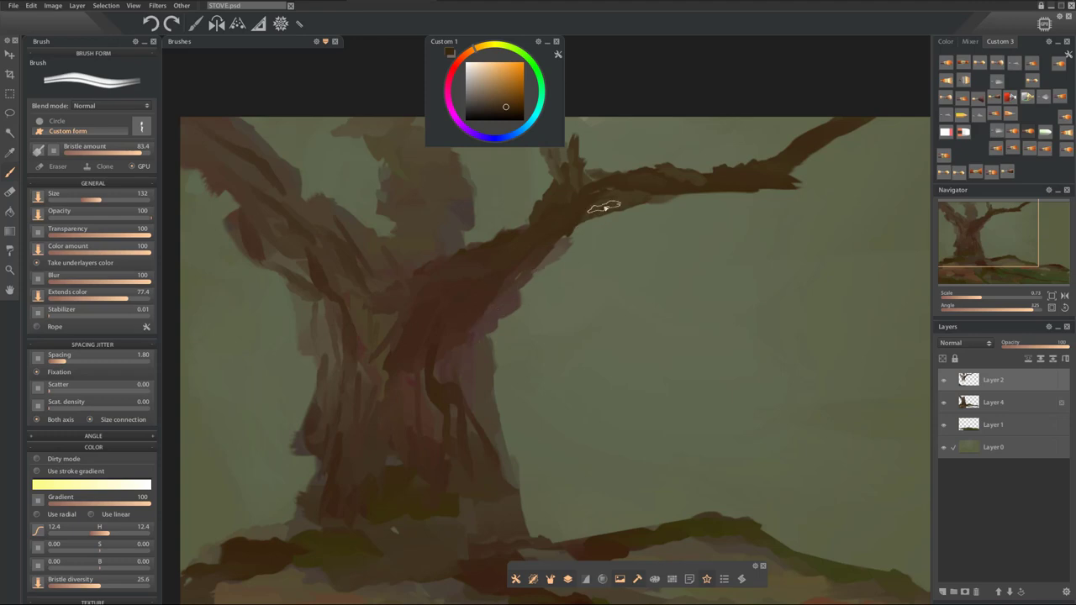
# Paint bark strokes on the central upper trunk and the fork using sampled reddish brown.
pyautogui.moveTo(365, 118); pyautogui.dragTo(394, 191)
pyautogui.keyDown('alt'); pyautogui.click(442, 266); pyautogui.keyUp('alt')
pyautogui.moveTo(473, 198)
pyautogui.mouseDown()
pyautogui.moveTo(488, 262)
pyautogui.moveTo(401, 324)
pyautogui.moveTo(479, 301)
pyautogui.mouseUp()
pyautogui.moveTo(579, 290); pyautogui.dragTo(503, 281)
pyautogui.moveTo(967, 297); pyautogui.dragTo(970, 298)
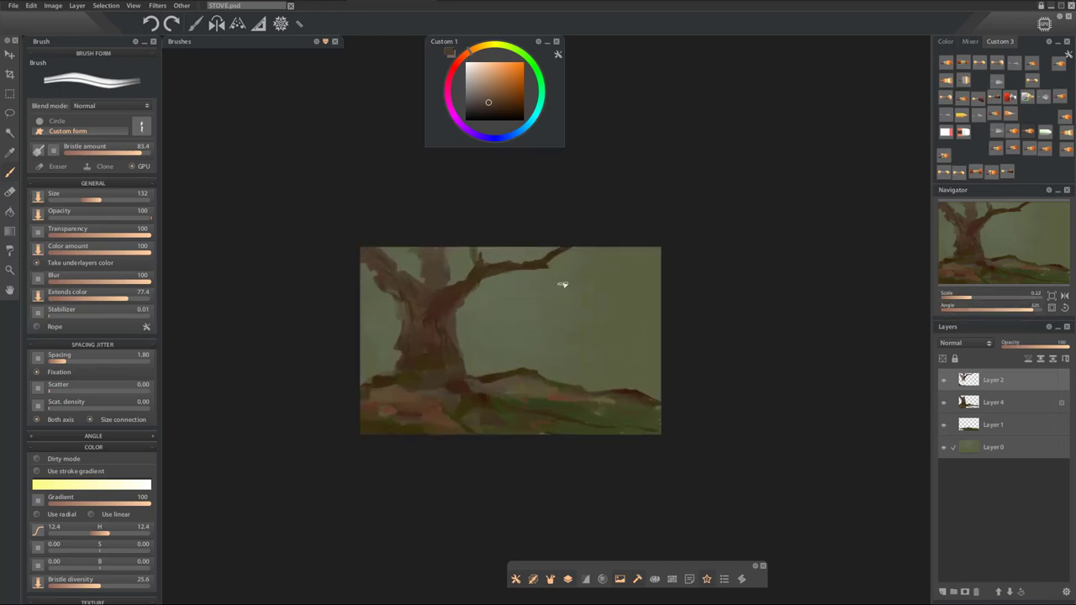
pyautogui.scroll(3, 549, 286)
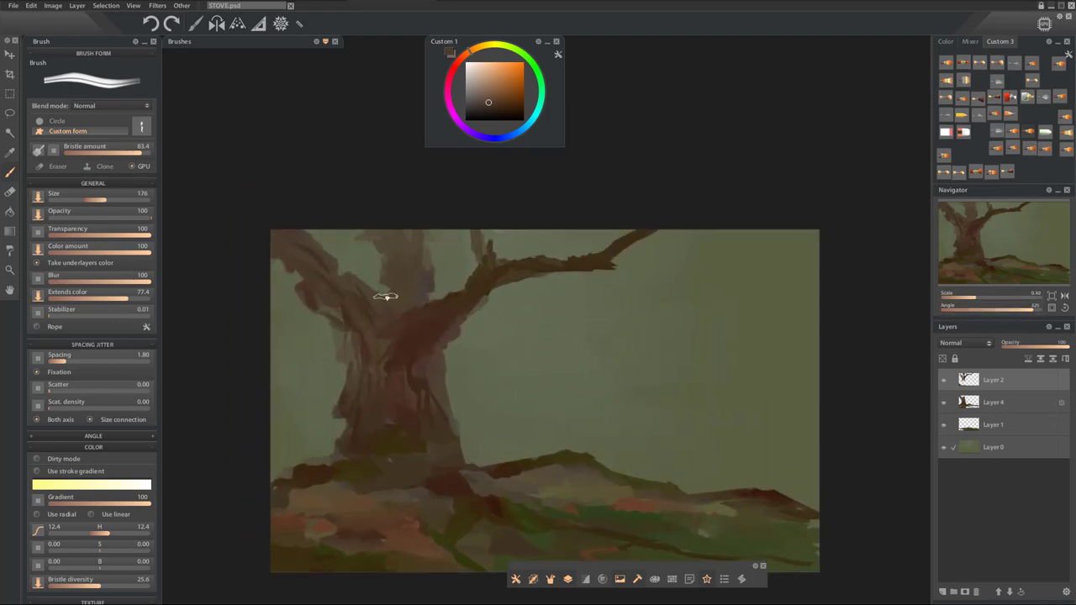
# Paint a background gap between the left branch and the central limb using sampled grayish green.
pyautogui.keyDown('alt'); pyautogui.click(351, 242); pyautogui.keyUp('alt')
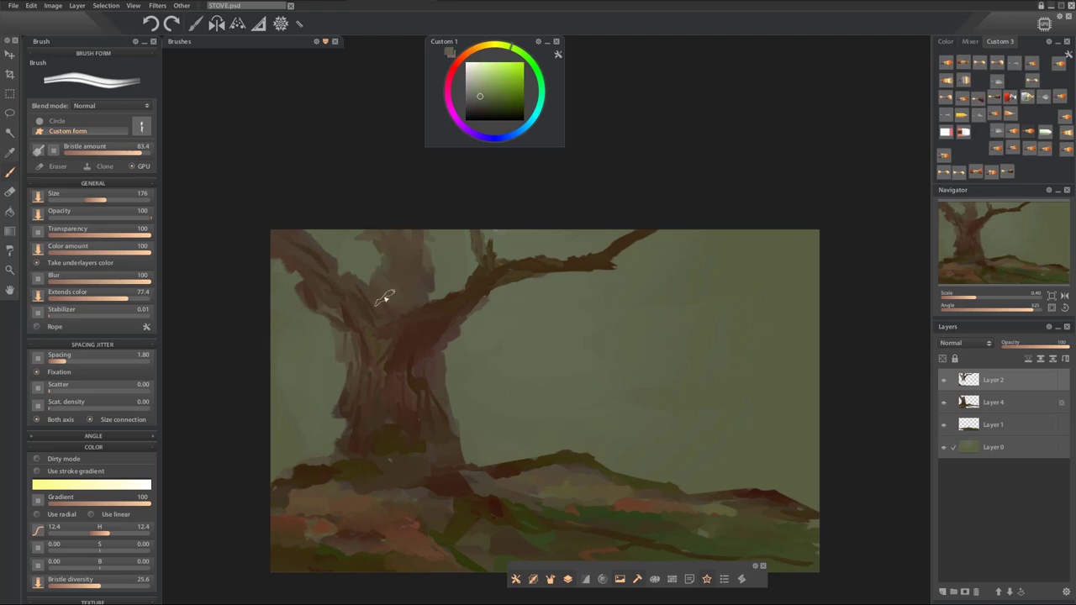
pyautogui.click(381, 302)
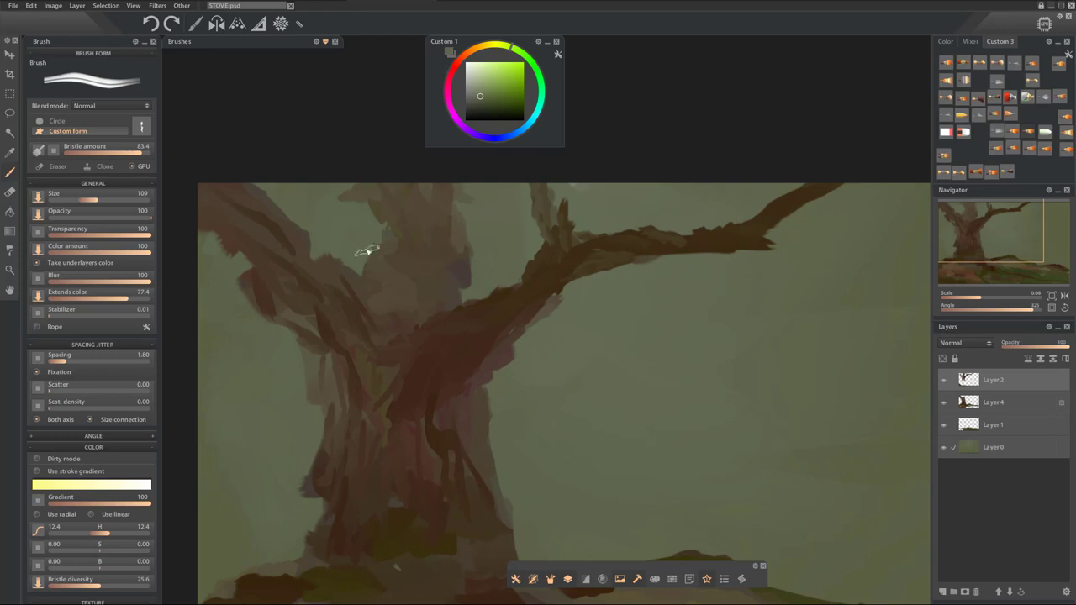
# Toggle the visibility of Layers 1, 4 and 2 to examine what each layer contains.
pyautogui.click(964, 455)
pyautogui.moveTo(561, 344); pyautogui.dragTo(591, 345)
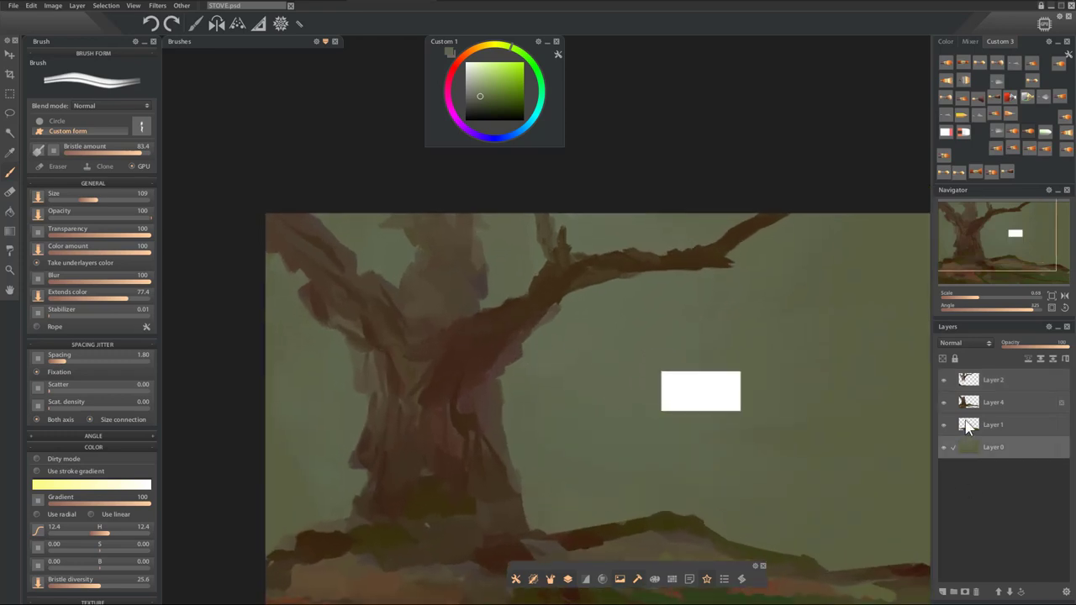
pyautogui.click(967, 426)
pyautogui.click(944, 425)
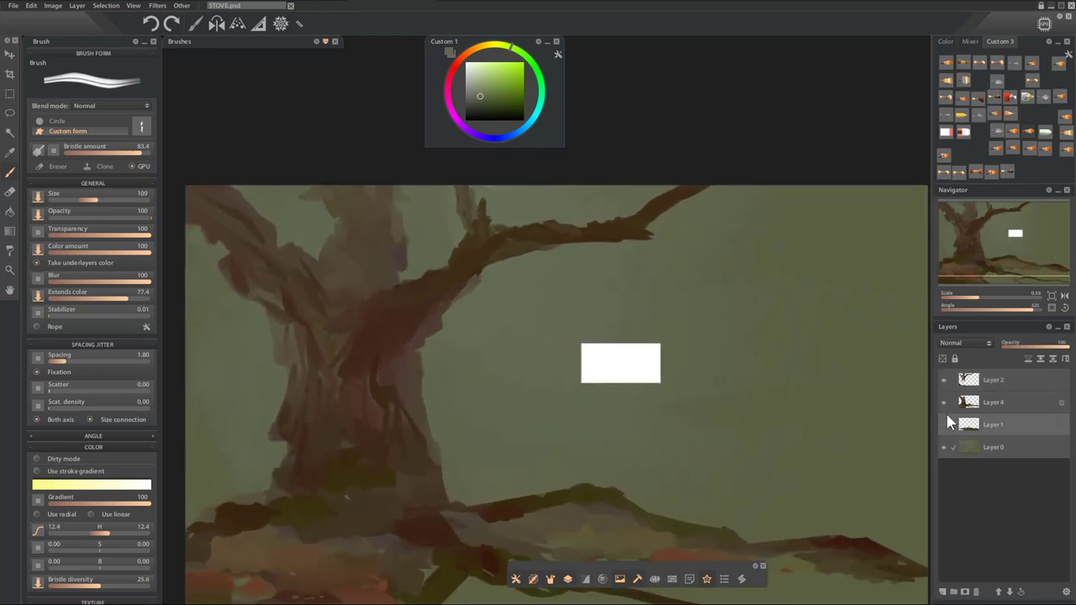
pyautogui.click(942, 403)
pyautogui.click(942, 380)
pyautogui.click(942, 381)
pyautogui.click(943, 403)
pyautogui.click(944, 425)
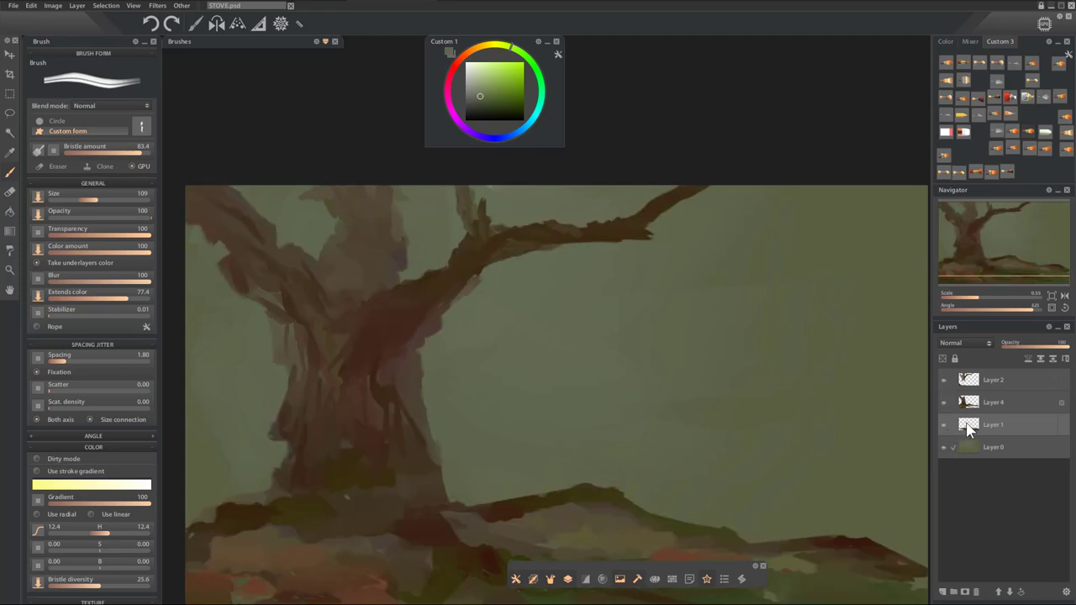
# Merge the branch painting on Layer 2 down into Layer 4.
pyautogui.moveTo(382, 329); pyautogui.dragTo(381, 346)
pyautogui.moveTo(382, 370); pyautogui.dragTo(396, 304)
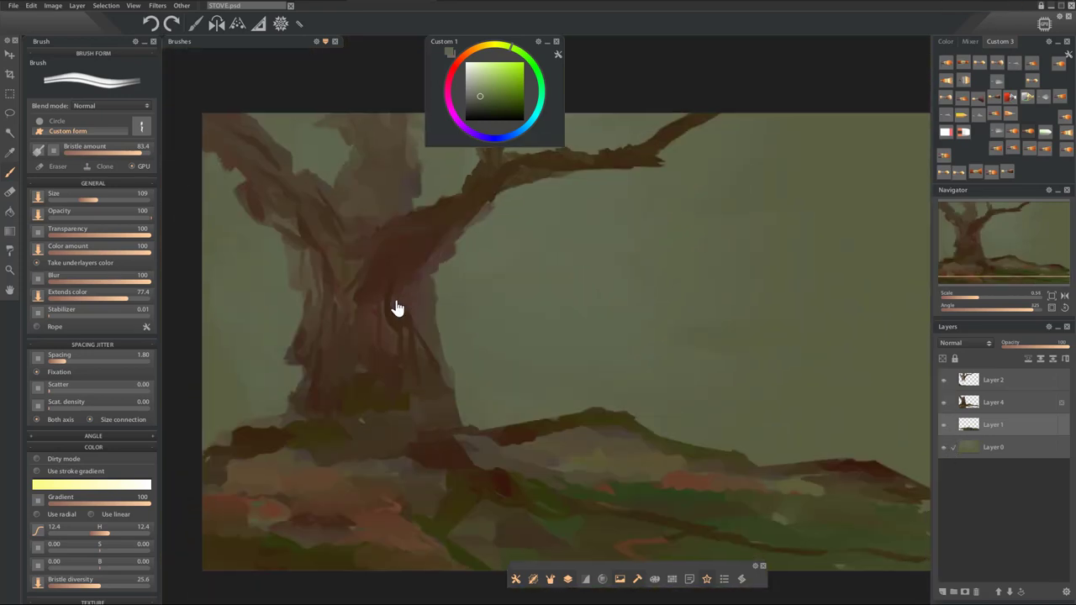
pyautogui.click(975, 380)
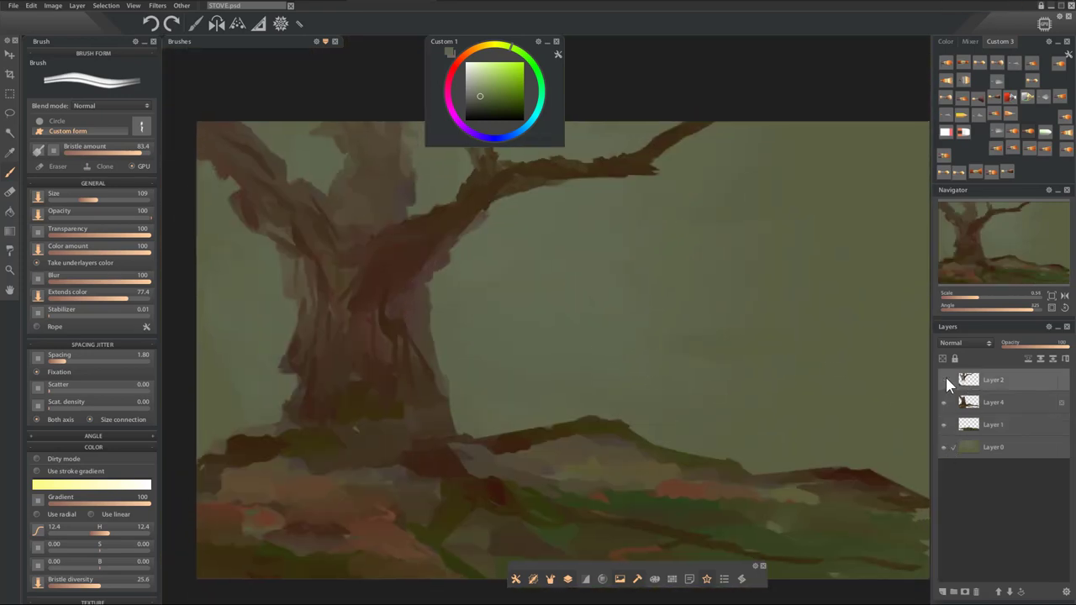
pyautogui.press('Delete')
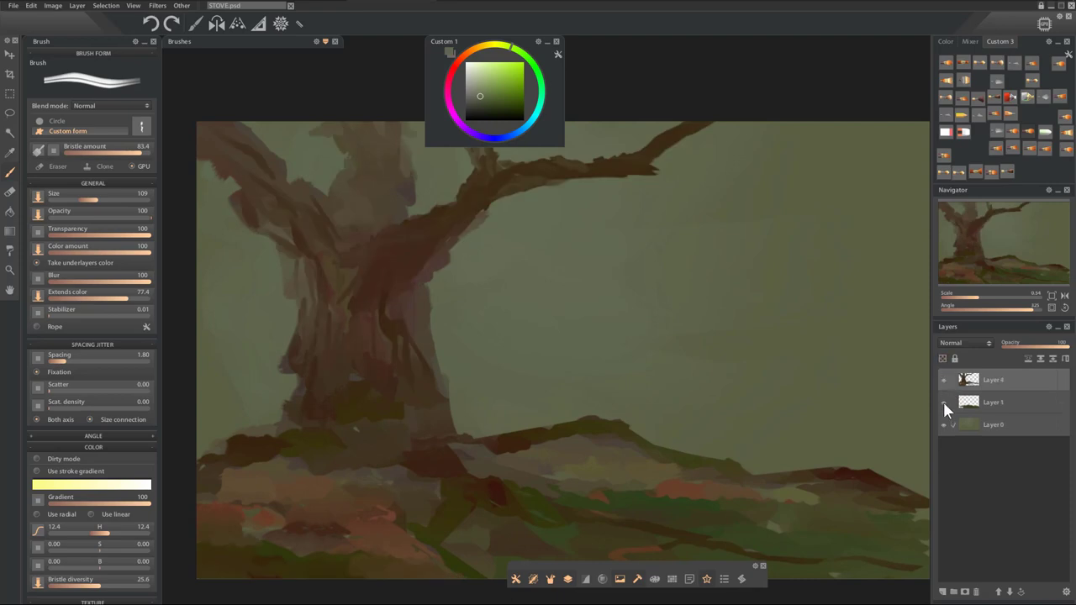
# Check what the remaining layers hold by toggling their visibility, and merge Layer 1 down into Layer 0.
pyautogui.click(944, 402)
pyautogui.click(943, 423)
pyautogui.click(942, 422)
pyautogui.click(942, 403)
pyautogui.click(943, 379)
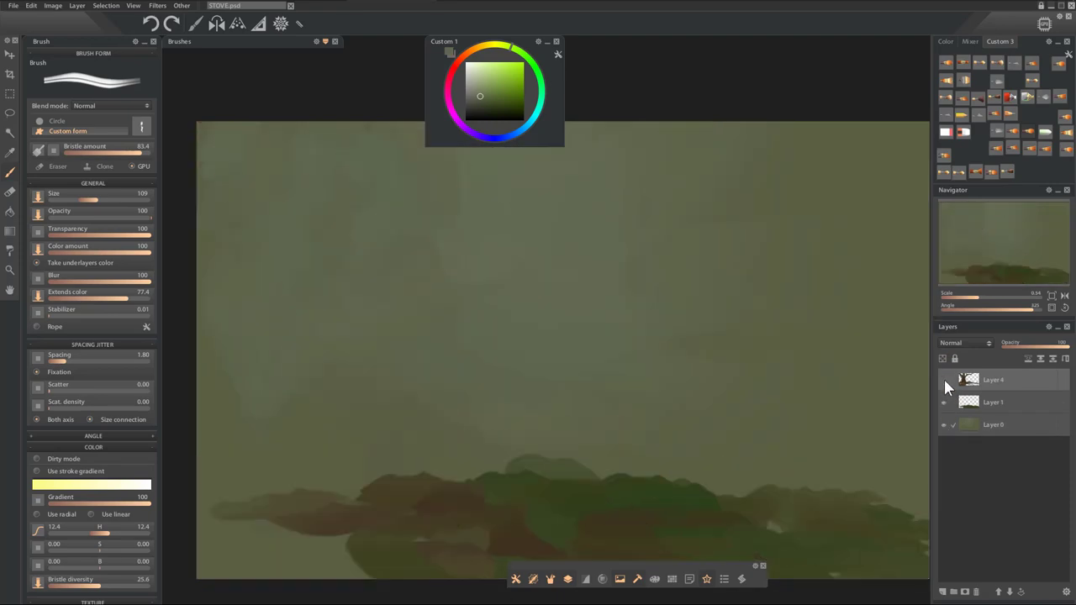
pyautogui.click(943, 380)
pyautogui.click(943, 401)
pyautogui.click(943, 400)
pyautogui.click(963, 404)
pyautogui.hotkey('ctrl', 'e')
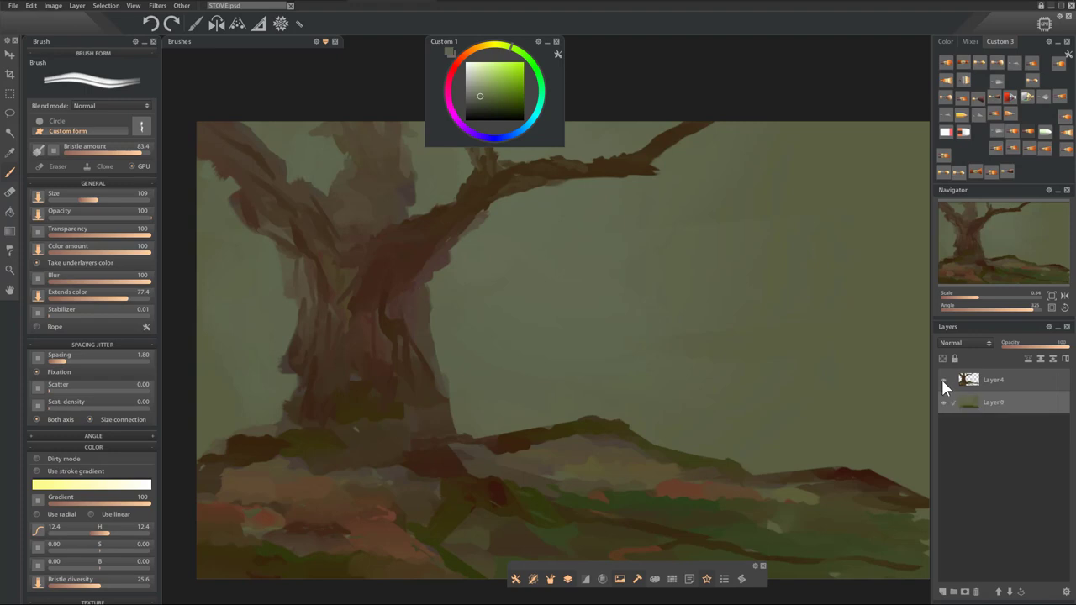
# Check the content of Layer 4 and trim the large trunk's rough right edge with the eraser.
pyautogui.click(943, 379)
pyautogui.click(942, 379)
pyautogui.click(967, 388)
pyautogui.press('e')
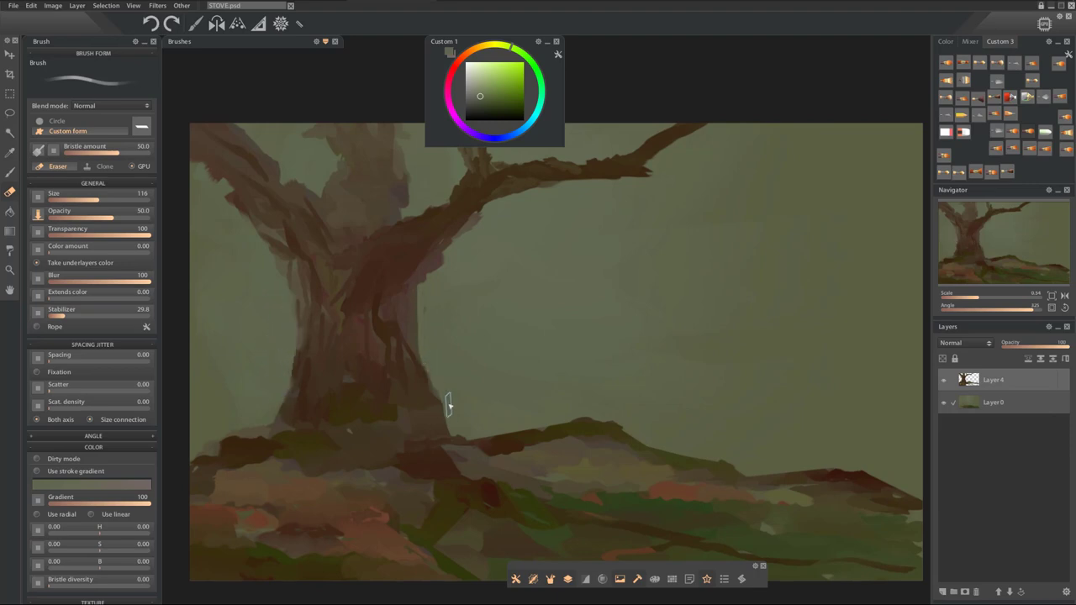
pyautogui.moveTo(519, 269)
pyautogui.mouseDown()
pyautogui.moveTo(485, 321)
pyautogui.moveTo(493, 266)
pyautogui.moveTo(624, 258)
pyautogui.mouseUp()
# On Layer 0, set the hue jitter to 29.2 and sketch faint brown distant trunks in the right part of the scene.
pyautogui.click(975, 403)
pyautogui.press('b')
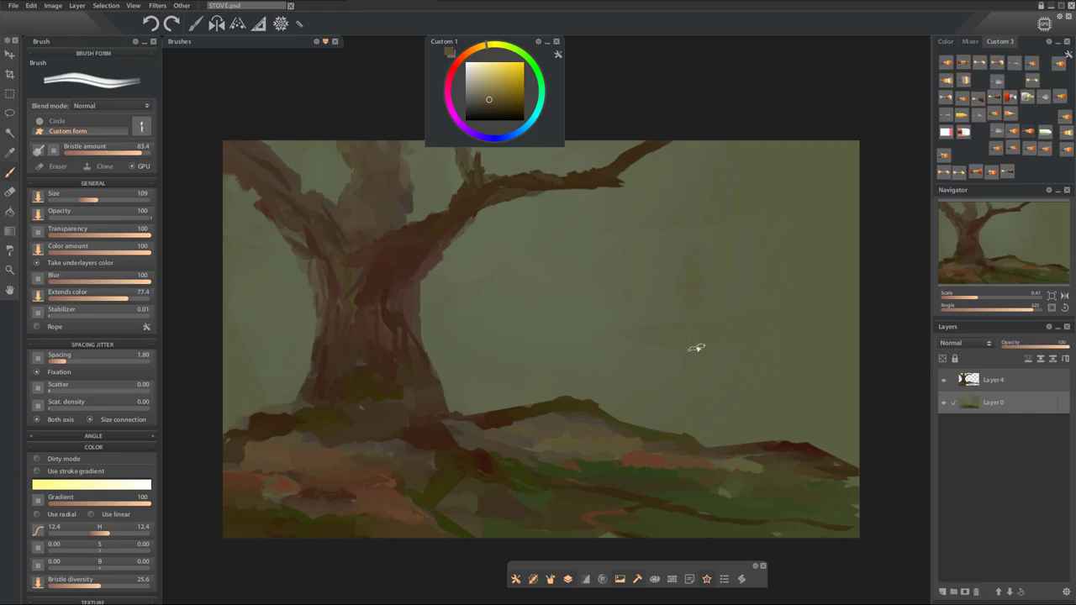
pyautogui.moveTo(781, 237); pyautogui.dragTo(751, 288)
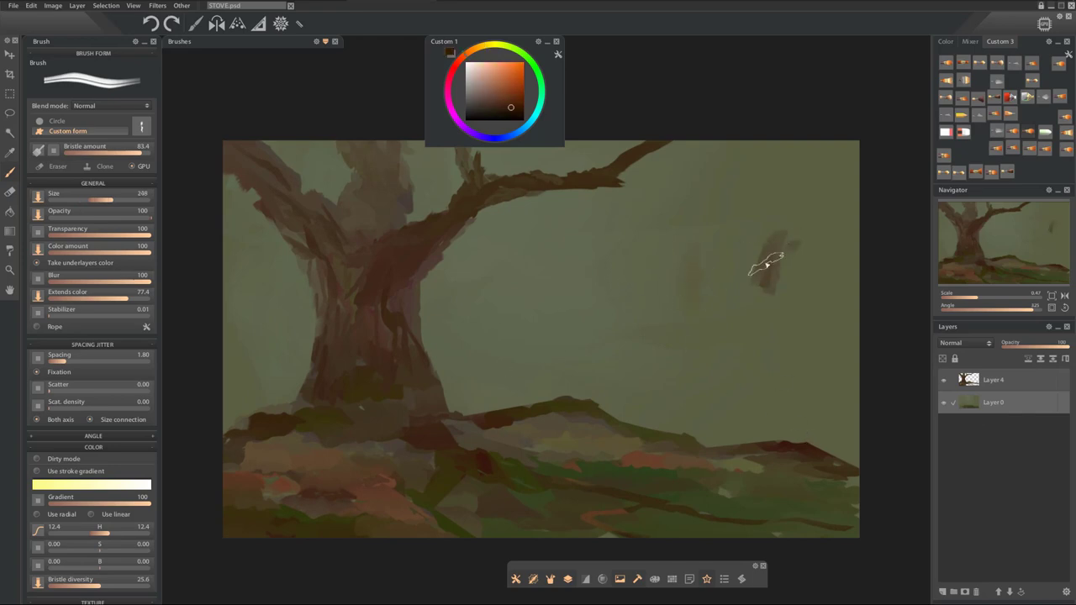
pyautogui.moveTo(110, 532); pyautogui.dragTo(114, 532)
pyautogui.moveTo(742, 274)
pyautogui.mouseDown()
pyautogui.moveTo(731, 249)
pyautogui.moveTo(765, 254)
pyautogui.moveTo(810, 160)
pyautogui.moveTo(838, 203)
pyautogui.moveTo(788, 306)
pyautogui.moveTo(787, 395)
pyautogui.mouseUp()
pyautogui.hotkey('ctrl', 'z')
pyautogui.press('[')
pyautogui.keyDown('alt'); pyautogui.click(772, 271); pyautogui.keyUp('alt')
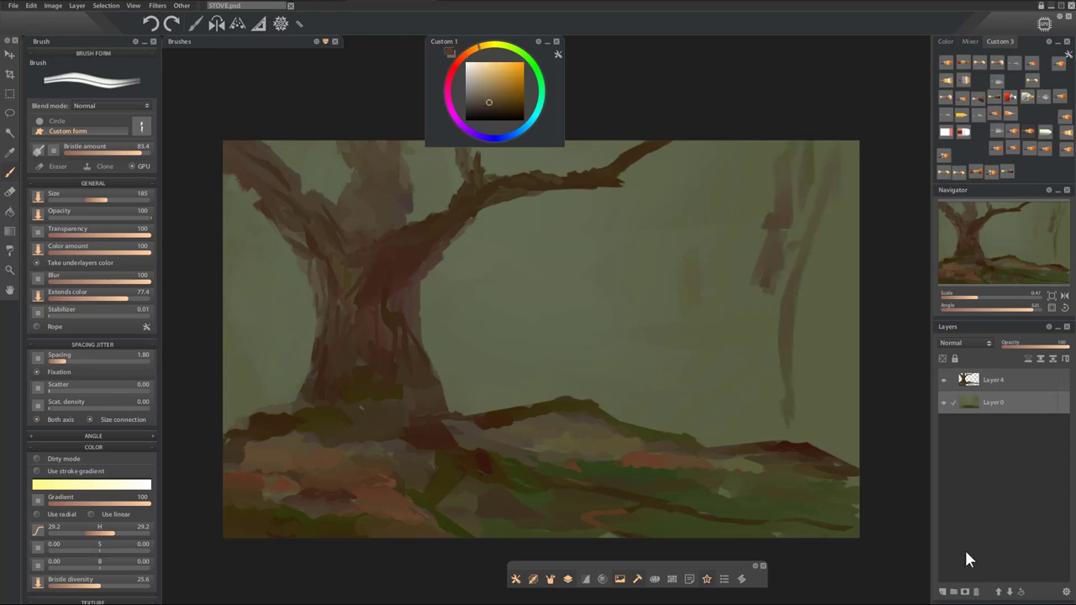
# Add a new layer above Layer 0 and paint hazy brown distant trunks with flared bases at size 185.
pyautogui.click(942, 591)
pyautogui.moveTo(798, 175)
pyautogui.mouseDown()
pyautogui.moveTo(776, 241)
pyautogui.moveTo(832, 135)
pyautogui.moveTo(766, 327)
pyautogui.mouseUp()
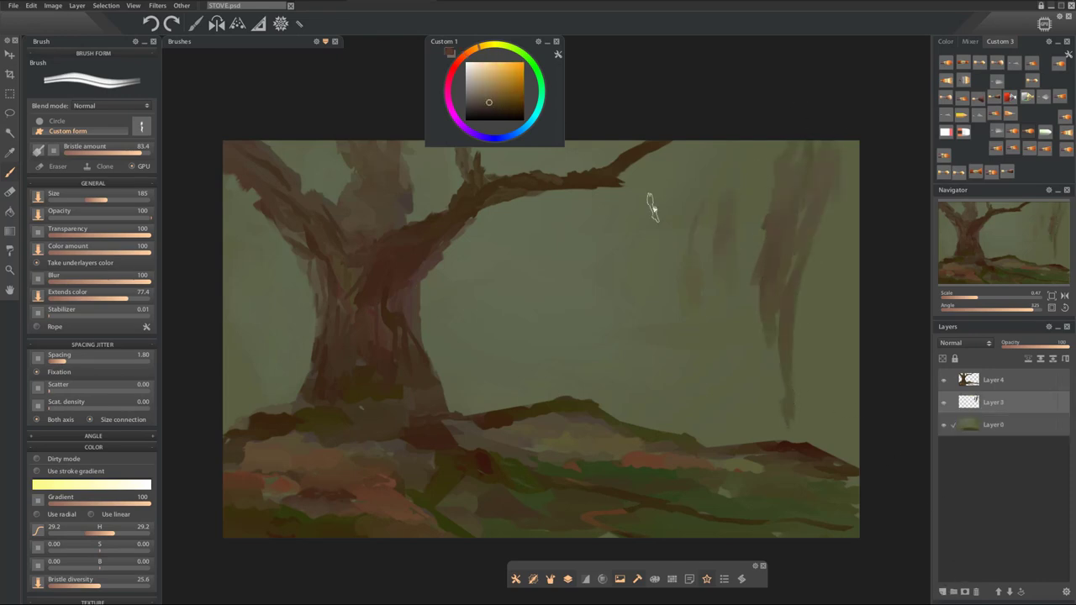
pyautogui.moveTo(649, 204)
pyautogui.mouseDown()
pyautogui.moveTo(675, 220)
pyautogui.moveTo(663, 366)
pyautogui.moveTo(671, 374)
pyautogui.moveTo(643, 418)
pyautogui.mouseUp()
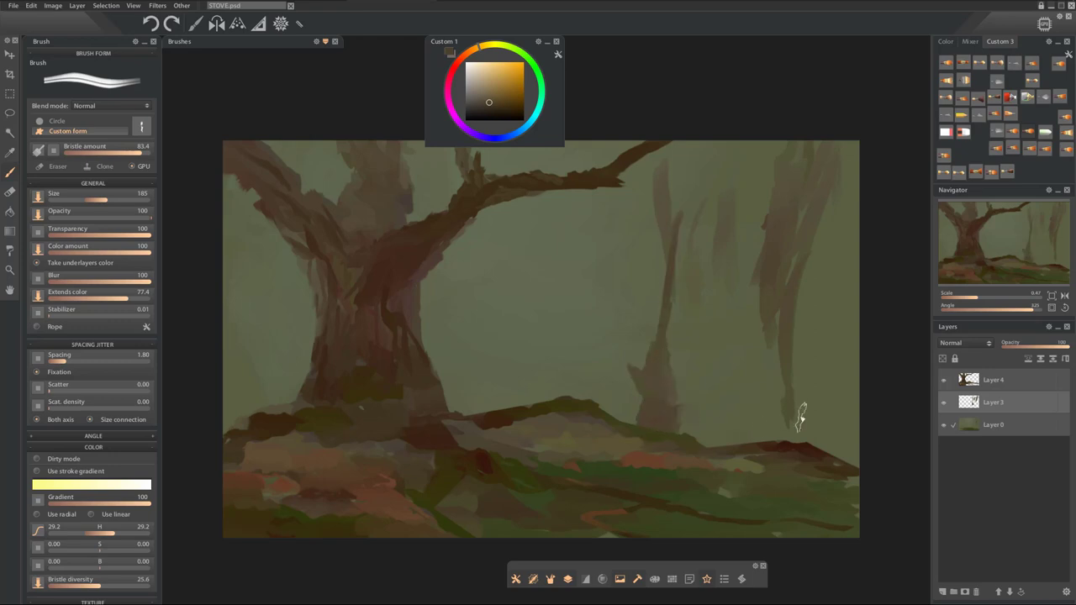
pyautogui.moveTo(802, 416)
pyautogui.mouseDown()
pyautogui.moveTo(763, 398)
pyautogui.moveTo(768, 369)
pyautogui.mouseUp()
pyautogui.press('e')
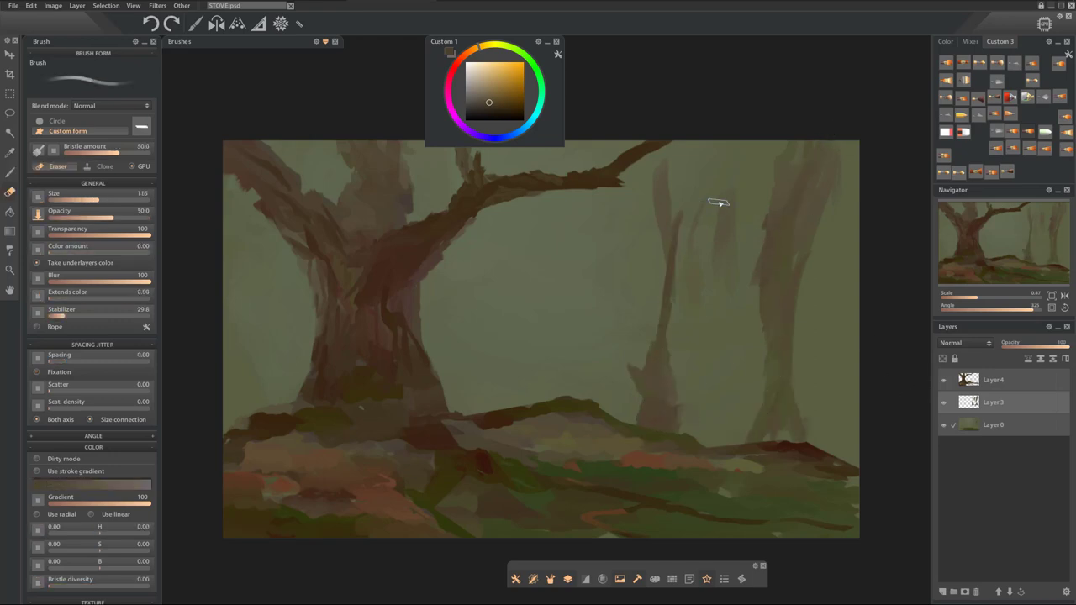
# Hide Layer 3, paint over the old trunk marks on Layer 0 with sampled background green, and show Layer 3 again.
pyautogui.click(944, 402)
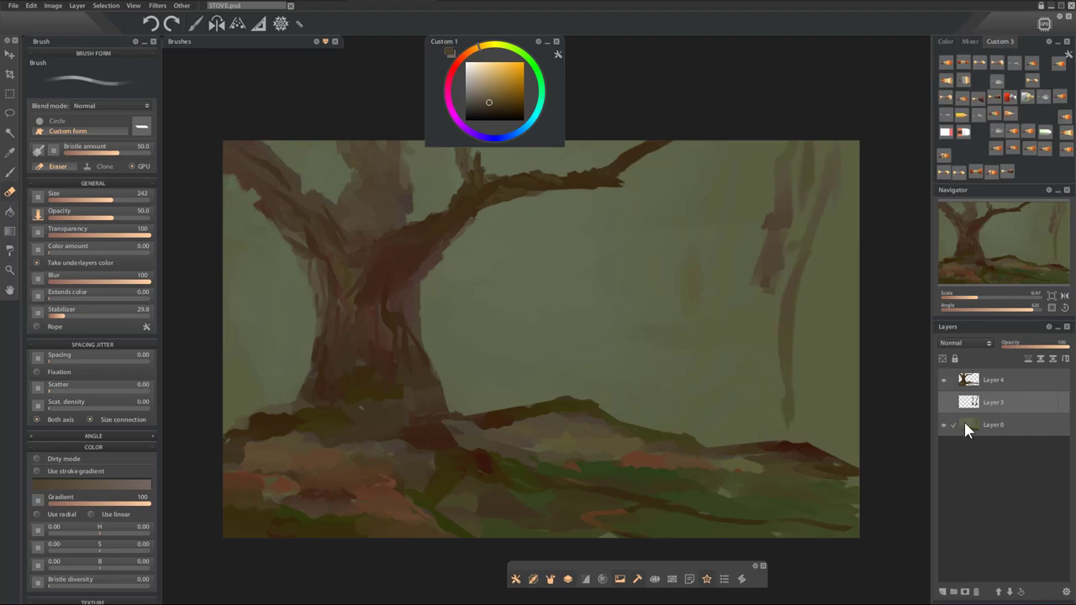
pyautogui.click(967, 423)
pyautogui.press('b')
pyautogui.keyDown('alt'); pyautogui.click(737, 298); pyautogui.keyUp('alt')
pyautogui.moveTo(769, 307)
pyautogui.mouseDown()
pyautogui.moveTo(823, 139)
pyautogui.moveTo(795, 425)
pyautogui.moveTo(726, 239)
pyautogui.moveTo(740, 356)
pyautogui.mouseUp()
pyautogui.click(947, 410)
pyautogui.click(943, 402)
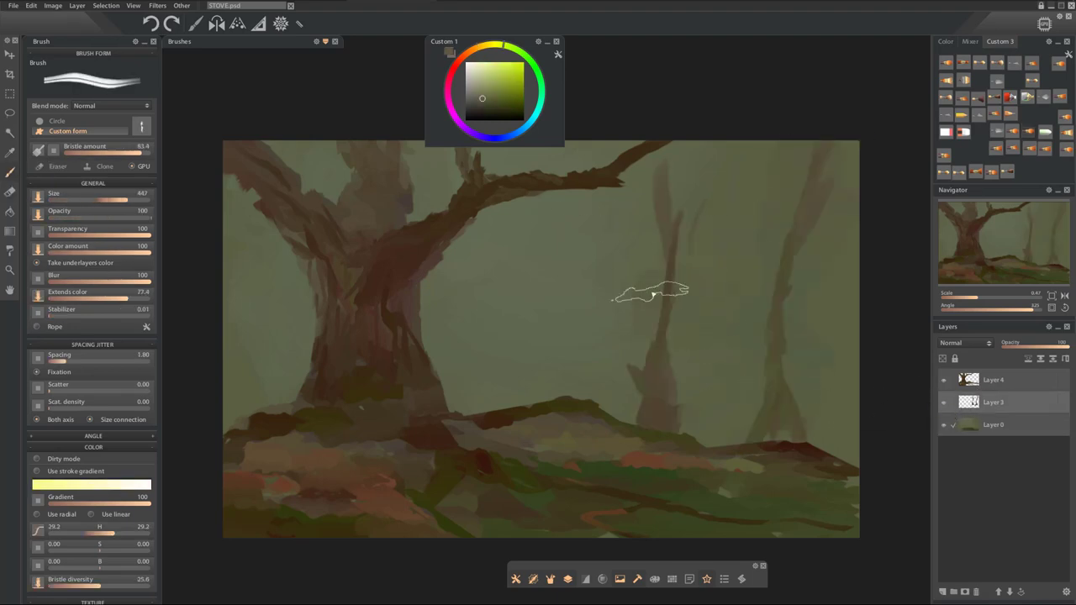
# Paint a hazy brown band of distant ground from the large tree to the right canvas edge at size 299.
pyautogui.keyDown('alt'); pyautogui.click(655, 399); pyautogui.keyUp('alt')
pyautogui.press(']')
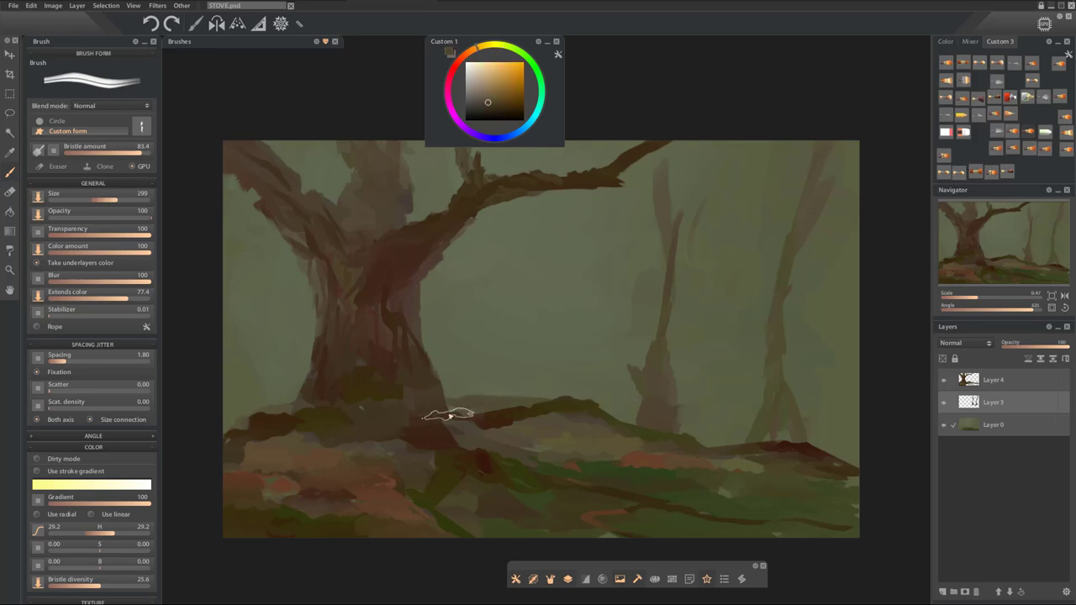
pyautogui.moveTo(450, 412)
pyautogui.mouseDown()
pyautogui.moveTo(522, 391)
pyautogui.moveTo(636, 407)
pyautogui.mouseUp()
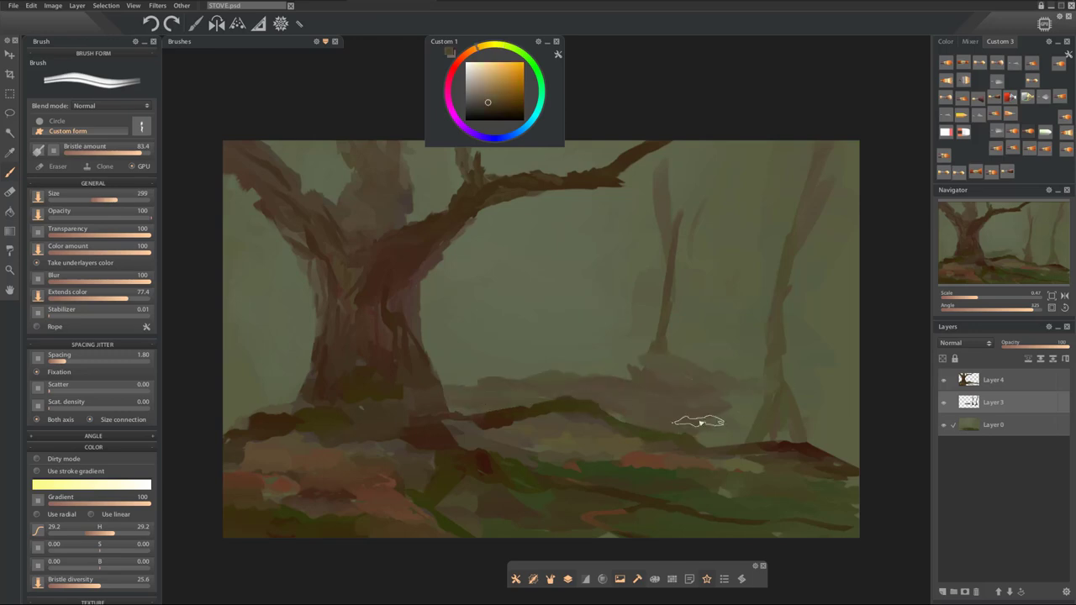
pyautogui.moveTo(832, 393)
pyautogui.mouseDown()
pyautogui.moveTo(672, 393)
pyautogui.moveTo(805, 422)
pyautogui.mouseUp()
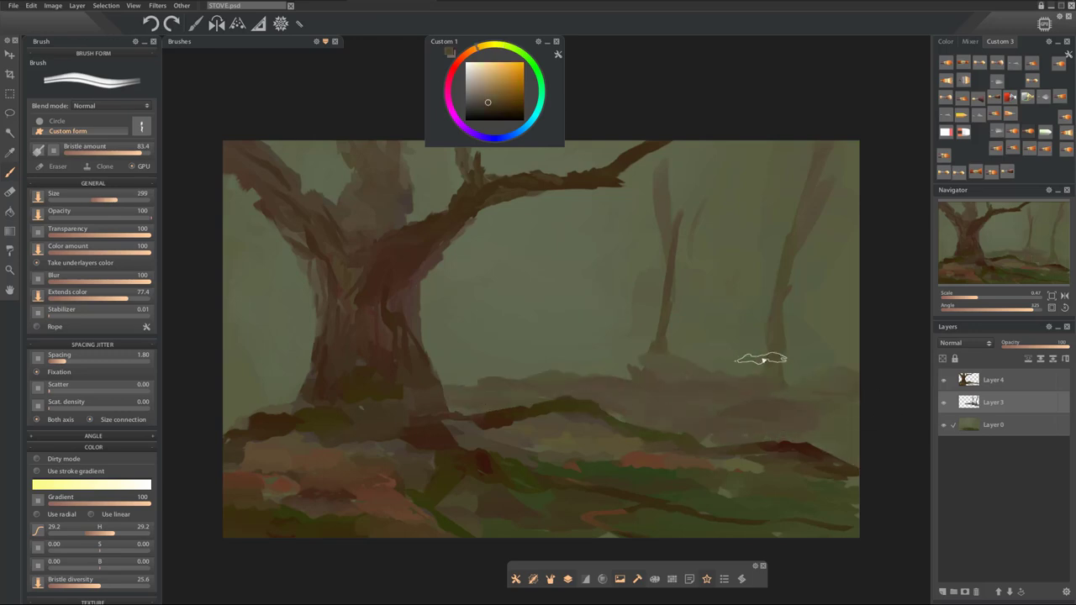
# Build up mounds around the distant trunk bases, a slope beside the large trunk, and a dark bank at the left edge.
pyautogui.moveTo(761, 346); pyautogui.dragTo(774, 387)
pyautogui.moveTo(634, 358); pyautogui.dragTo(509, 377)
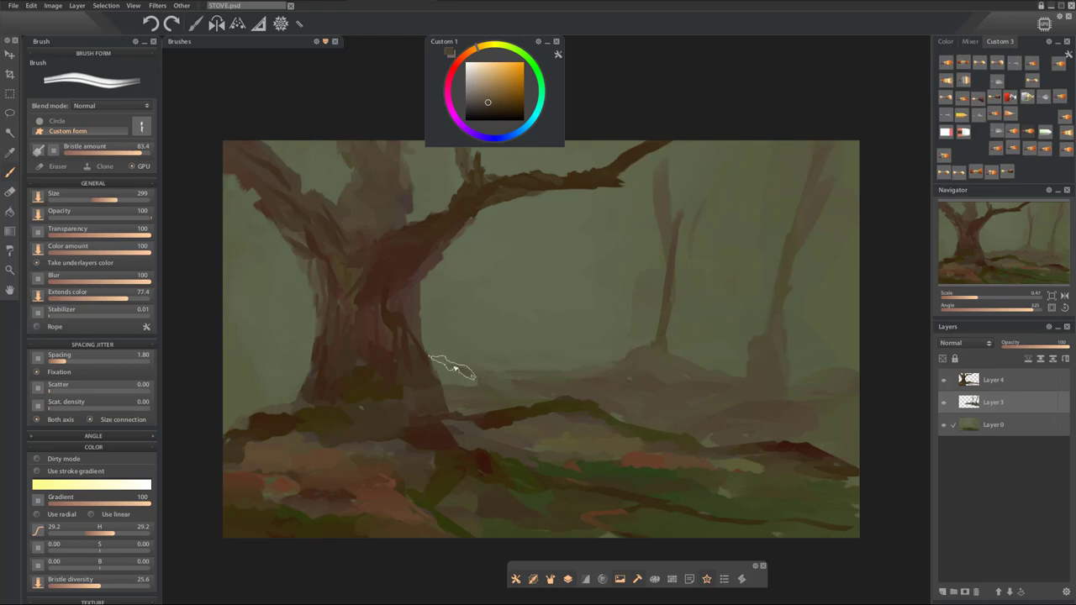
pyautogui.moveTo(432, 335); pyautogui.dragTo(495, 378)
pyautogui.moveTo(256, 260)
pyautogui.mouseDown()
pyautogui.moveTo(295, 290)
pyautogui.moveTo(296, 341)
pyautogui.moveTo(237, 370)
pyautogui.moveTo(240, 247)
pyautogui.moveTo(320, 278)
pyautogui.moveTo(240, 286)
pyautogui.moveTo(256, 363)
pyautogui.mouseUp()
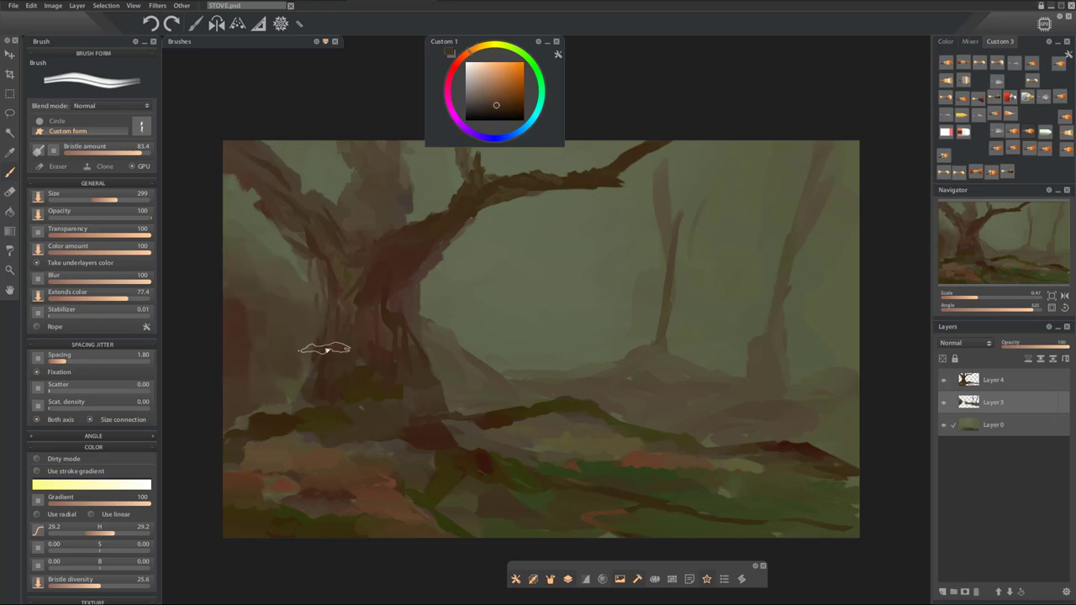
# Add a new layer below Layer 3 and paint a pale forked tree in the misty clearing at size 134.
pyautogui.press('[')
pyautogui.press('[')
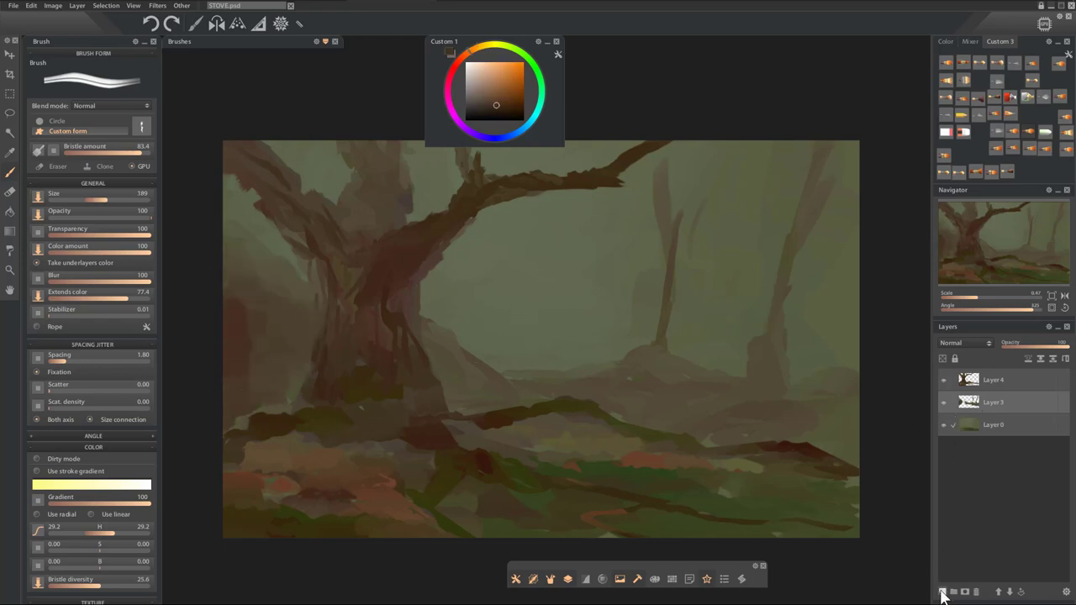
pyautogui.click(942, 593)
pyautogui.keyDown('alt'); pyautogui.click(521, 373); pyautogui.keyUp('alt')
pyautogui.moveTo(966, 409); pyautogui.dragTo(970, 428)
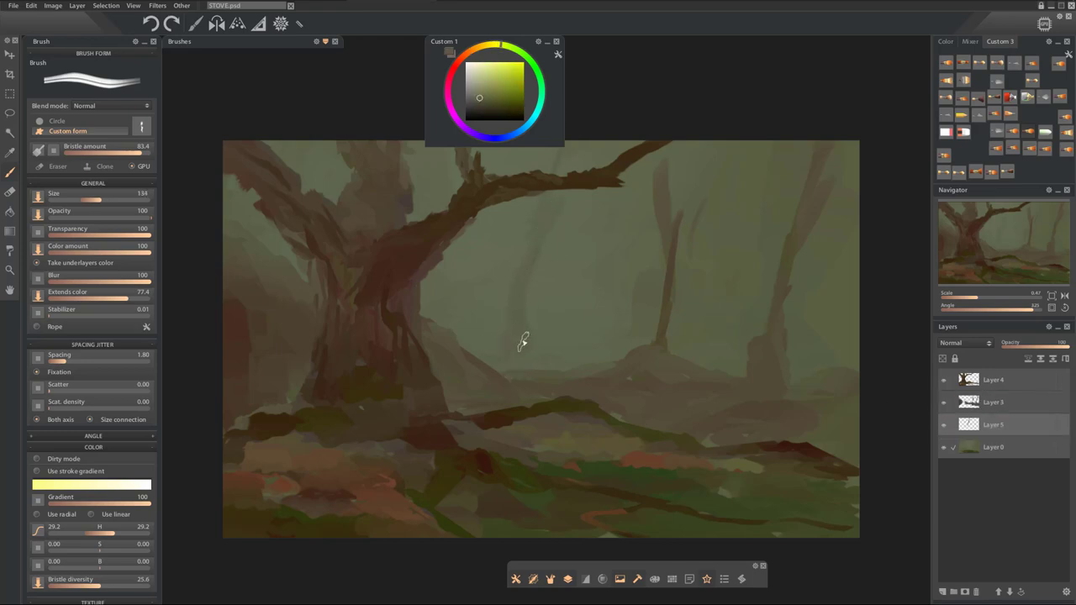
pyautogui.press('v')
pyautogui.press('b')
# Thicken the middle distant tree with sampled brown, and add spreading branches and a thin leaning trunk among the right-hand trees on Layer 3.
pyautogui.keyDown('alt'); pyautogui.click(681, 220); pyautogui.keyUp('alt')
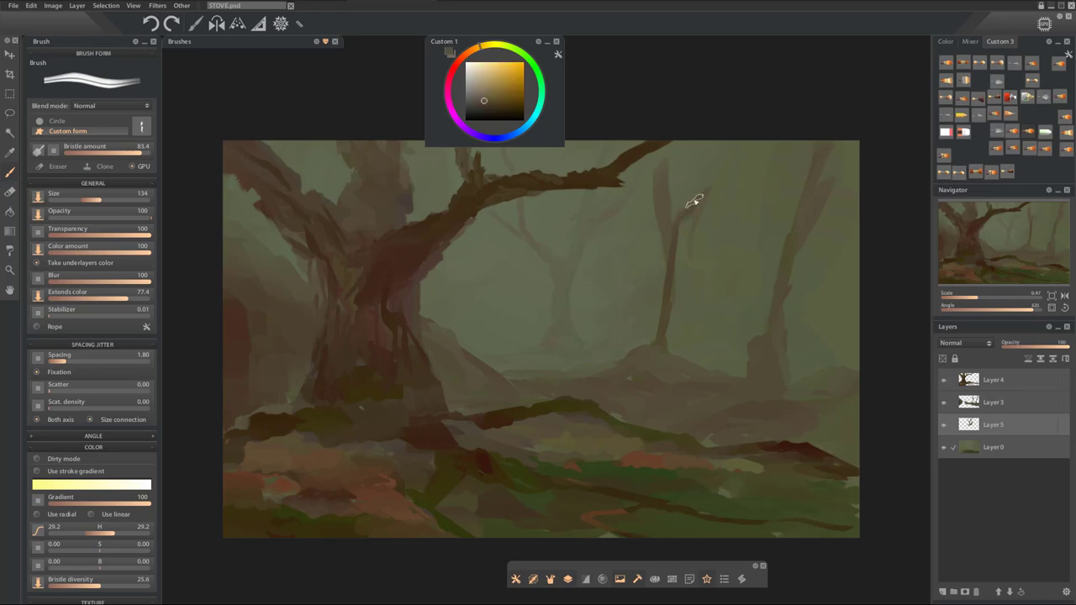
pyautogui.moveTo(626, 155)
pyautogui.mouseDown()
pyautogui.moveTo(670, 262)
pyautogui.moveTo(654, 333)
pyautogui.mouseUp()
pyautogui.click(964, 404)
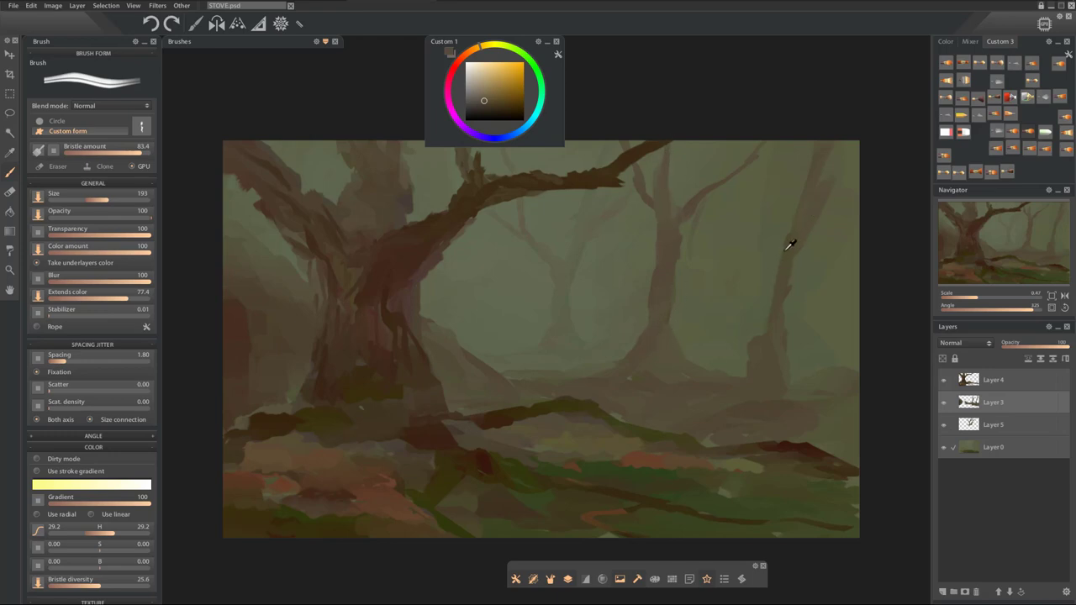
pyautogui.moveTo(789, 245); pyautogui.dragTo(767, 151)
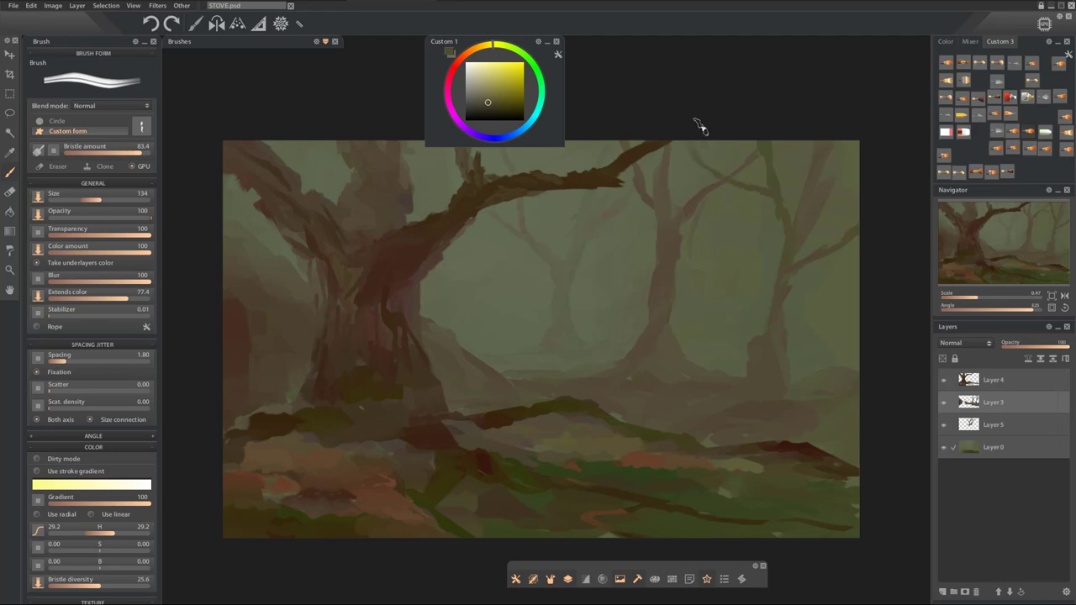
pyautogui.moveTo(747, 328)
pyautogui.mouseDown()
pyautogui.moveTo(732, 257)
pyautogui.moveTo(672, 141)
pyautogui.mouseUp()
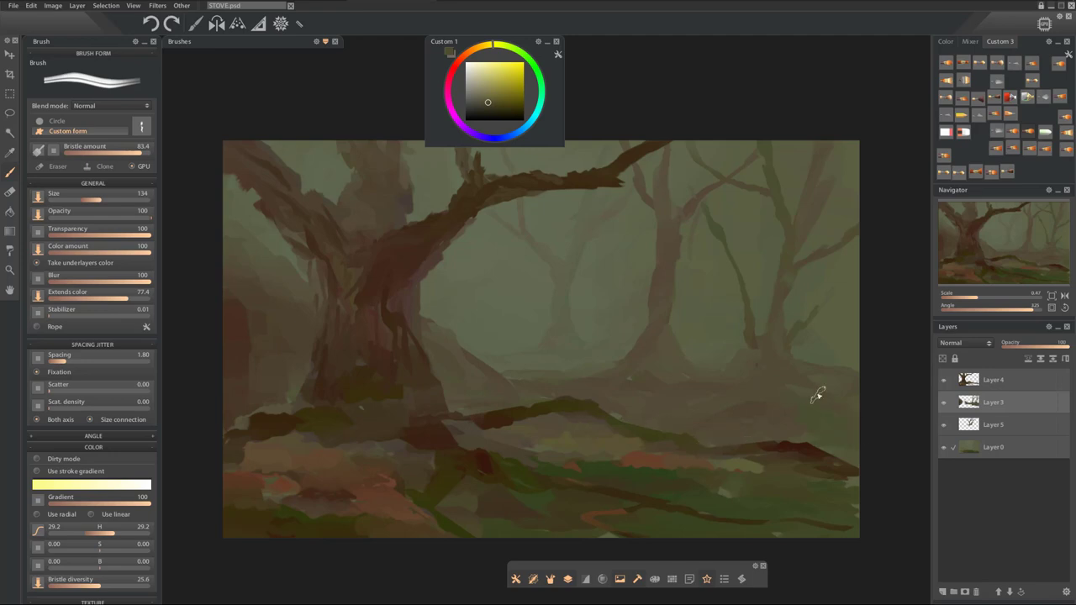
# Sample dark brown from the foreground root and add a new empty layer above Layer 4.
pyautogui.moveTo(489, 239)
pyautogui.mouseDown()
pyautogui.moveTo(402, 272)
pyautogui.moveTo(481, 240)
pyautogui.moveTo(484, 271)
pyautogui.mouseUp()
pyautogui.keyDown('alt'); pyautogui.click(486, 418); pyautogui.keyUp('alt')
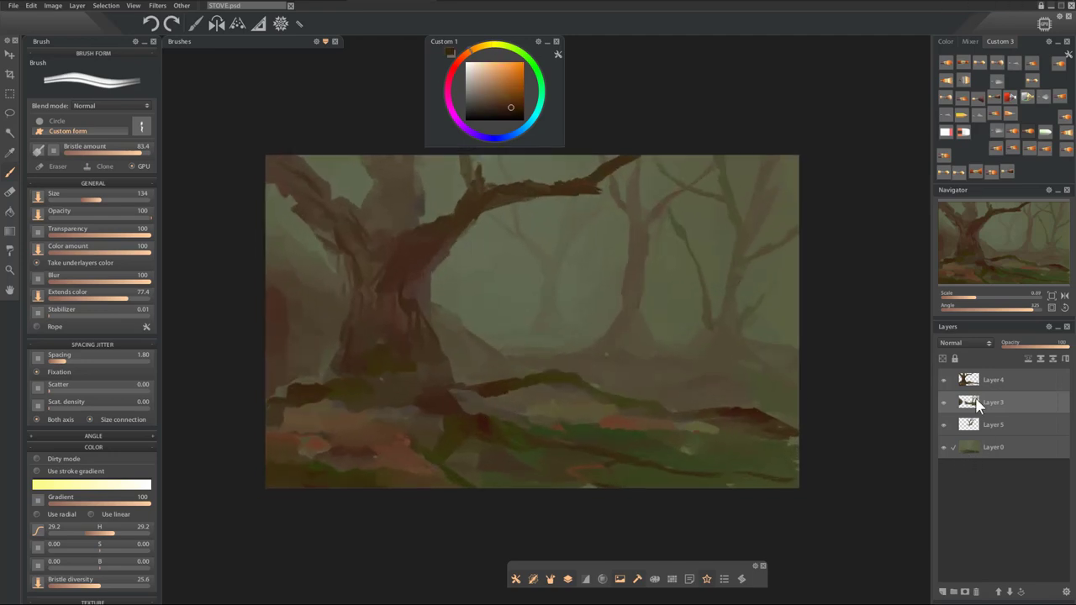
pyautogui.click(942, 592)
# Set the soft circular OSOOA brush to Color Dodge blending and duplicate Layer 0.
pyautogui.click(963, 467)
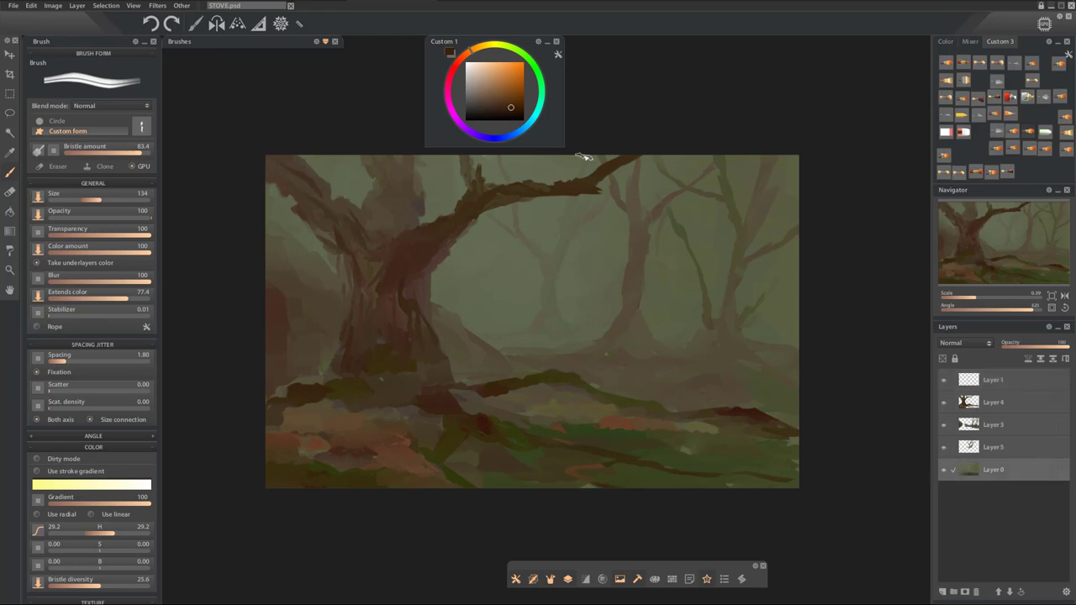
pyautogui.click(963, 80)
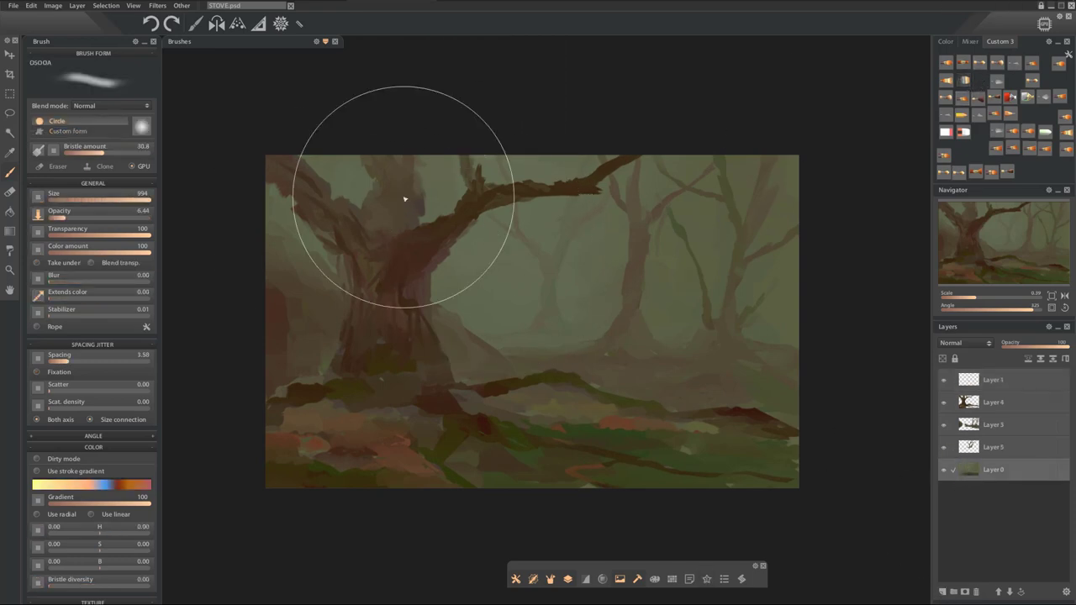
pyautogui.click(134, 105)
pyautogui.click(124, 206)
pyautogui.press('F1')
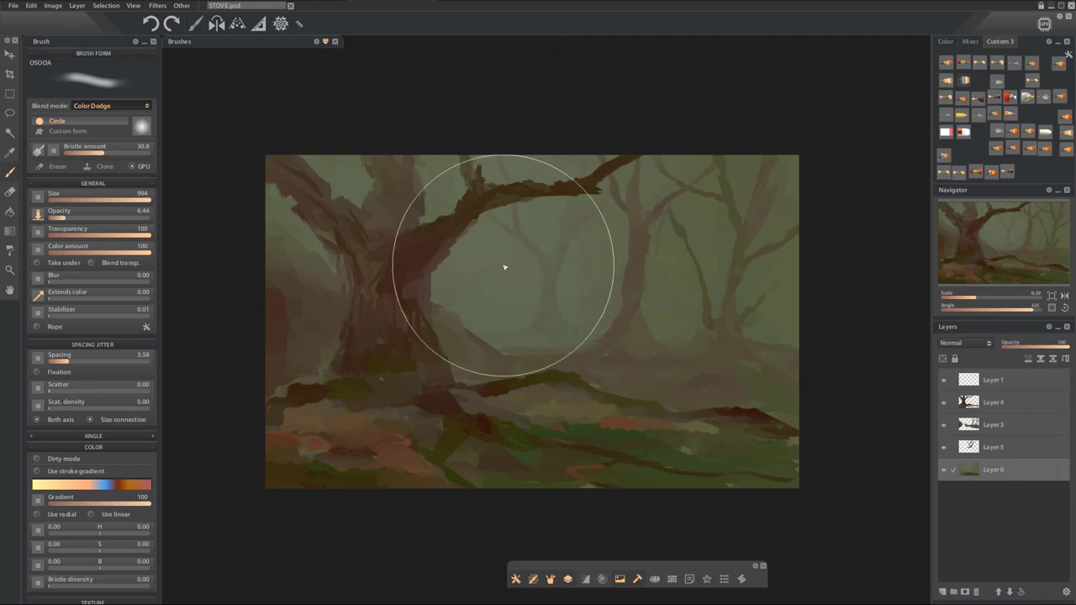
pyautogui.hotkey('ctrl', 'j')
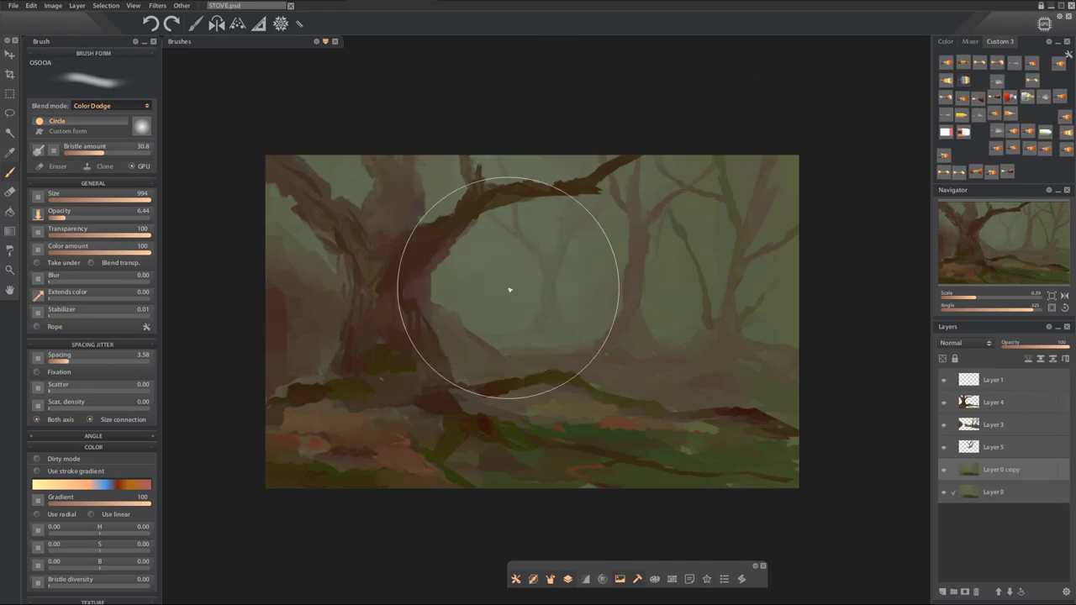
# Paint a warm yellow glow in the misty clearing on Layer 0 copy with the soft Color Dodge brush.
pyautogui.press('[')
pyautogui.press('[')
pyautogui.press('[')
pyautogui.press('[')
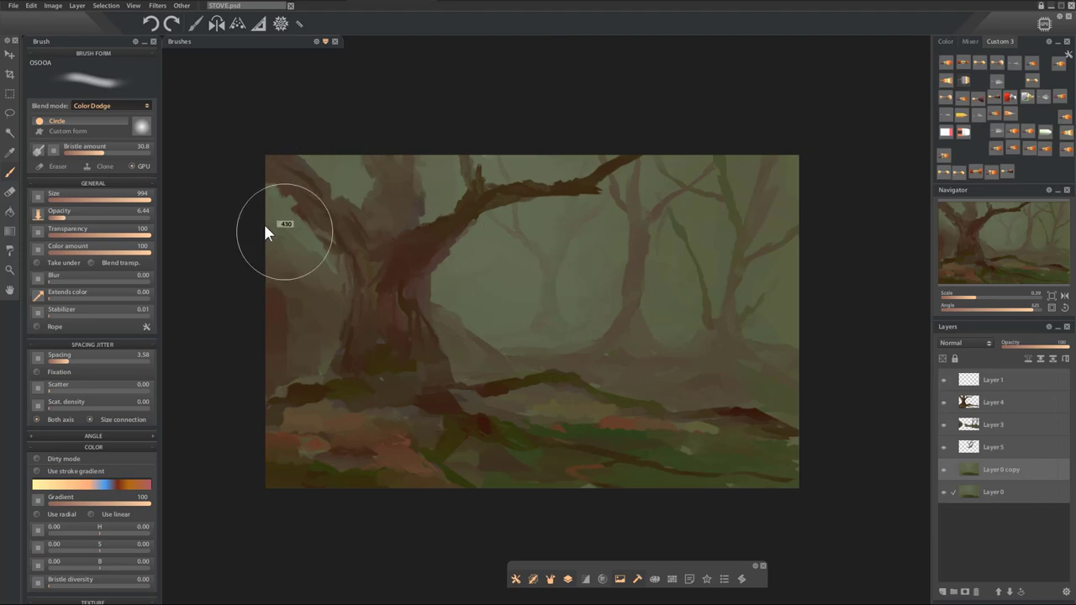
pyautogui.press(']')
pyautogui.moveTo(269, 234)
pyautogui.mouseDown()
pyautogui.moveTo(322, 252)
pyautogui.moveTo(352, 276)
pyautogui.moveTo(439, 298)
pyautogui.moveTo(580, 267)
pyautogui.moveTo(650, 273)
pyautogui.moveTo(713, 231)
pyautogui.moveTo(752, 264)
pyautogui.moveTo(819, 292)
pyautogui.moveTo(671, 254)
pyautogui.moveTo(568, 289)
pyautogui.moveTo(412, 261)
pyautogui.moveTo(499, 225)
pyautogui.moveTo(650, 216)
pyautogui.moveTo(653, 182)
pyautogui.moveTo(775, 295)
pyautogui.moveTo(496, 289)
pyautogui.moveTo(790, 305)
pyautogui.moveTo(471, 295)
pyautogui.moveTo(550, 283)
pyautogui.mouseUp()
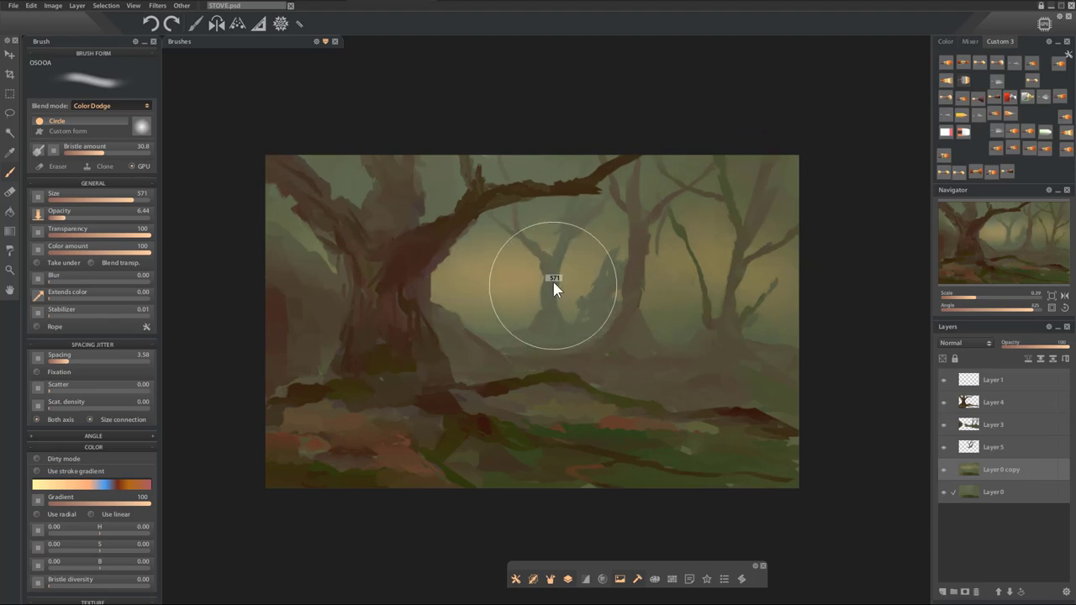
# Soften the glow around the right-hand trees on Layer 0 copy with a soft low-opacity eraser at size 723.
pyautogui.press('e')
pyautogui.click(943, 155)
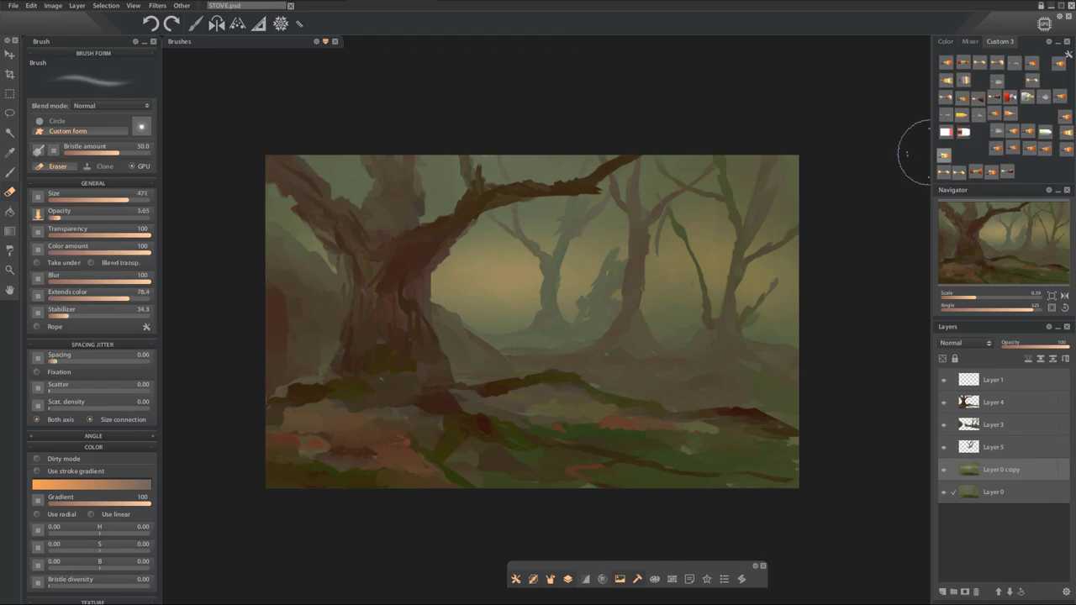
pyautogui.moveTo(755, 304)
pyautogui.mouseDown()
pyautogui.moveTo(664, 275)
pyautogui.moveTo(686, 212)
pyautogui.moveTo(631, 297)
pyautogui.moveTo(632, 287)
pyautogui.mouseUp()
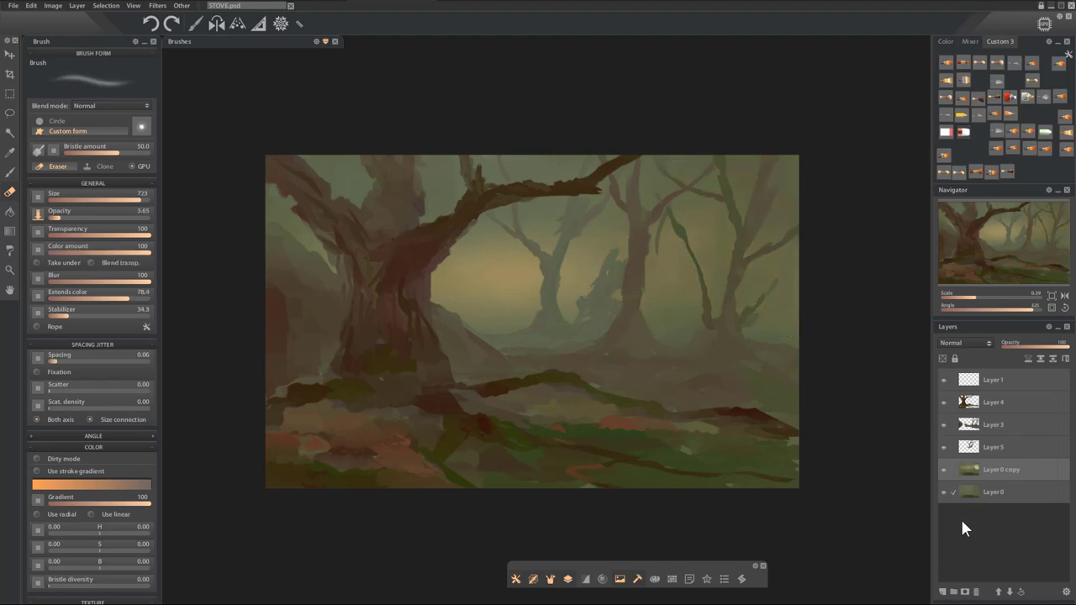
# Add an empty layer above Layer 0 copy and set the OSOOA brush's blend mode to Normal.
pyautogui.click(942, 592)
pyautogui.press('b')
pyautogui.click(148, 105)
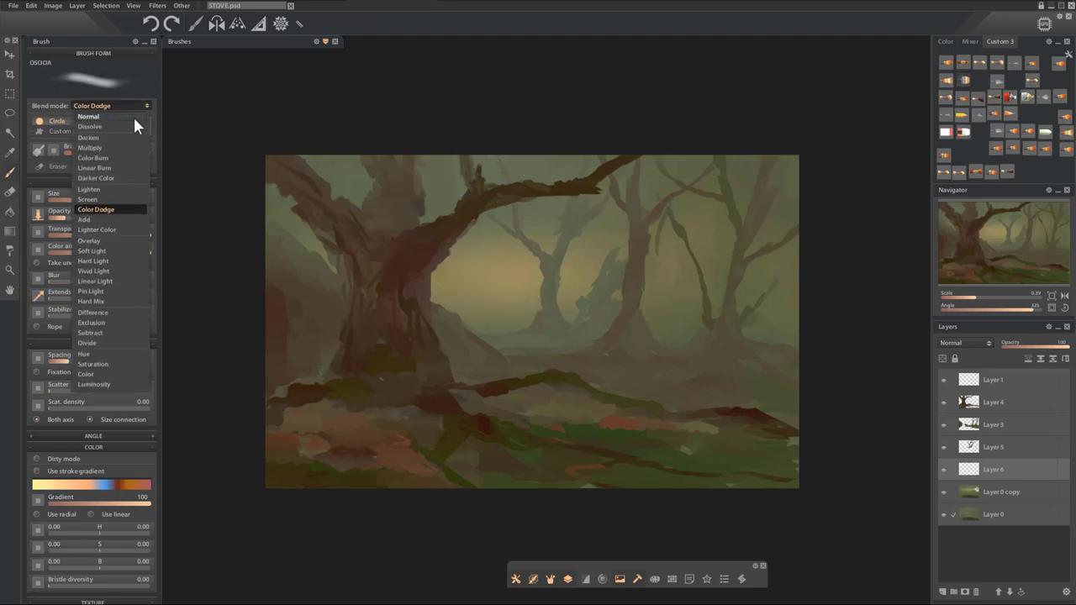
pyautogui.click(133, 115)
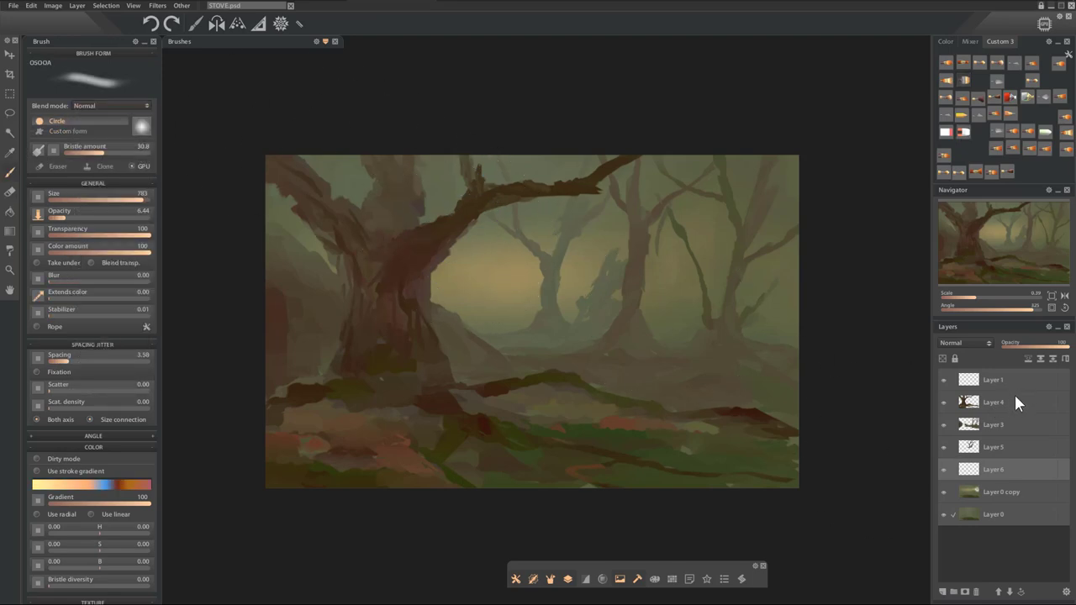
# Reduce the soft brush to size 375 and pick a light muted blue as the painting colour.
pyautogui.press('[')
pyautogui.press('[')
pyautogui.press('[')
pyautogui.press('F1')
pyautogui.click(520, 130)
pyautogui.click(508, 85)
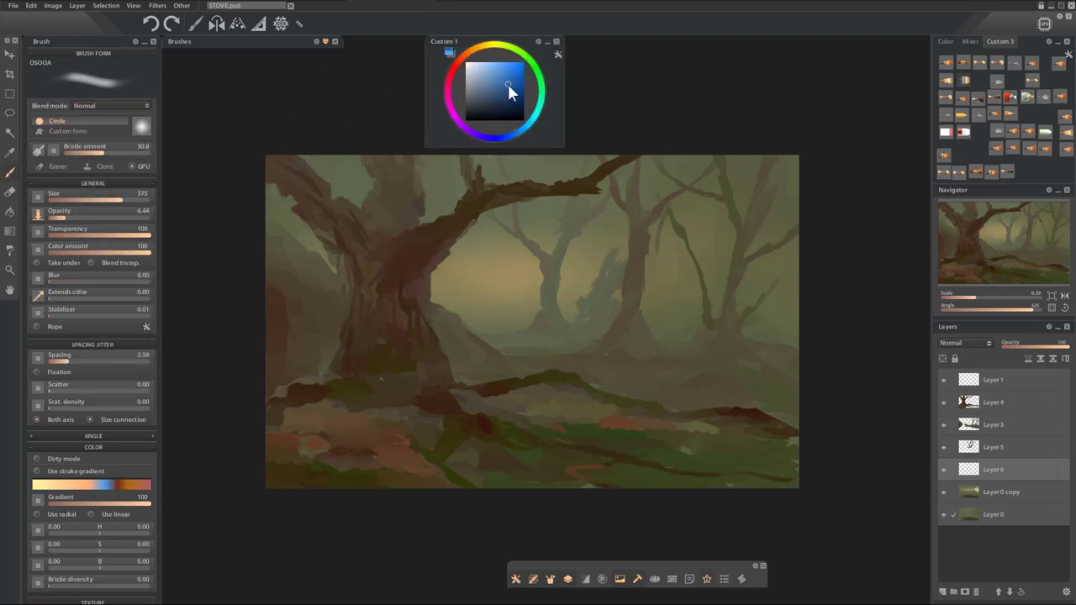
pyautogui.click(491, 78)
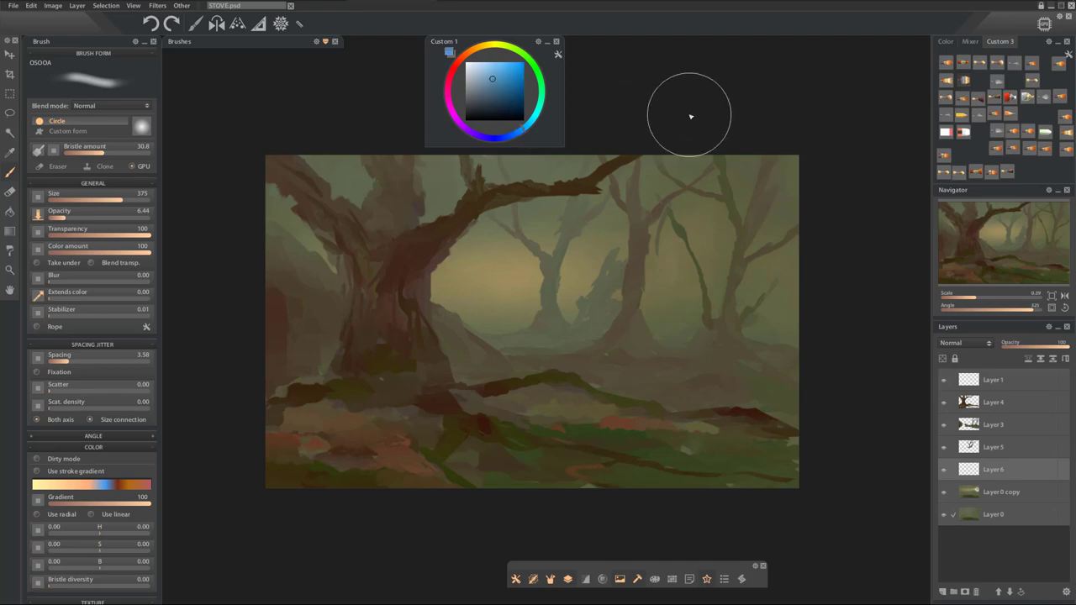
pyautogui.click(556, 41)
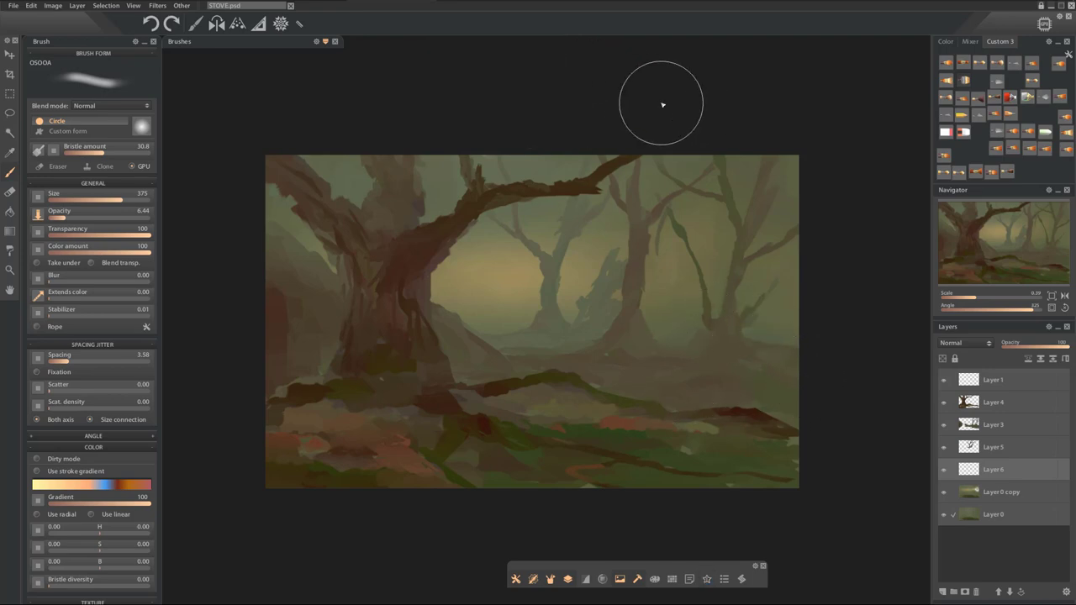
# Brush faint blue haze on a new layer above Layer 3 and over the large trunk's base on Layer 4, and save the file.
pyautogui.click(968, 426)
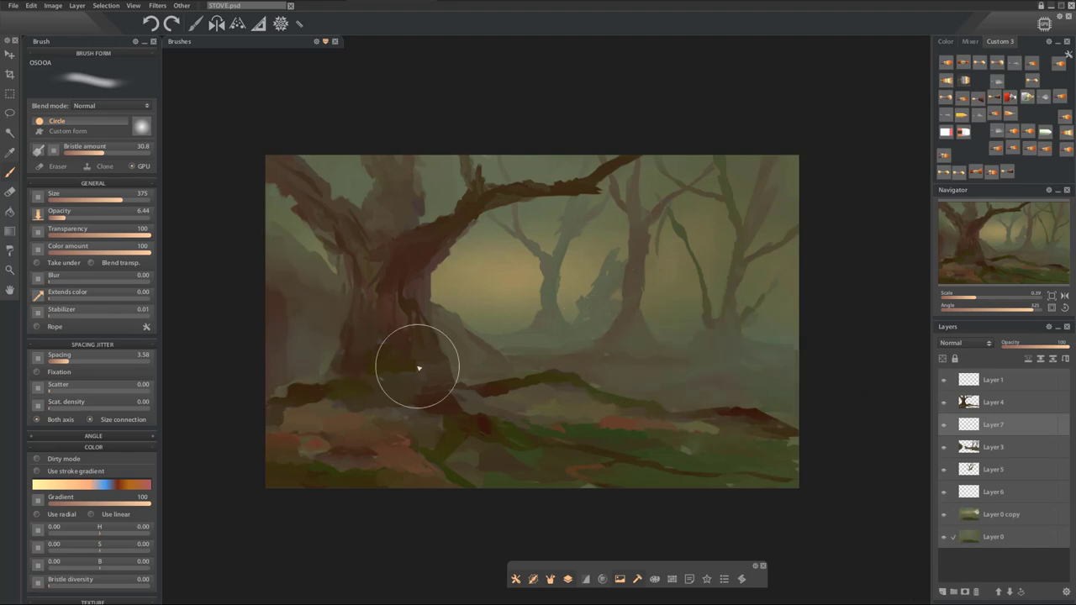
pyautogui.click(994, 402)
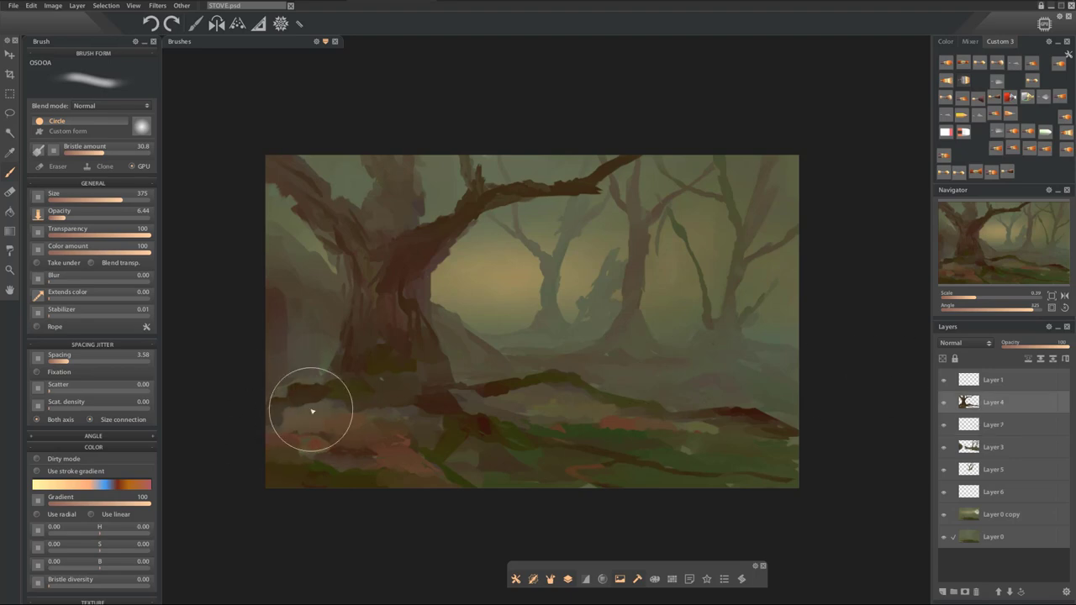
pyautogui.moveTo(328, 274)
pyautogui.mouseDown()
pyautogui.moveTo(385, 294)
pyautogui.moveTo(357, 292)
pyautogui.moveTo(372, 327)
pyautogui.moveTo(363, 326)
pyautogui.moveTo(347, 386)
pyautogui.mouseUp()
pyautogui.moveTo(372, 319); pyautogui.dragTo(366, 346)
pyautogui.moveTo(312, 452); pyautogui.dragTo(346, 483)
pyautogui.hotkey('ctrl', 's')
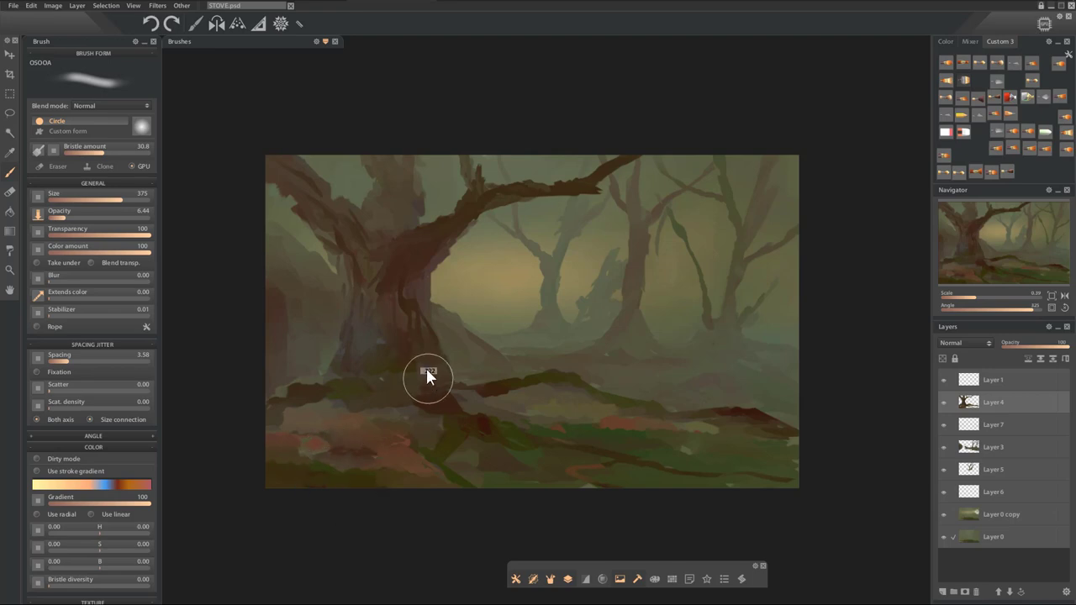
# Toggle the visibility of Layers 3 and 5 to identify the distant trees' layers, and make Layer 5 active.
pyautogui.moveTo(437, 337); pyautogui.dragTo(463, 323)
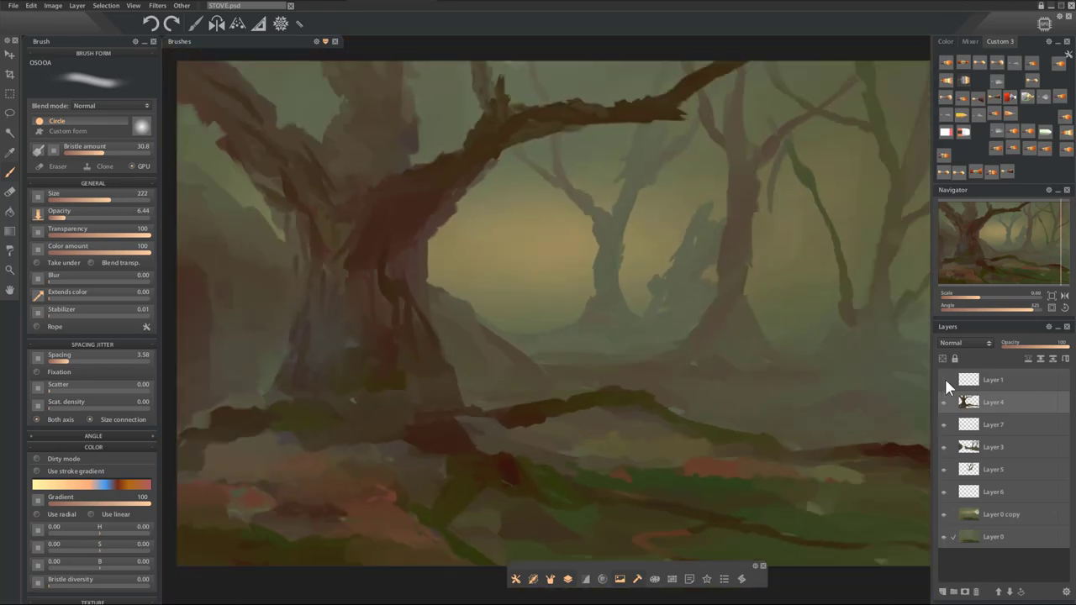
pyautogui.click(943, 447)
pyautogui.click(943, 447)
pyautogui.click(944, 469)
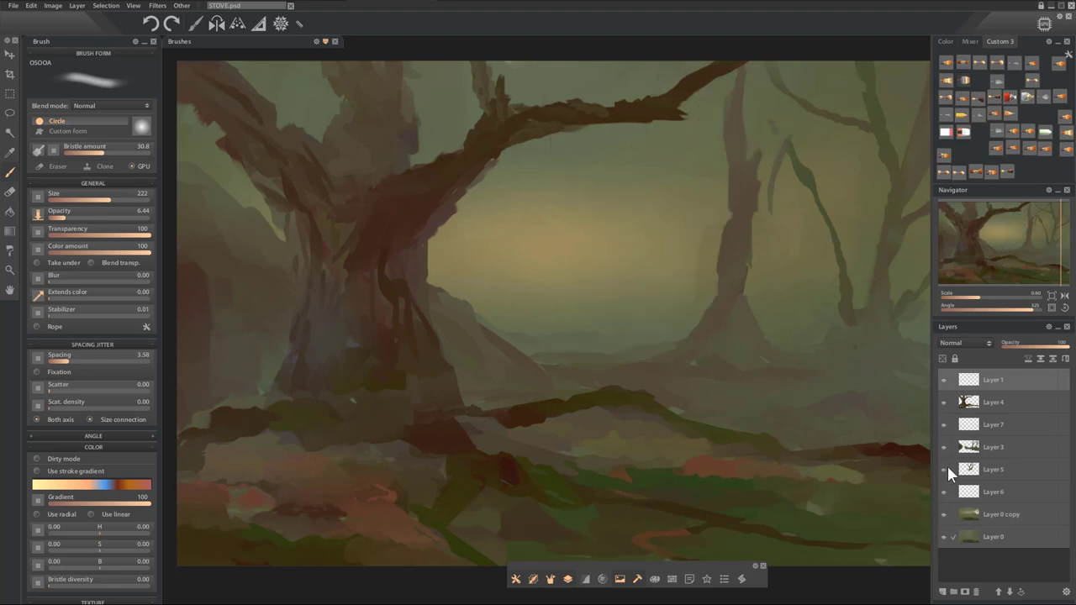
pyautogui.click(945, 468)
pyautogui.click(990, 469)
pyautogui.moveTo(642, 306); pyautogui.dragTo(517, 320)
# Paint distant bushes around the pale forked tree on Layer 5 with a custom-form bristle brush at size 204, trimming them with the eraser.
pyautogui.click(1013, 147)
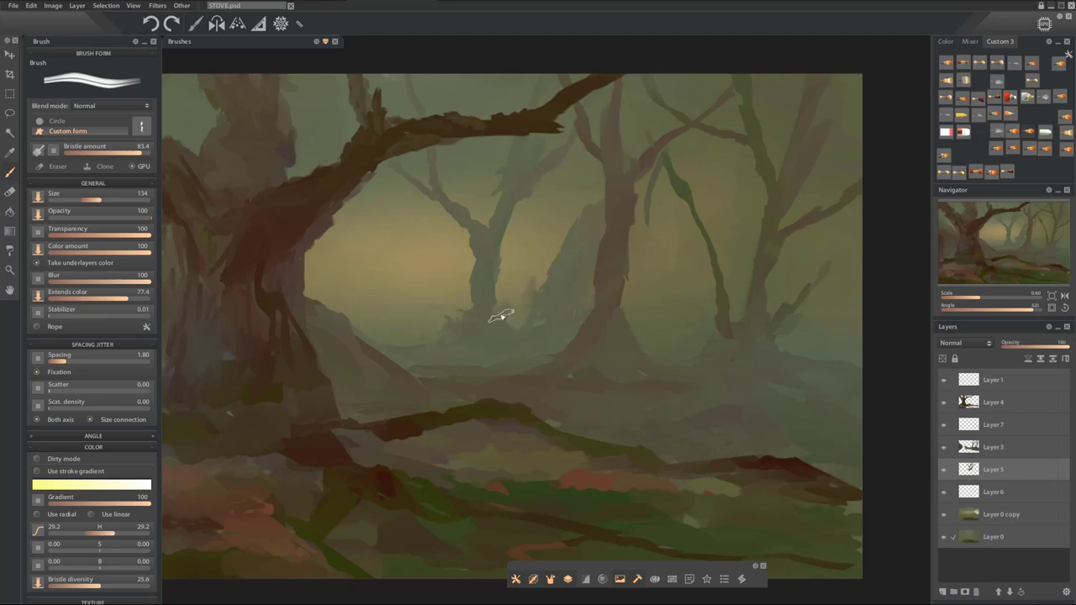
pyautogui.keyDown('alt'); pyautogui.click(523, 287); pyautogui.keyUp('alt')
pyautogui.press(']')
pyautogui.press(']')
pyautogui.press(']')
pyautogui.moveTo(531, 314)
pyautogui.mouseDown()
pyautogui.moveTo(566, 256)
pyautogui.moveTo(535, 296)
pyautogui.mouseUp()
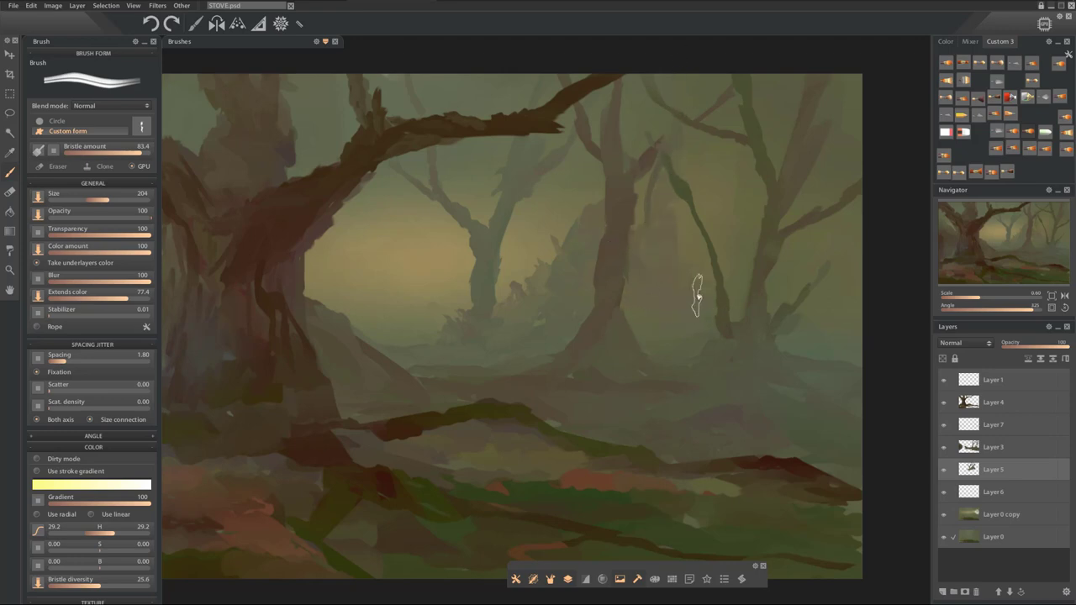
pyautogui.moveTo(617, 287)
pyautogui.mouseDown()
pyautogui.moveTo(595, 305)
pyautogui.moveTo(613, 290)
pyautogui.mouseUp()
pyautogui.press('e')
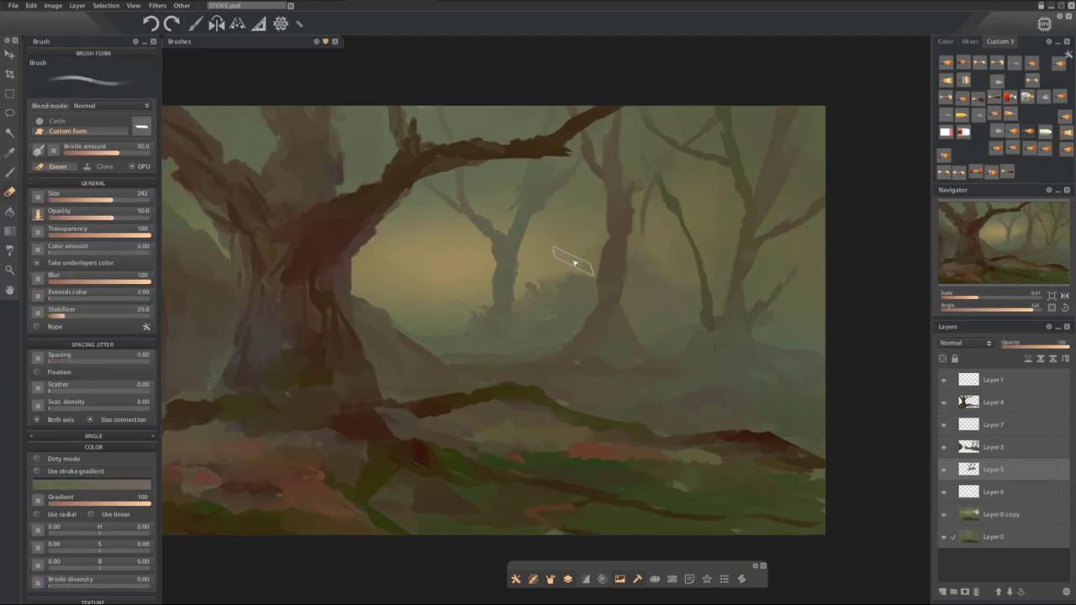
pyautogui.press('b')
# Pick a muted greyish blue and paint a hazy blue patch at the foot of the far-right trees on Layer 5.
pyautogui.scroll(-2, 623, 251)
pyautogui.scroll(3, 643, 250)
pyautogui.moveTo(673, 245); pyautogui.dragTo(591, 233)
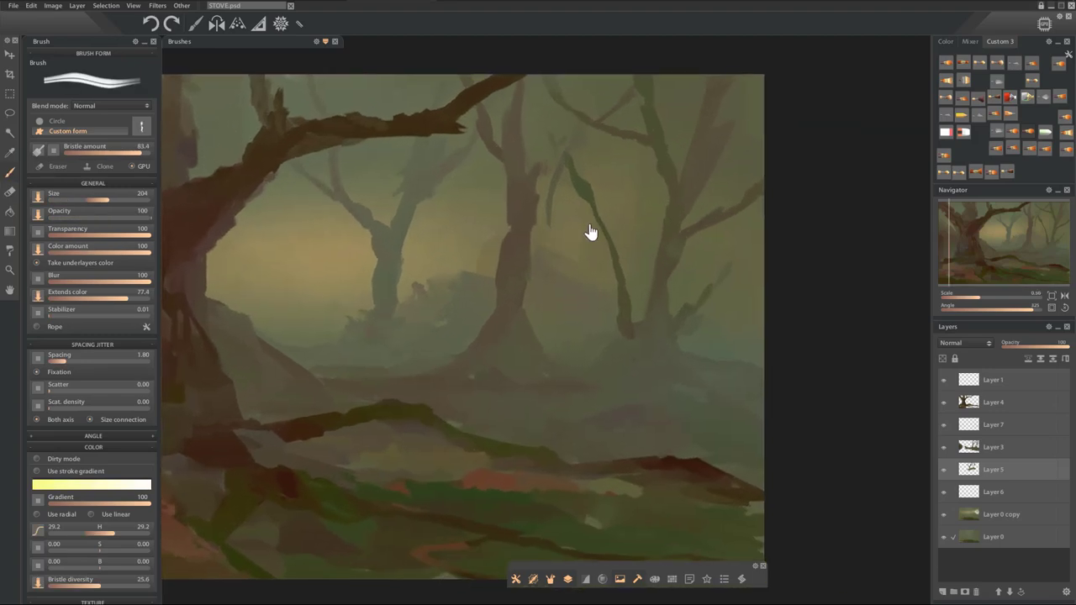
pyautogui.press('F1')
pyautogui.click(475, 99)
pyautogui.click(523, 132)
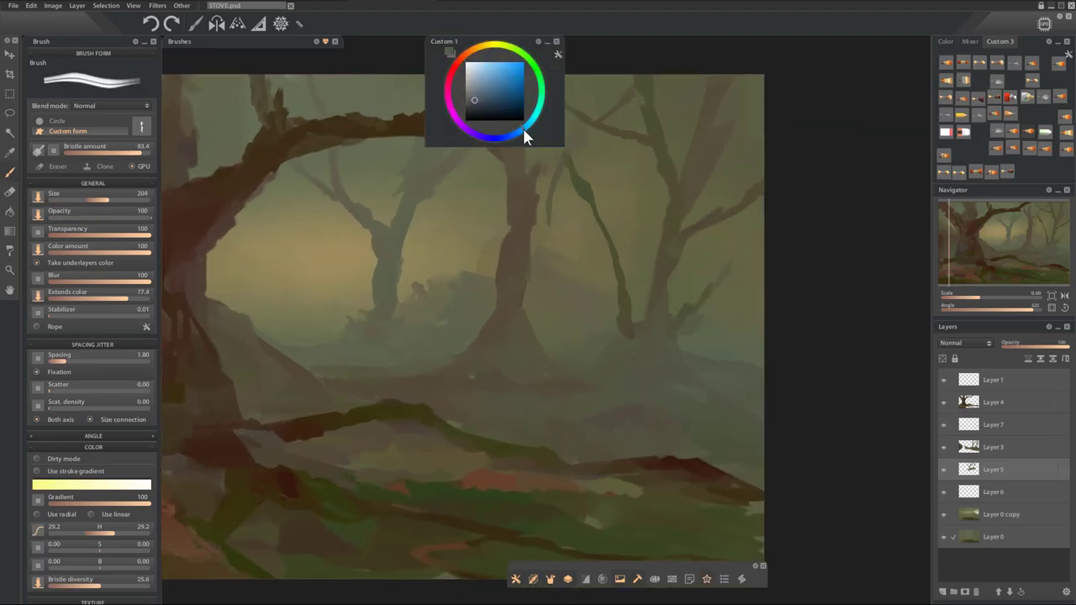
pyautogui.press(']')
pyautogui.moveTo(706, 345); pyautogui.dragTo(733, 340)
# Blend sampled muted greens over the blue patch and the fog between the right-hand trees at brush size 147.
pyautogui.press(']')
pyautogui.keyDown('alt'); pyautogui.click(733, 295); pyautogui.keyUp('alt')
pyautogui.keyDown('alt'); pyautogui.click(723, 294); pyautogui.keyUp('alt')
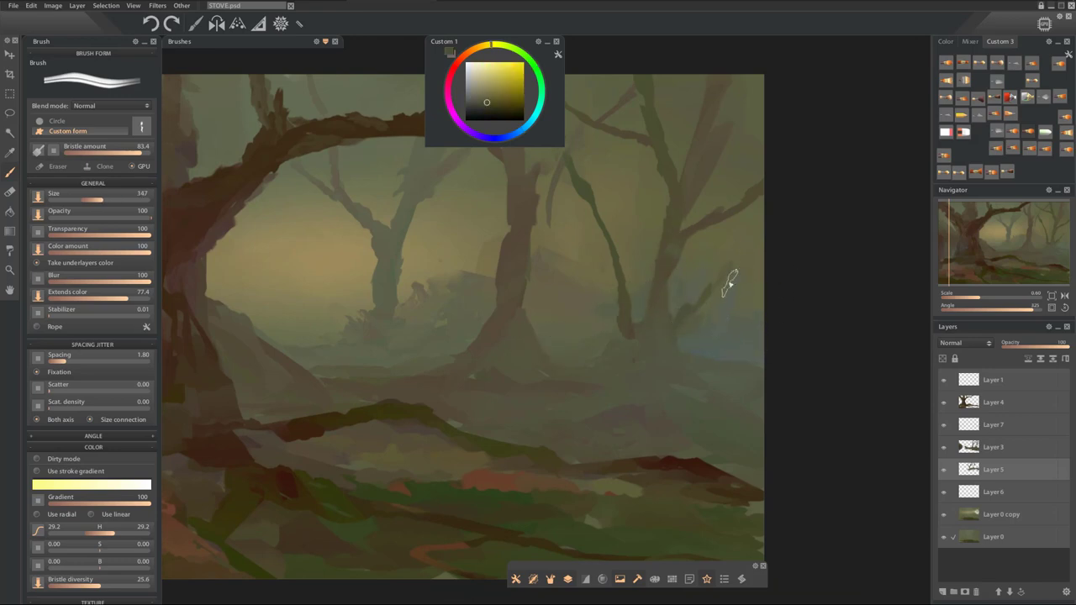
pyautogui.keyDown('alt'); pyautogui.click(712, 351); pyautogui.keyUp('alt')
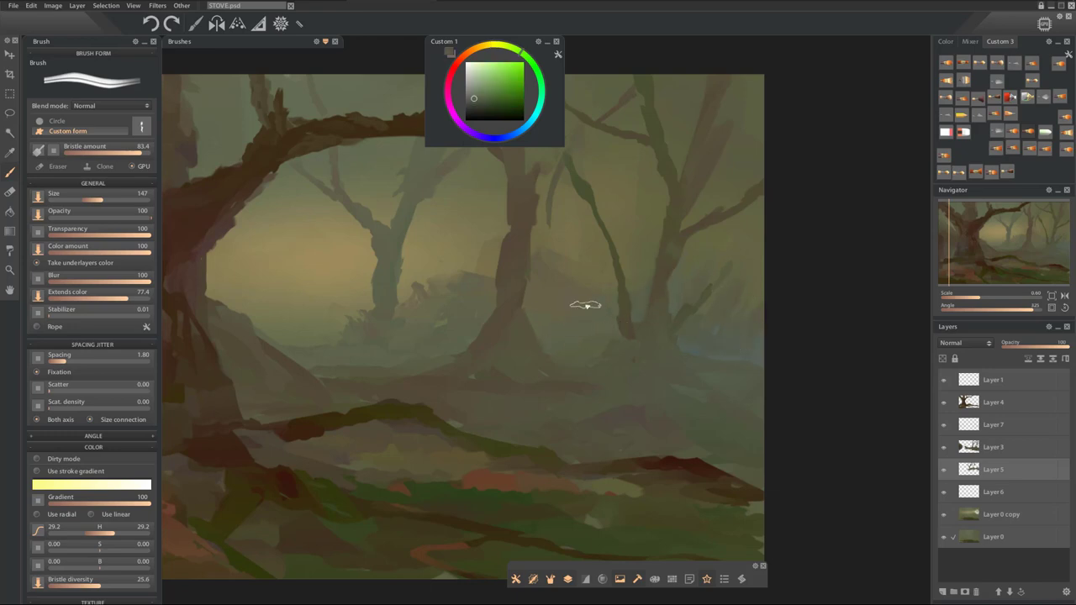
pyautogui.keyDown('alt'); pyautogui.click(586, 282); pyautogui.keyUp('alt')
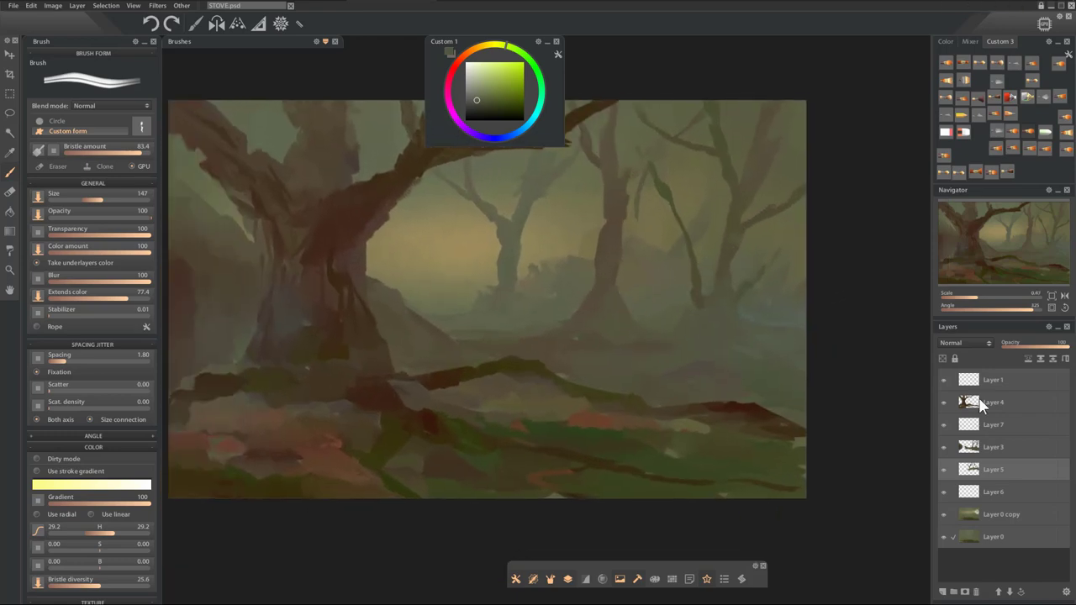
# Merge a copy of all visible layers into a new layer above Layer 1.
pyautogui.click(964, 404)
pyautogui.click(963, 382)
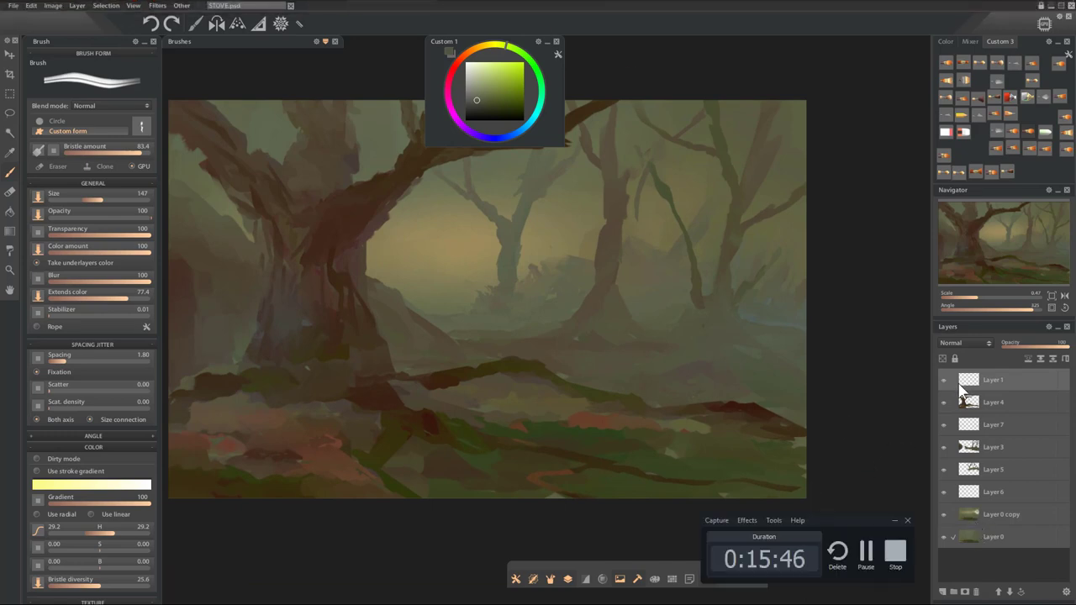
pyautogui.hotkey('ctrl', 'shift', 'alt', 'e')
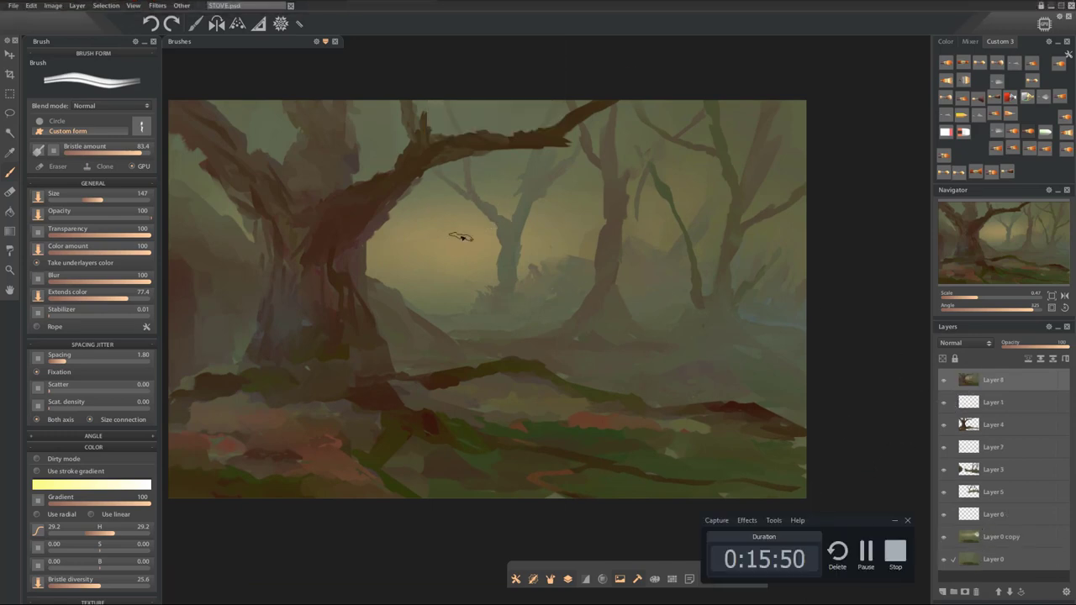
# Paint light and dark bark streaks along the large tree's overhanging branch on the merged layer.
pyautogui.press('Tab')
pyautogui.scroll(3, 431, 253)
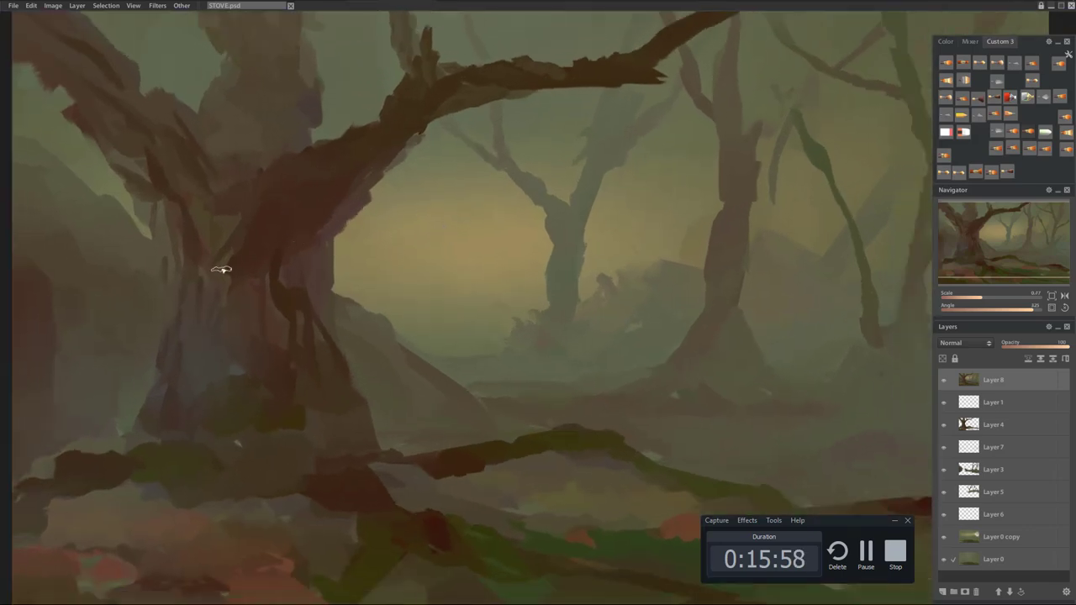
pyautogui.scroll(2, 278, 289)
pyautogui.moveTo(278, 289)
pyautogui.mouseDown()
pyautogui.moveTo(341, 280)
pyautogui.moveTo(281, 393)
pyautogui.mouseUp()
pyautogui.moveTo(403, 266)
pyautogui.mouseDown()
pyautogui.moveTo(444, 191)
pyautogui.moveTo(453, 193)
pyautogui.mouseUp()
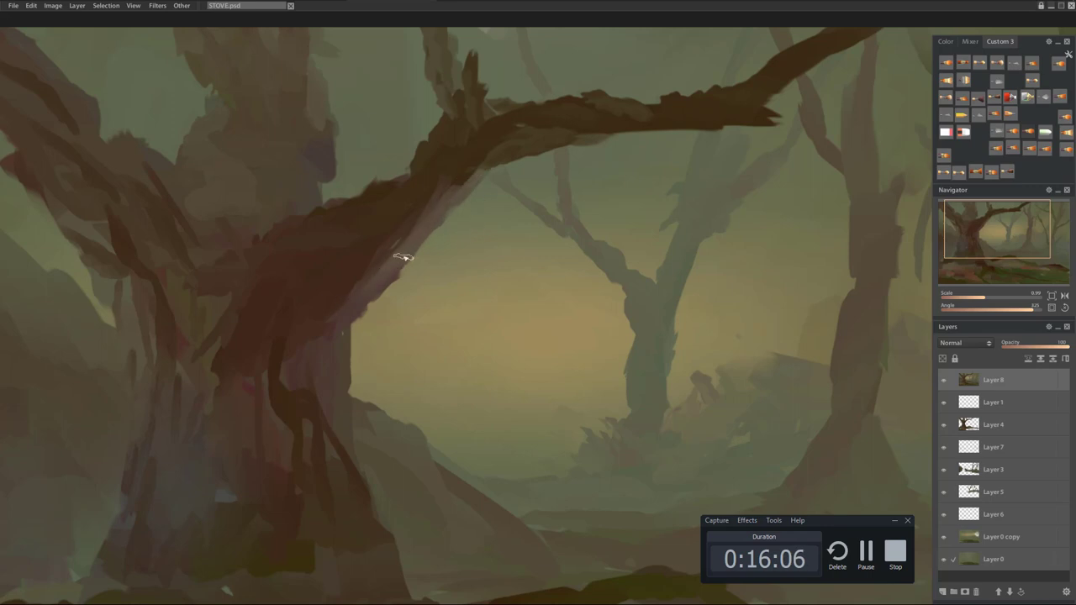
pyautogui.moveTo(403, 228)
pyautogui.mouseDown()
pyautogui.moveTo(297, 311)
pyautogui.moveTo(363, 235)
pyautogui.moveTo(376, 246)
pyautogui.moveTo(391, 197)
pyautogui.moveTo(427, 207)
pyautogui.moveTo(551, 140)
pyautogui.moveTo(540, 120)
pyautogui.moveTo(522, 148)
pyautogui.moveTo(631, 136)
pyautogui.moveTo(701, 112)
pyautogui.mouseUp()
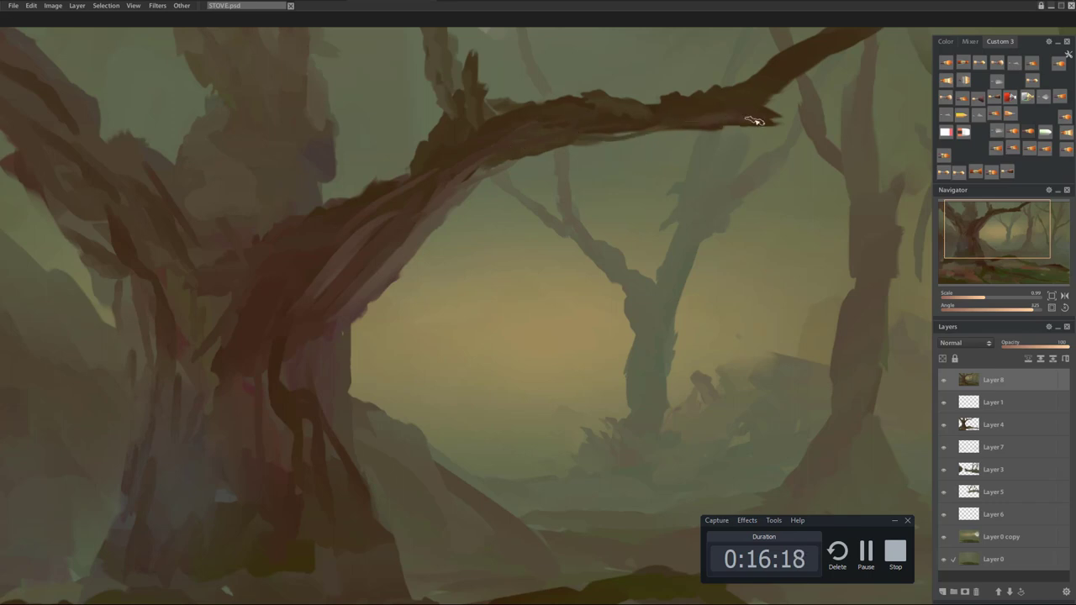
pyautogui.moveTo(636, 101); pyautogui.dragTo(689, 95)
pyautogui.moveTo(769, 91); pyautogui.dragTo(655, 196)
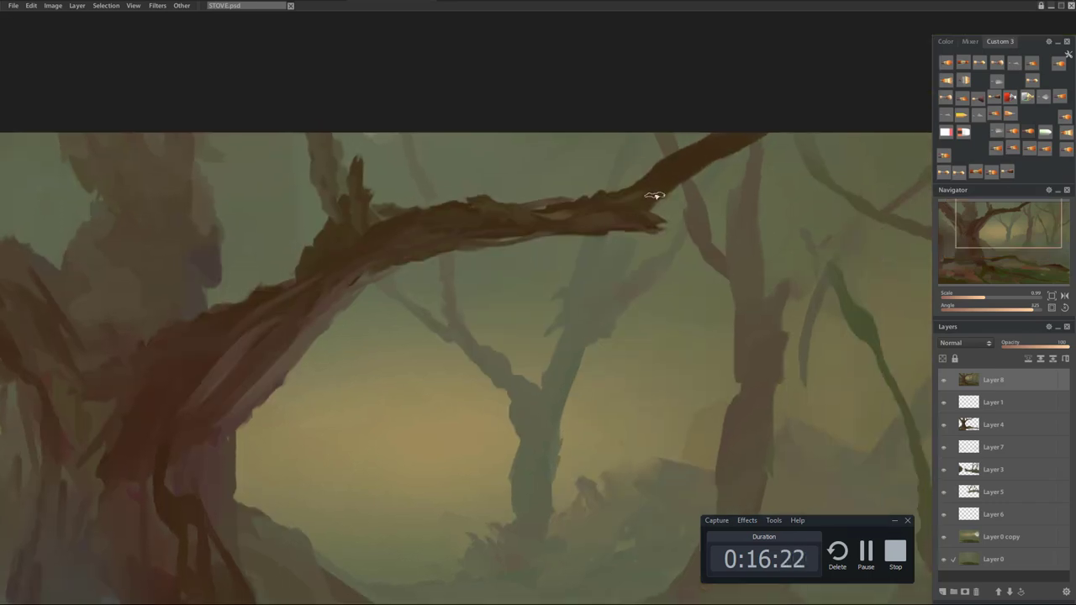
# Continue the flowing bark streaks from the branch bend down the large tree's trunk to its base.
pyautogui.scroll(-9, 614, 241)
pyautogui.scroll(7, 538, 302)
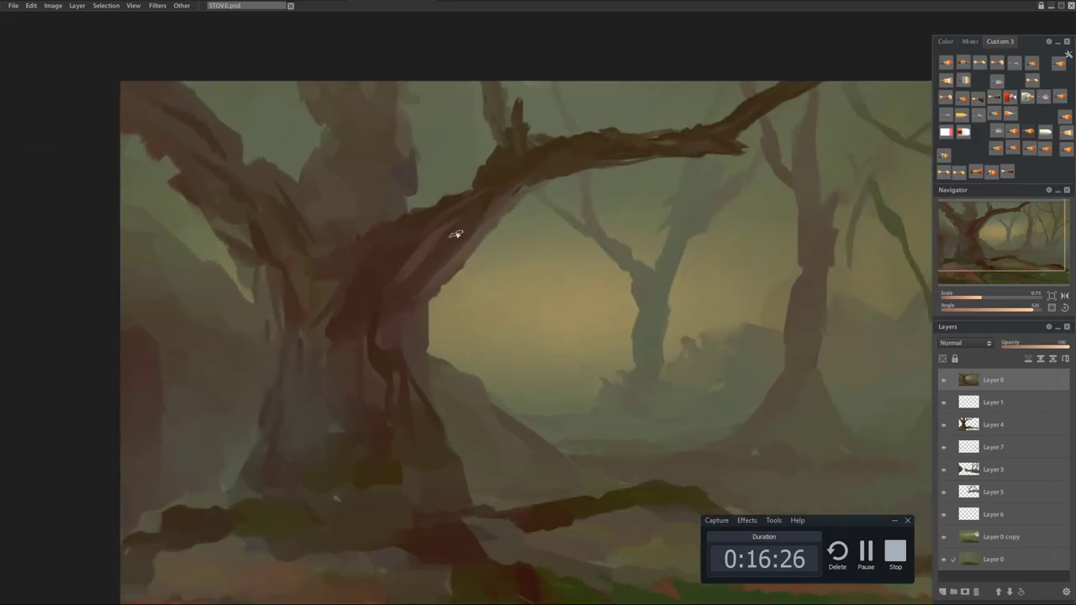
pyautogui.moveTo(486, 218); pyautogui.dragTo(439, 287)
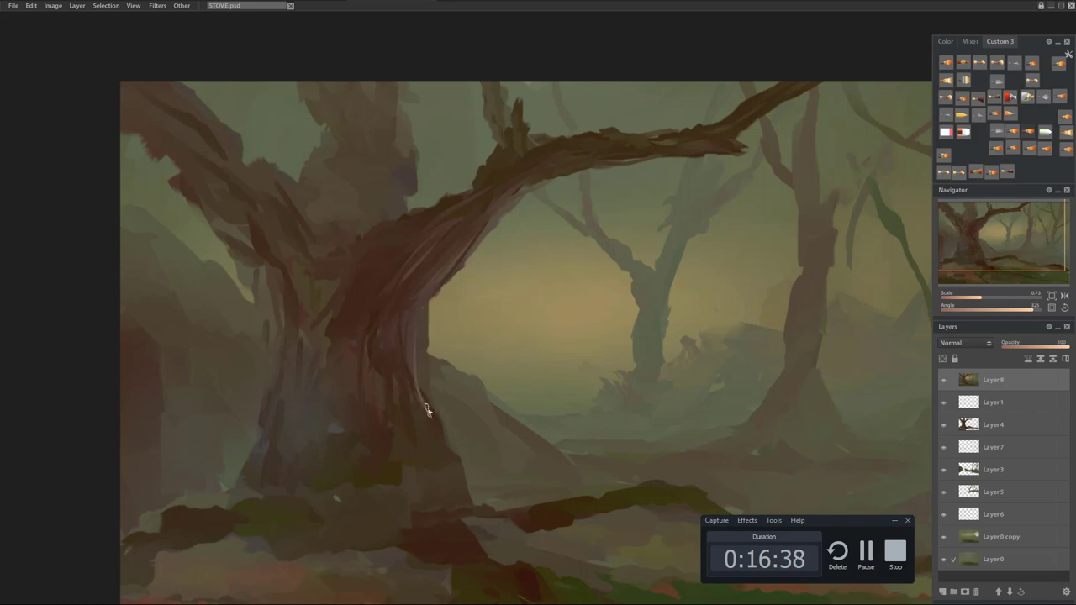
pyautogui.moveTo(421, 367)
pyautogui.mouseDown()
pyautogui.moveTo(429, 407)
pyautogui.moveTo(438, 324)
pyautogui.mouseUp()
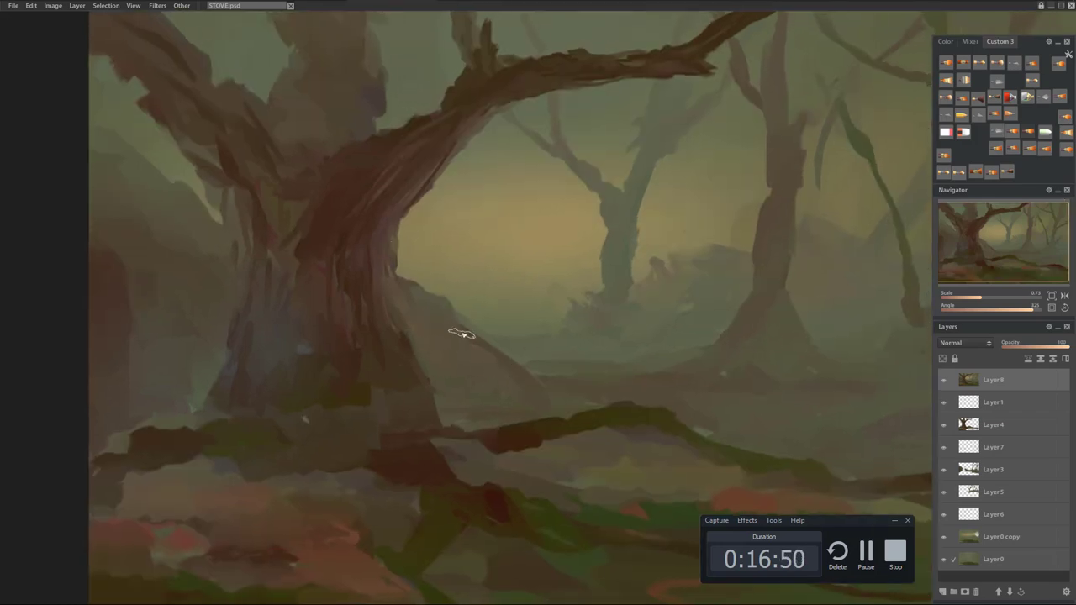
# Paint ragged leafy bushes along the misty slope just beside the large tree's base.
pyautogui.moveTo(492, 353); pyautogui.dragTo(521, 379)
pyautogui.moveTo(505, 305); pyautogui.dragTo(401, 299)
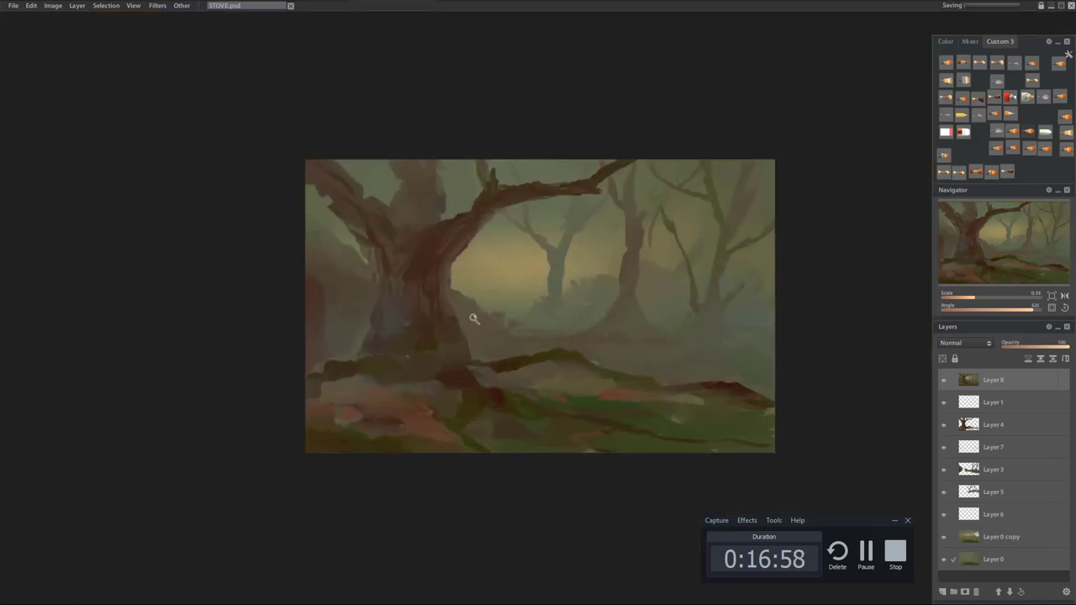
pyautogui.moveTo(506, 312); pyautogui.dragTo(536, 313)
pyautogui.moveTo(536, 314); pyautogui.dragTo(462, 288)
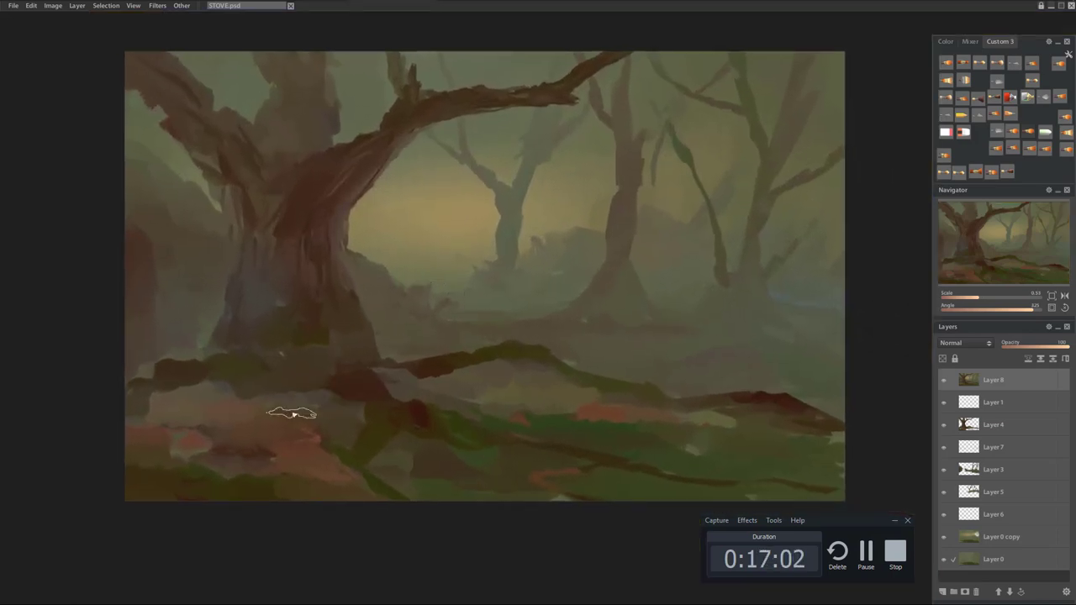
# Paint a dark root from the large tree's base and layer green and brown streaks over the mossy ground in the foreground's far corner.
pyautogui.press('Tab')
pyautogui.press('Tab')
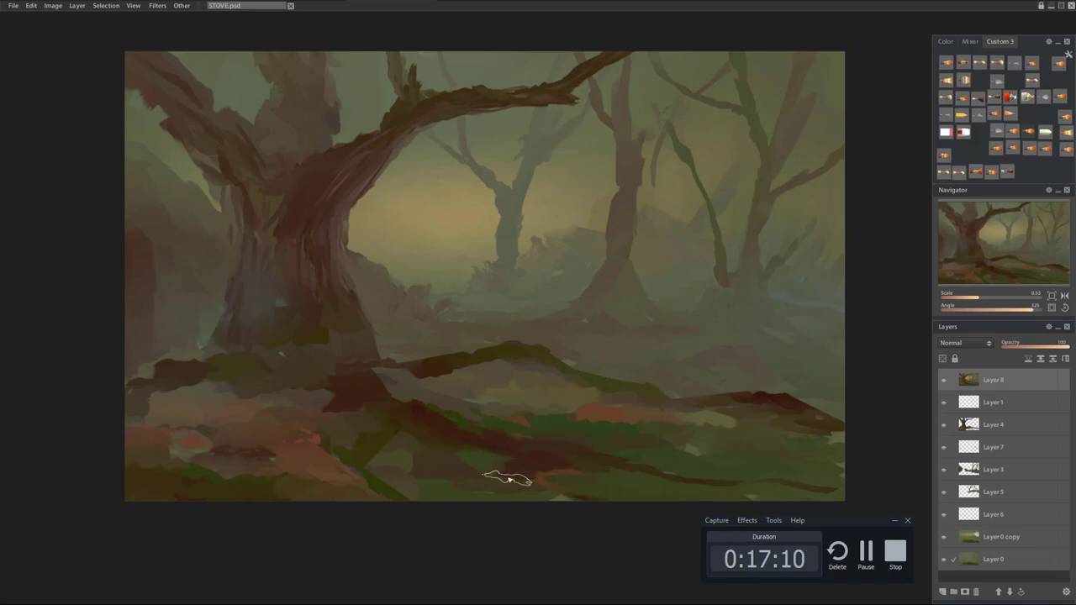
pyautogui.moveTo(575, 352)
pyautogui.mouseDown()
pyautogui.moveTo(569, 252)
pyautogui.moveTo(636, 210)
pyautogui.moveTo(538, 193)
pyautogui.mouseUp()
pyautogui.moveTo(525, 316); pyautogui.dragTo(504, 384)
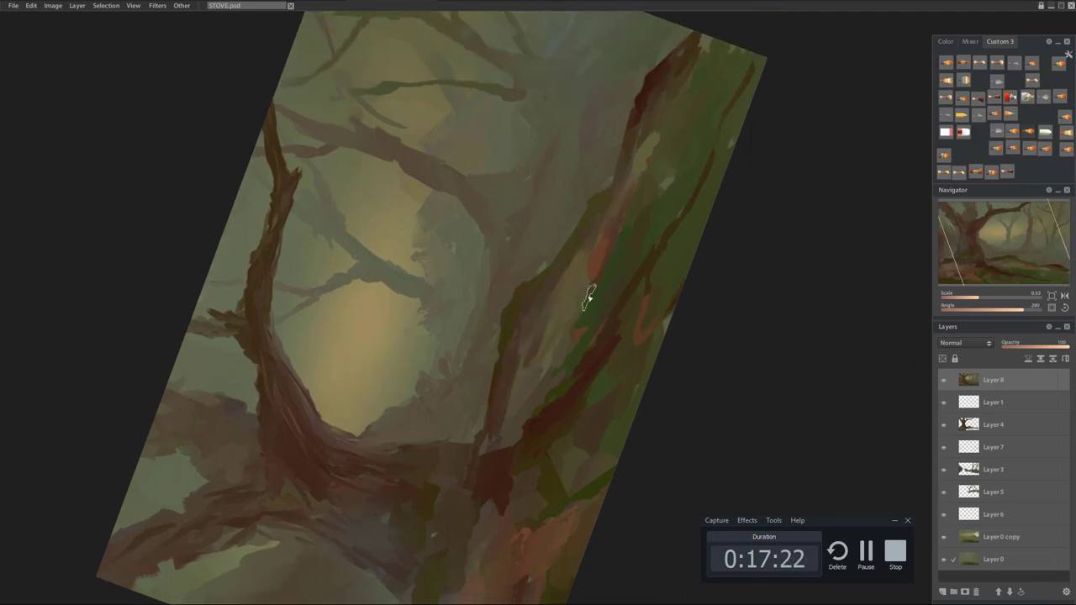
pyautogui.moveTo(639, 163)
pyautogui.mouseDown()
pyautogui.moveTo(588, 180)
pyautogui.moveTo(591, 230)
pyautogui.moveTo(619, 207)
pyautogui.moveTo(615, 274)
pyautogui.mouseUp()
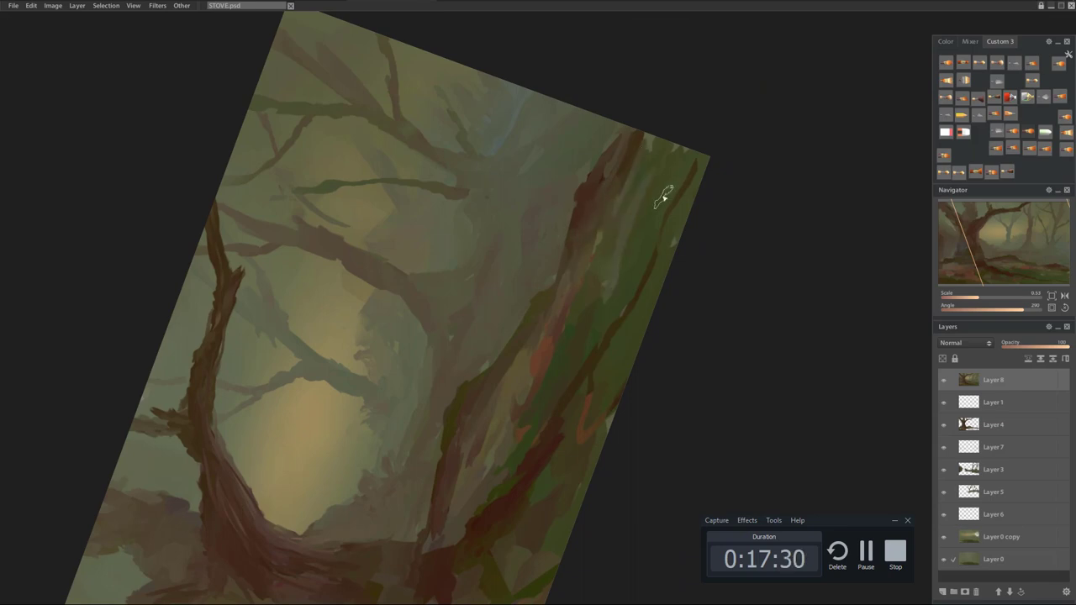
pyautogui.moveTo(635, 229); pyautogui.dragTo(609, 264)
pyautogui.moveTo(632, 205)
pyautogui.mouseDown()
pyautogui.moveTo(591, 305)
pyautogui.moveTo(593, 330)
pyautogui.mouseUp()
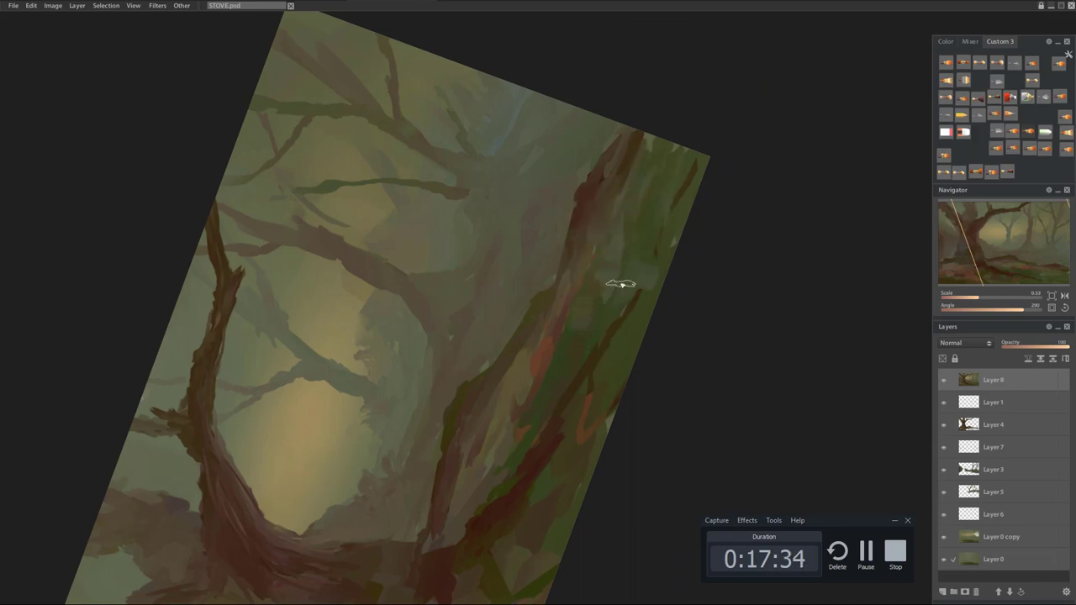
pyautogui.moveTo(681, 222); pyautogui.dragTo(597, 362)
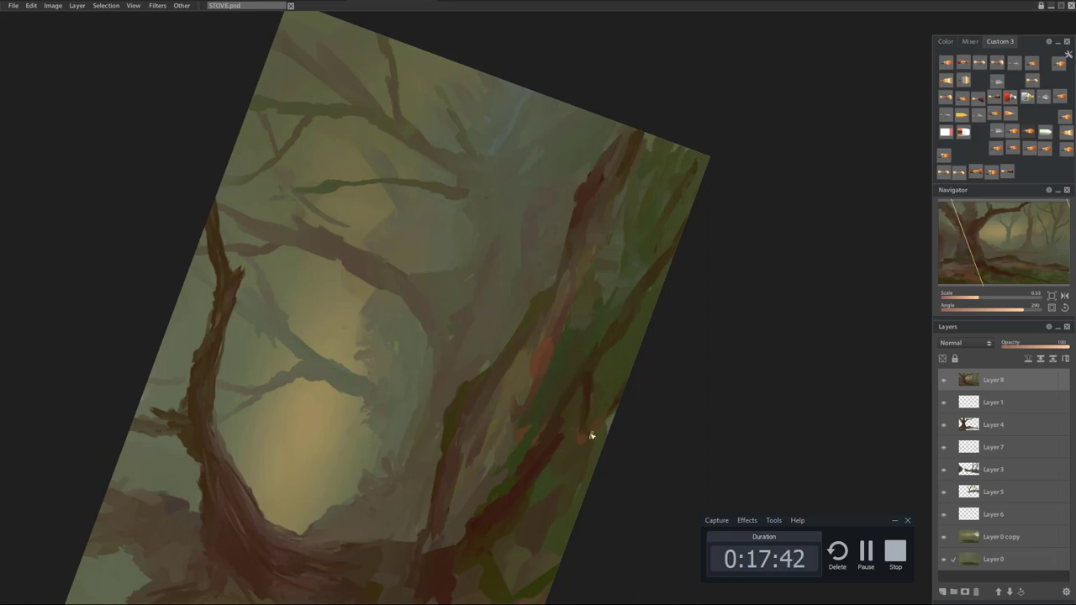
# Extend the dark root with a fork across the foreground moss and streak the ground around it with green and brown.
pyautogui.moveTo(596, 427); pyautogui.dragTo(586, 312)
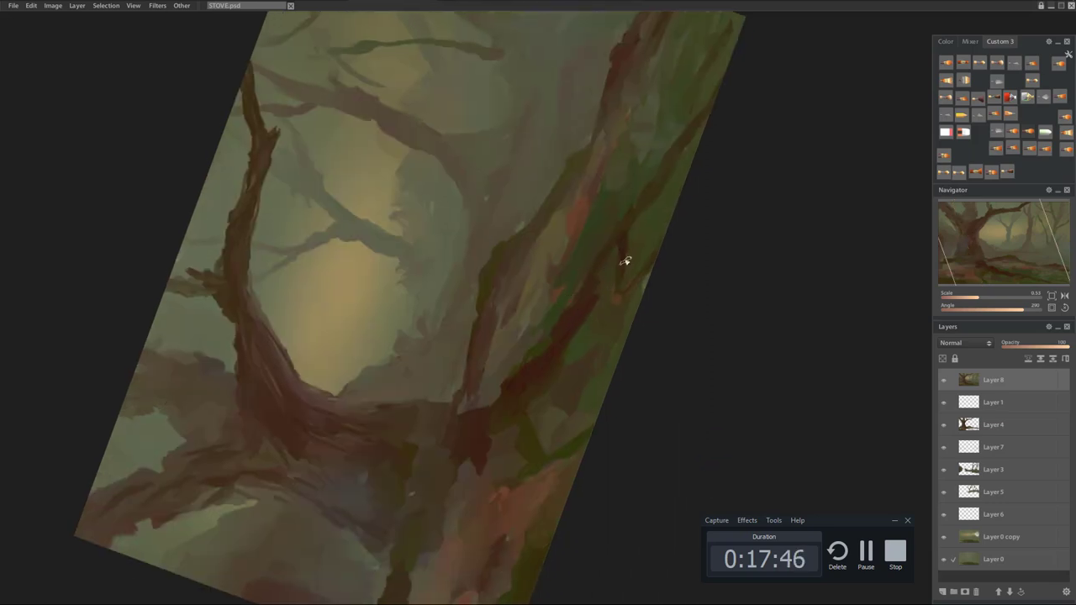
pyautogui.moveTo(658, 164); pyautogui.dragTo(549, 347)
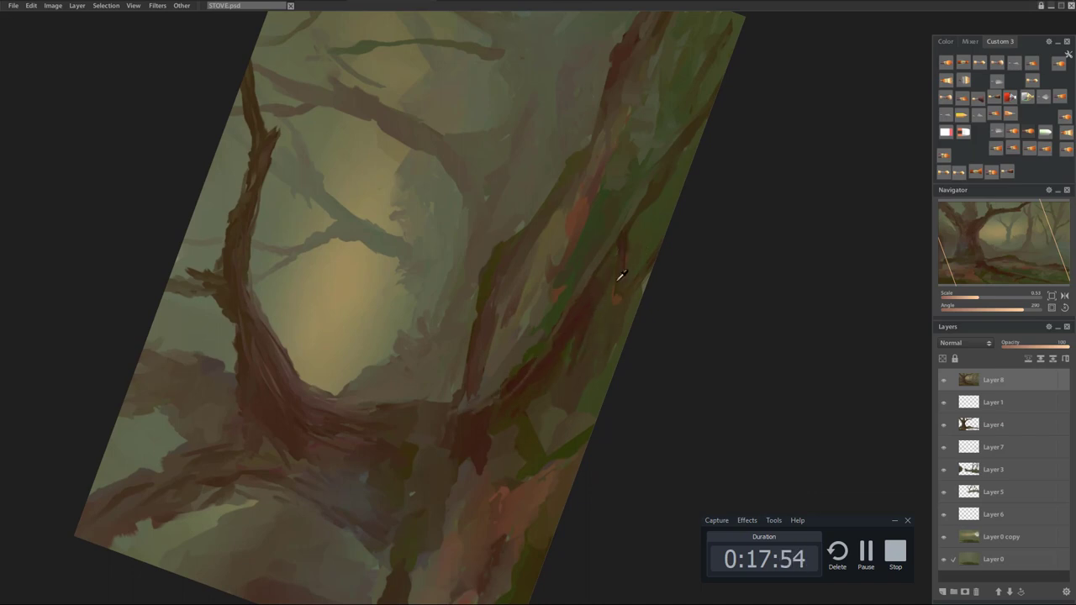
pyautogui.press('Tab')
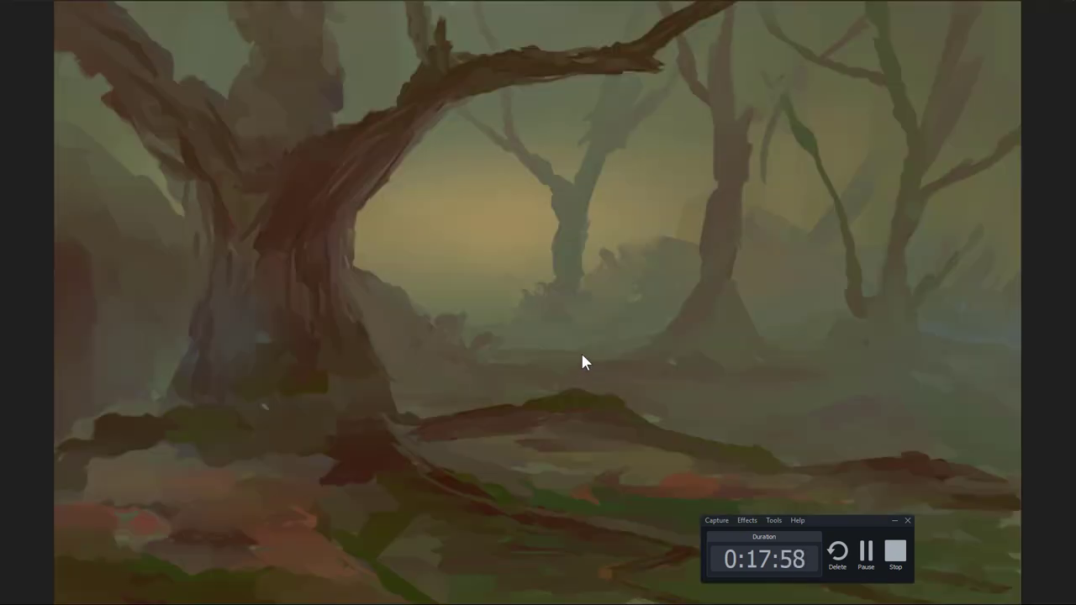
pyautogui.press('Tab')
# Mute the orange patches on the mossy ground and blend the large trunk's base into the soil with a flat brush.
pyautogui.moveTo(525, 350); pyautogui.dragTo(506, 338)
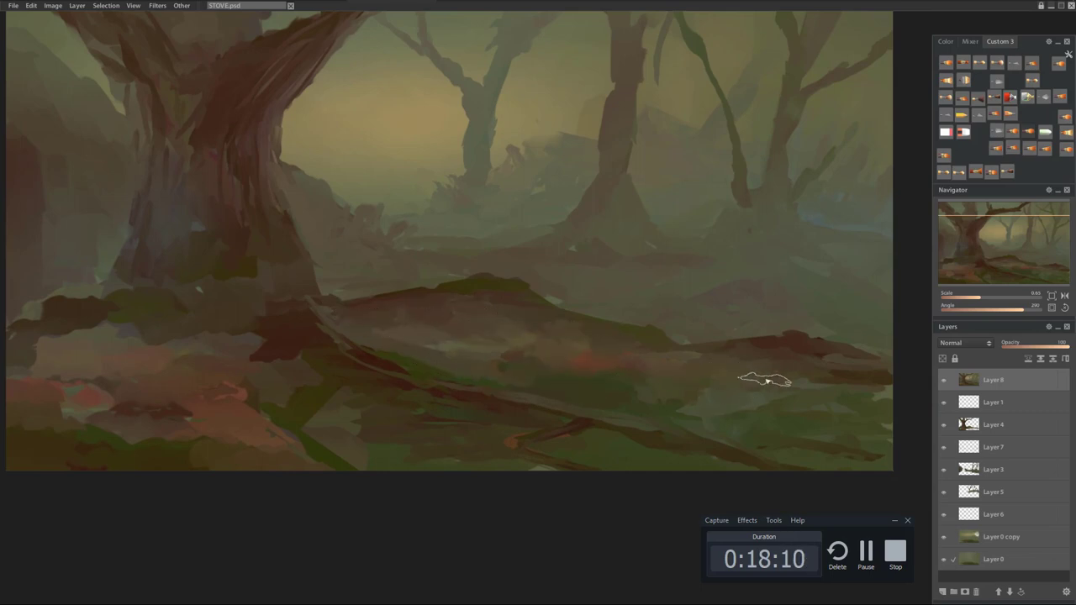
pyautogui.moveTo(564, 256)
pyautogui.mouseDown()
pyautogui.moveTo(547, 264)
pyautogui.moveTo(538, 329)
pyautogui.mouseUp()
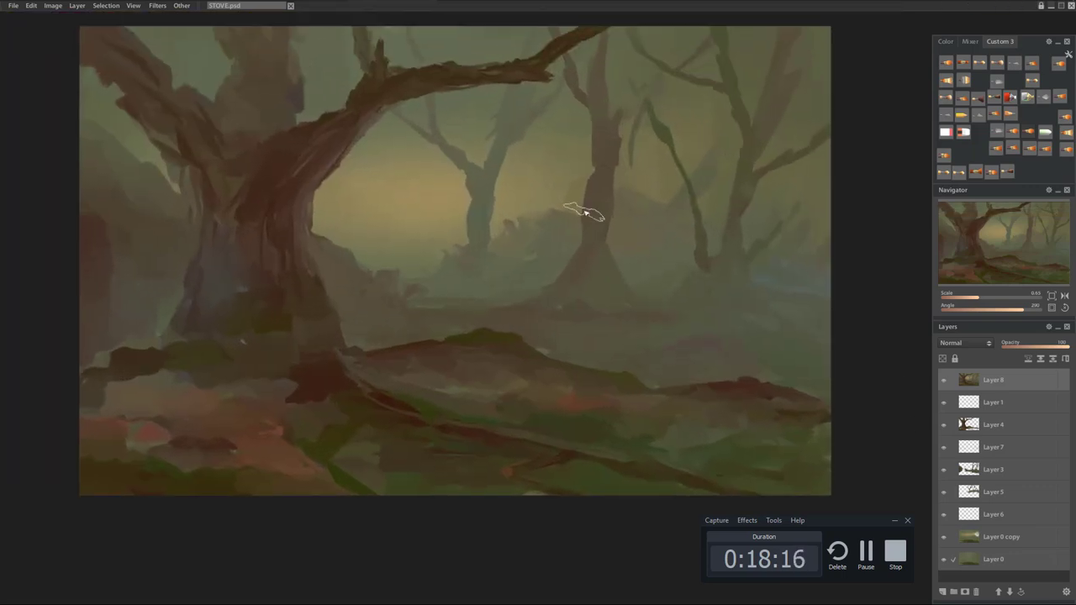
pyautogui.click(1008, 172)
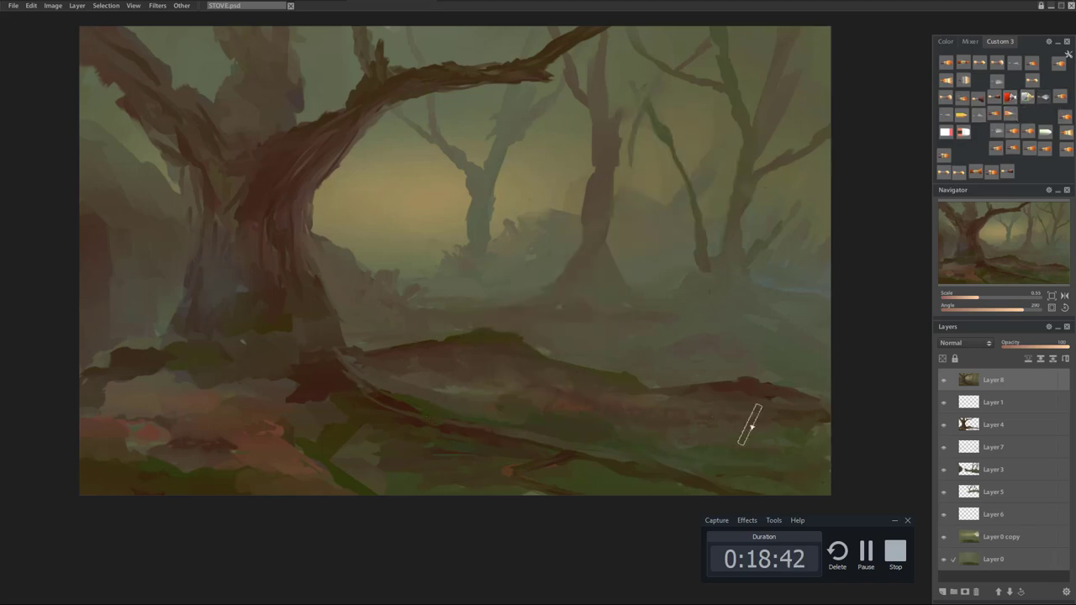
pyautogui.moveTo(110, 468)
pyautogui.mouseDown()
pyautogui.moveTo(243, 465)
pyautogui.moveTo(157, 450)
pyautogui.moveTo(160, 407)
pyautogui.moveTo(216, 382)
pyautogui.moveTo(80, 334)
pyautogui.moveTo(125, 383)
pyautogui.moveTo(116, 444)
pyautogui.moveTo(248, 415)
pyautogui.moveTo(106, 446)
pyautogui.moveTo(376, 420)
pyautogui.moveTo(337, 372)
pyautogui.moveTo(204, 320)
pyautogui.moveTo(235, 317)
pyautogui.moveTo(260, 352)
pyautogui.moveTo(279, 334)
pyautogui.moveTo(332, 363)
pyautogui.moveTo(288, 384)
pyautogui.moveTo(269, 236)
pyautogui.moveTo(304, 351)
pyautogui.moveTo(213, 258)
pyautogui.moveTo(219, 248)
pyautogui.moveTo(234, 288)
pyautogui.moveTo(232, 212)
pyautogui.moveTo(246, 224)
pyautogui.moveTo(261, 193)
pyautogui.mouseUp()
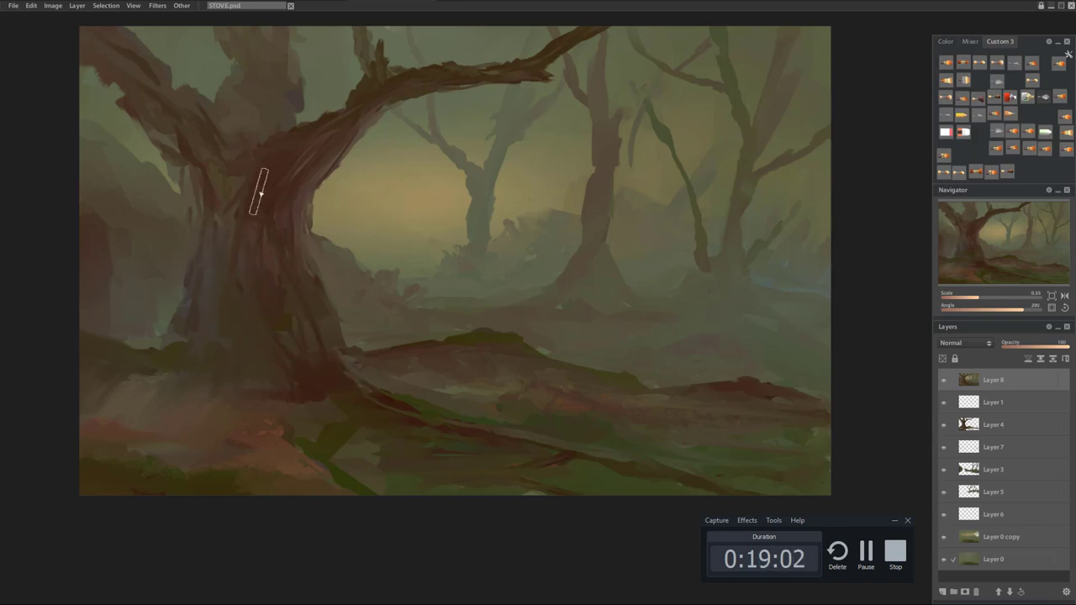
pyautogui.click(1060, 98)
pyautogui.moveTo(349, 129); pyautogui.dragTo(353, 168)
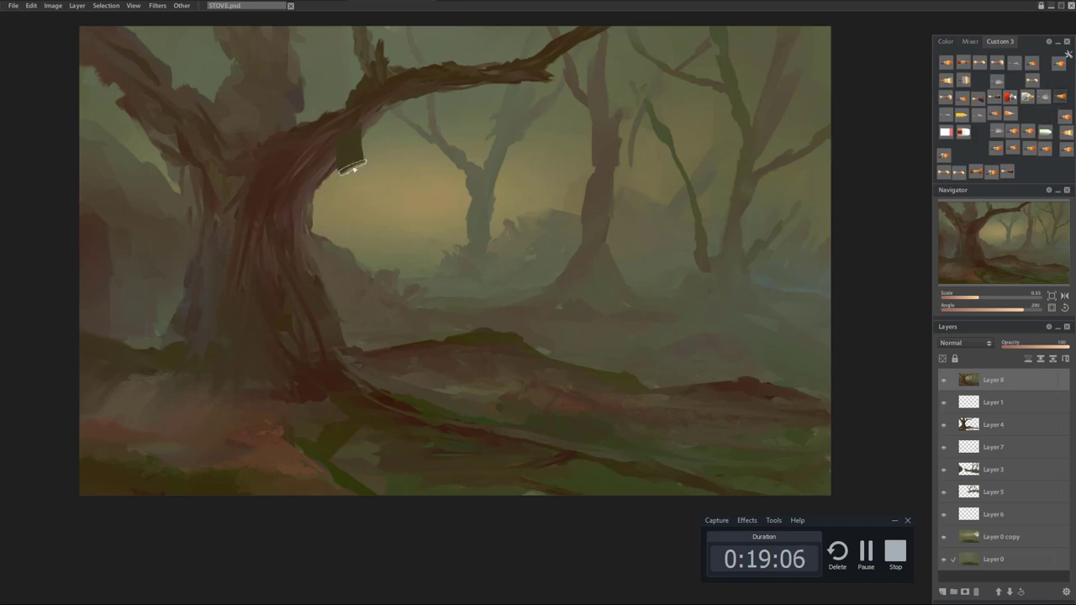
pyautogui.hotkey('ctrl', 'z')
# Dab pale speckled bark texture with textured brushes along the lit edge of the large tree's lower trunk.
pyautogui.click(1000, 133)
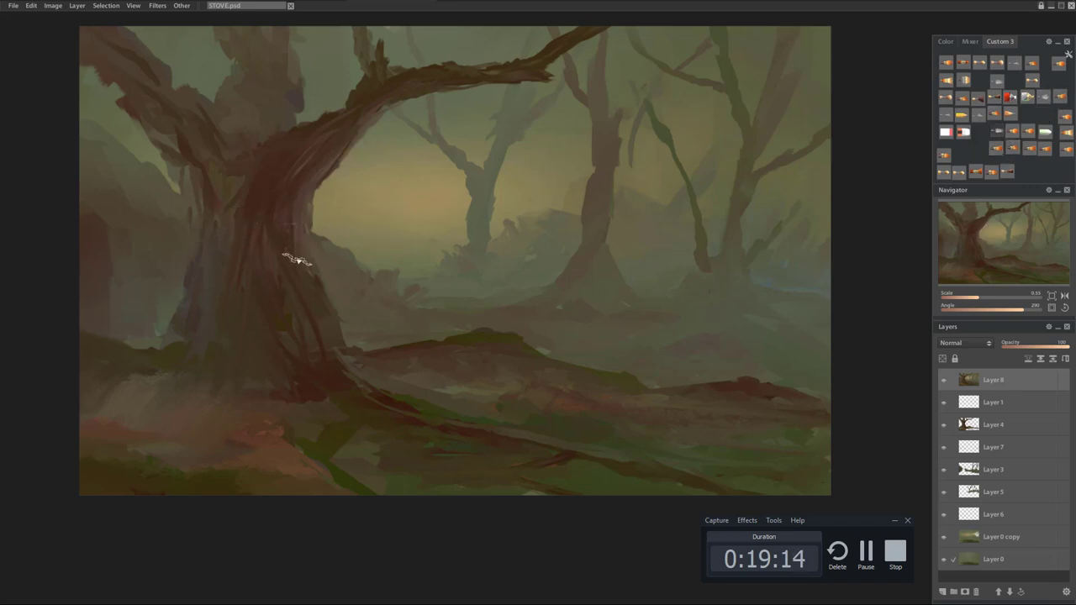
pyautogui.moveTo(309, 319); pyautogui.dragTo(276, 342)
pyautogui.click(1008, 126)
pyautogui.moveTo(290, 282); pyautogui.dragTo(337, 329)
pyautogui.moveTo(315, 277)
pyautogui.mouseDown()
pyautogui.moveTo(308, 240)
pyautogui.moveTo(284, 260)
pyautogui.moveTo(293, 294)
pyautogui.moveTo(341, 335)
pyautogui.mouseUp()
# Paint fine pale pinkish bark streaks along the trunk's lit side, from the branch bend down to the flared root.
pyautogui.click(1027, 132)
pyautogui.press('[')
pyautogui.moveTo(325, 177); pyautogui.dragTo(382, 118)
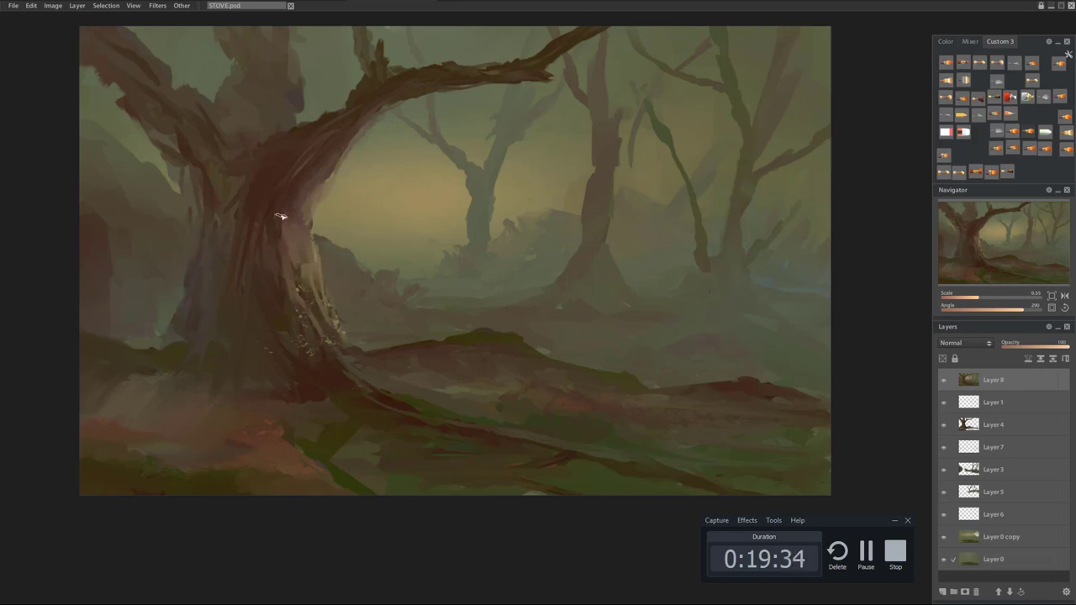
pyautogui.moveTo(293, 251)
pyautogui.mouseDown()
pyautogui.moveTo(280, 308)
pyautogui.moveTo(301, 356)
pyautogui.mouseUp()
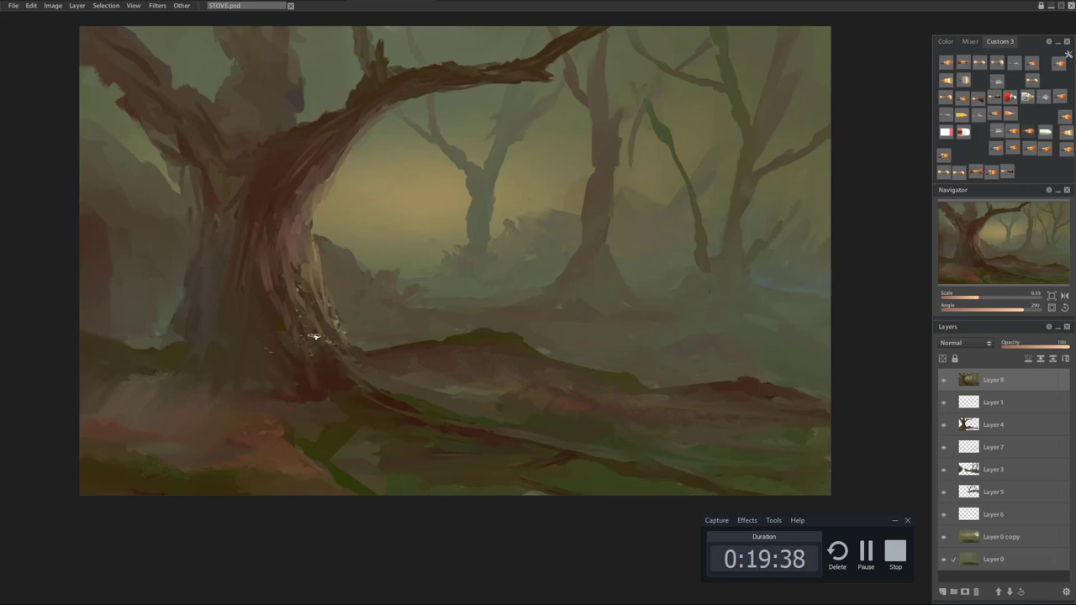
pyautogui.moveTo(410, 245); pyautogui.dragTo(361, 286)
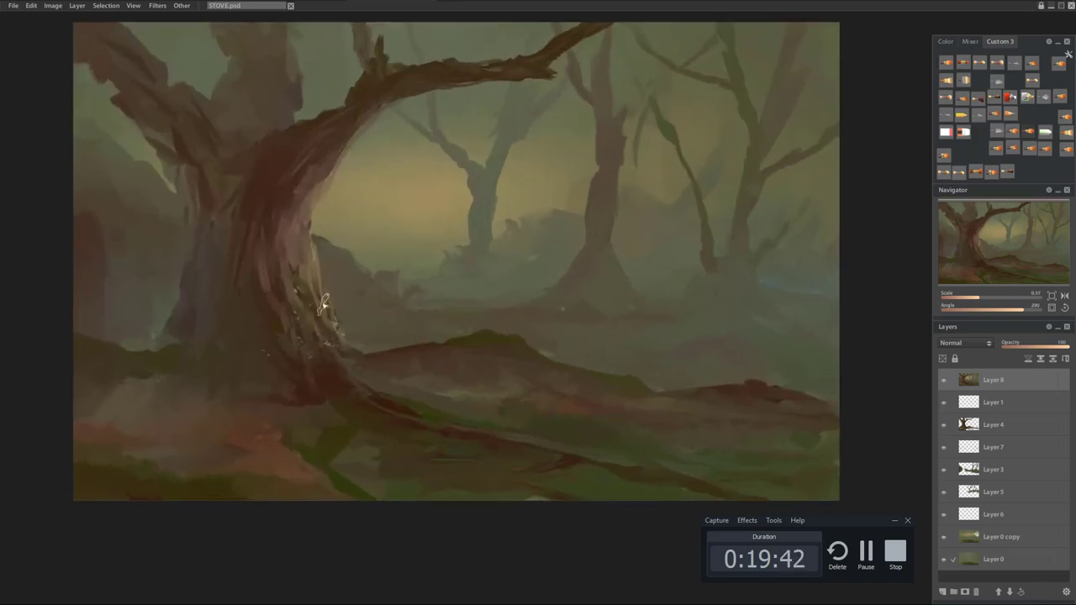
pyautogui.moveTo(332, 360); pyautogui.dragTo(369, 374)
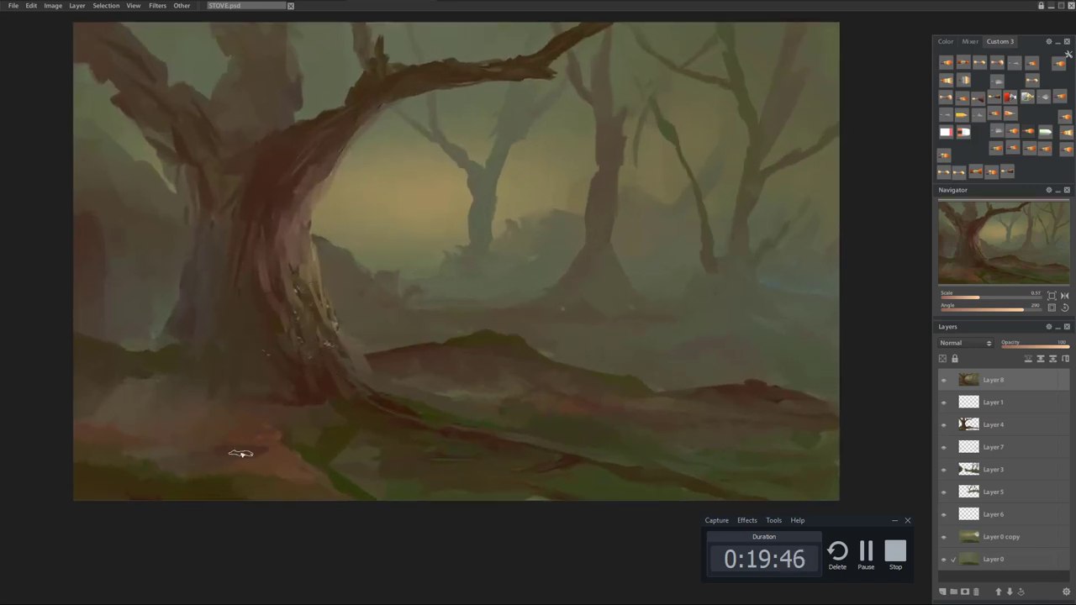
# Paint brown roots at the large tree's base and dark reddish-brown strokes over the ground in front of it.
pyautogui.moveTo(241, 454)
pyautogui.mouseDown()
pyautogui.moveTo(91, 451)
pyautogui.moveTo(114, 419)
pyautogui.moveTo(149, 425)
pyautogui.moveTo(100, 467)
pyautogui.moveTo(258, 474)
pyautogui.moveTo(357, 458)
pyautogui.moveTo(321, 483)
pyautogui.moveTo(346, 435)
pyautogui.moveTo(304, 434)
pyautogui.moveTo(300, 451)
pyautogui.moveTo(203, 429)
pyautogui.moveTo(88, 426)
pyautogui.moveTo(191, 437)
pyautogui.moveTo(281, 420)
pyautogui.moveTo(306, 455)
pyautogui.moveTo(325, 450)
pyautogui.moveTo(408, 474)
pyautogui.moveTo(332, 469)
pyautogui.moveTo(509, 484)
pyautogui.moveTo(383, 440)
pyautogui.mouseUp()
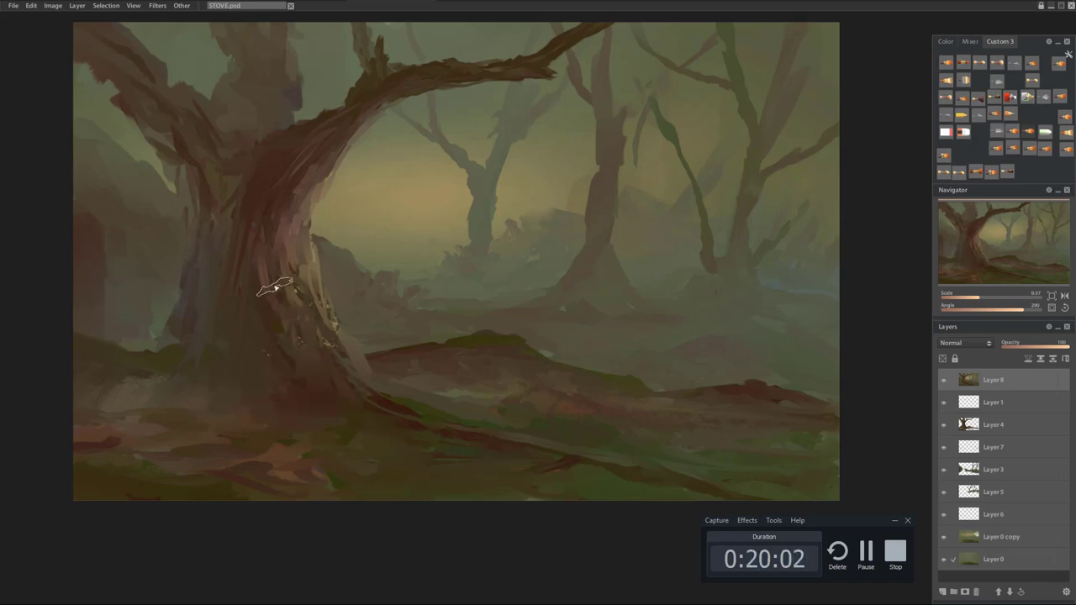
pyautogui.press('F1')
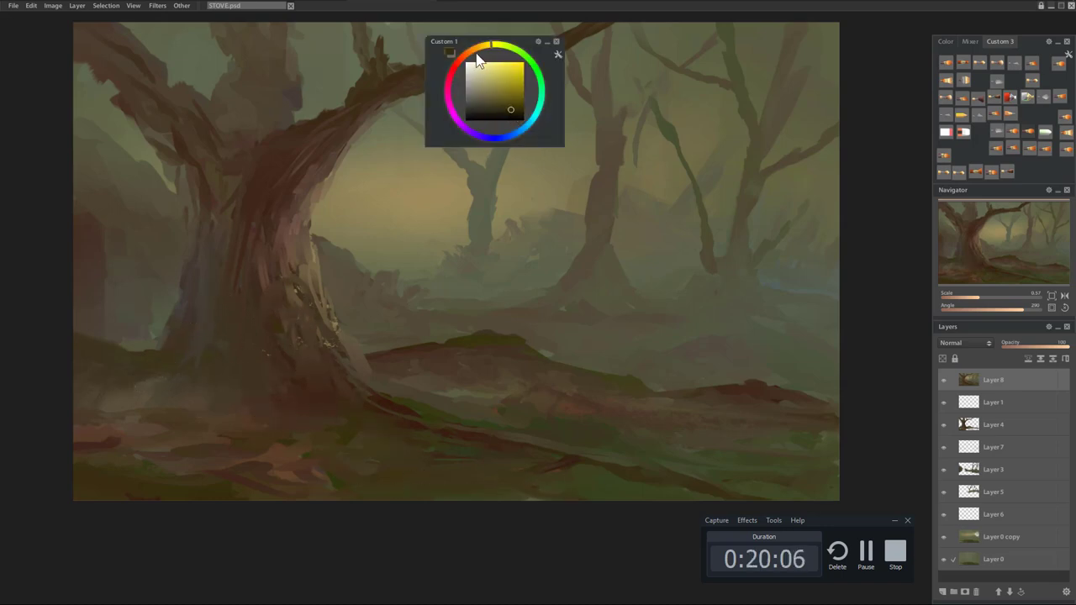
pyautogui.click(470, 50)
pyautogui.moveTo(137, 404)
pyautogui.mouseDown()
pyautogui.moveTo(109, 385)
pyautogui.moveTo(178, 380)
pyautogui.mouseUp()
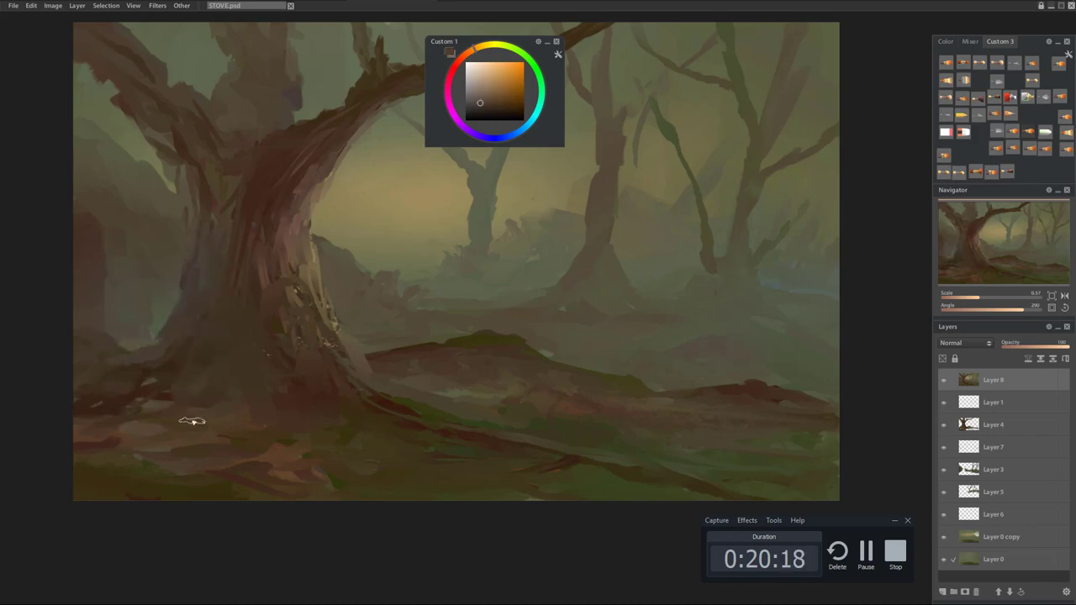
pyautogui.keyDown('alt'); pyautogui.click(152, 395); pyautogui.keyUp('alt')
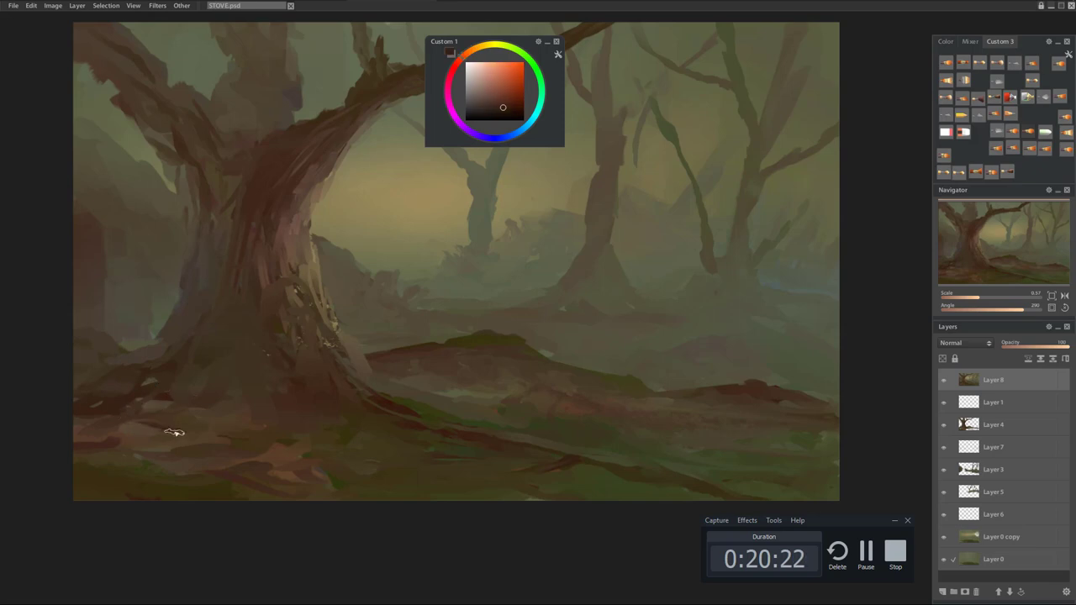
pyautogui.moveTo(174, 432); pyautogui.dragTo(356, 449)
pyautogui.moveTo(275, 466); pyautogui.dragTo(322, 461)
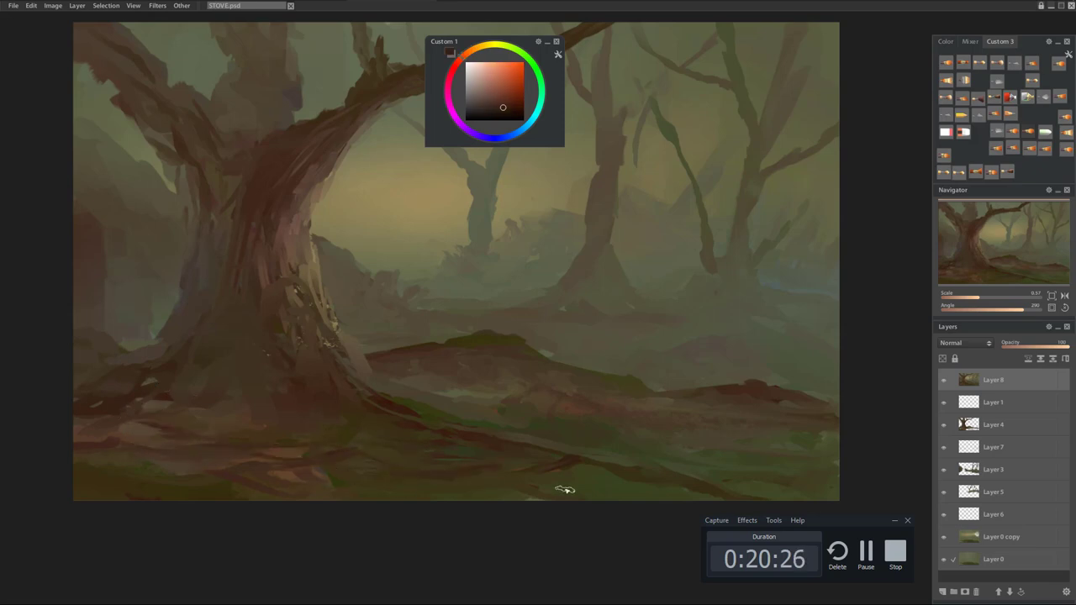
# Paint muted grey-blue highlights along the top of the mossy ridge and the ground behind the foreground roots.
pyautogui.moveTo(676, 310); pyautogui.dragTo(504, 341)
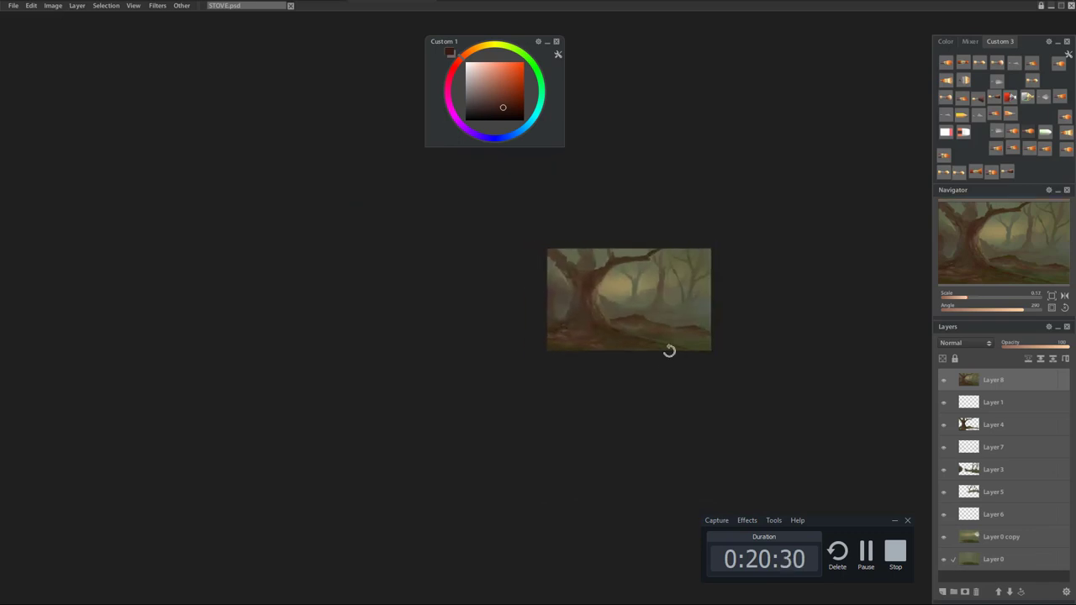
pyautogui.moveTo(669, 350); pyautogui.dragTo(648, 204)
pyautogui.scroll(4, 535, 378)
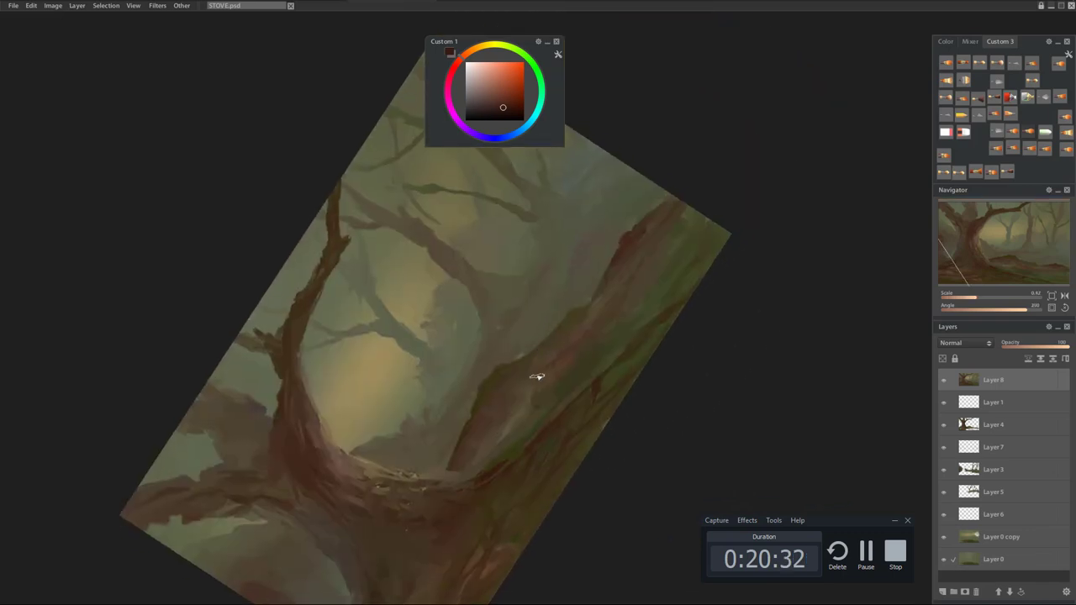
pyautogui.keyDown('alt'); pyautogui.click(588, 165); pyautogui.keyUp('alt')
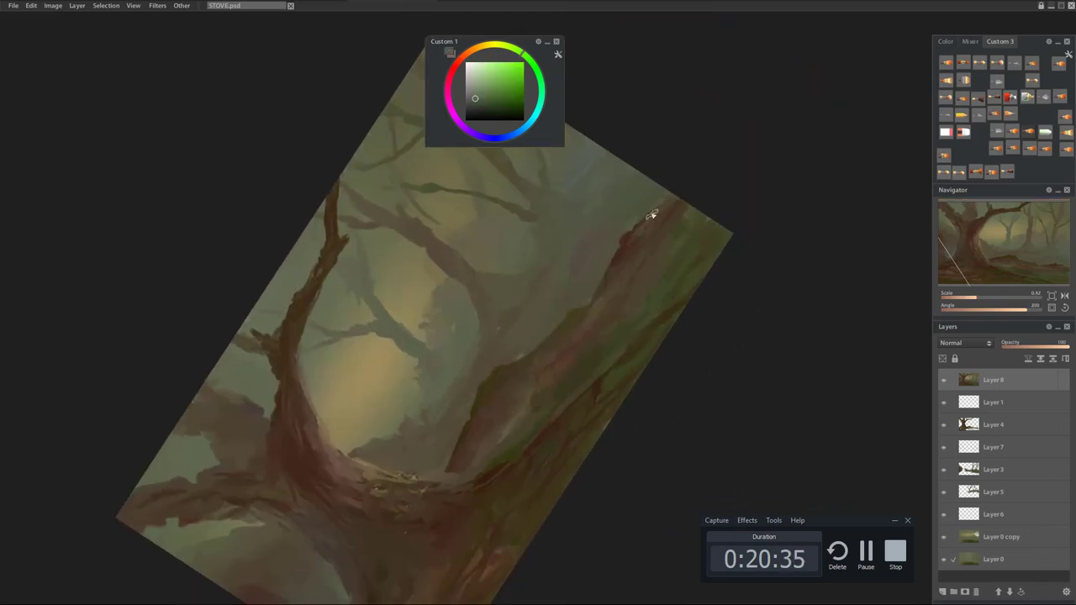
pyautogui.click(522, 129)
pyautogui.moveTo(629, 249); pyautogui.dragTo(604, 288)
pyautogui.moveTo(687, 220); pyautogui.dragTo(675, 238)
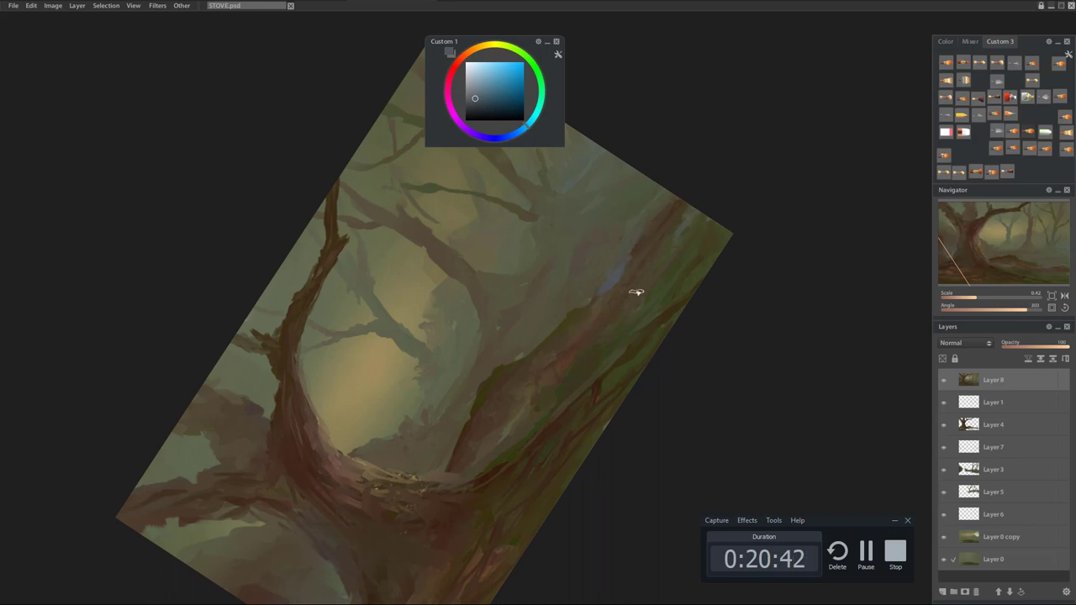
pyautogui.moveTo(614, 273)
pyautogui.mouseDown()
pyautogui.moveTo(560, 327)
pyautogui.moveTo(579, 277)
pyautogui.moveTo(582, 317)
pyautogui.moveTo(503, 374)
pyautogui.moveTo(646, 252)
pyautogui.moveTo(622, 289)
pyautogui.mouseUp()
pyautogui.moveTo(704, 232)
pyautogui.mouseDown()
pyautogui.moveTo(659, 292)
pyautogui.moveTo(718, 246)
pyautogui.mouseUp()
pyautogui.moveTo(664, 213); pyautogui.dragTo(620, 295)
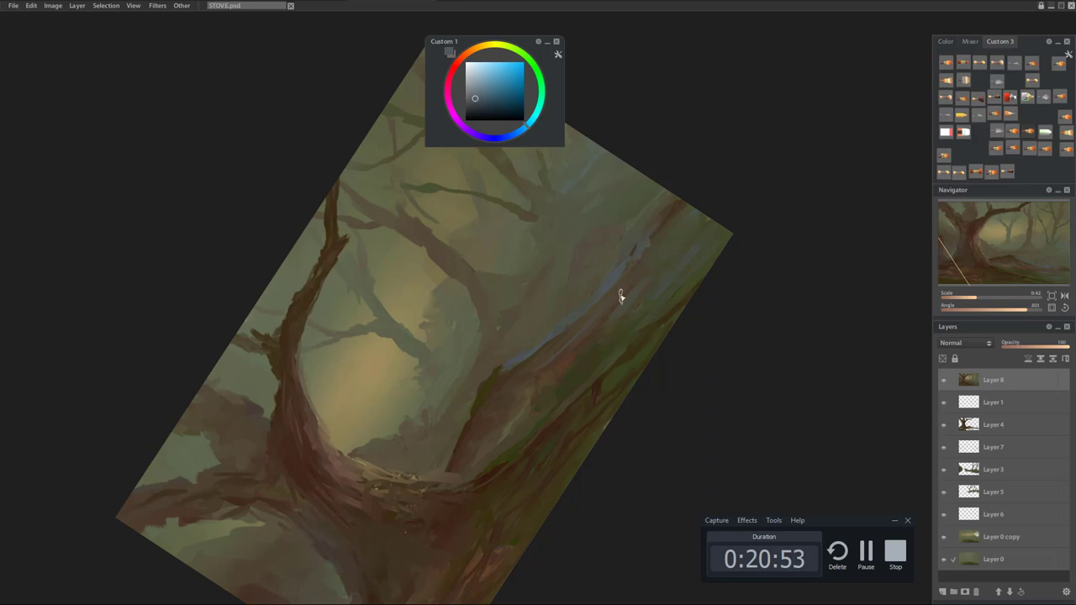
# Break up the blue highlights on the ridge with short dark brown strokes sampled from the ground.
pyautogui.keyDown('alt'); pyautogui.click(547, 339); pyautogui.keyUp('alt')
pyautogui.moveTo(536, 367); pyautogui.dragTo(600, 305)
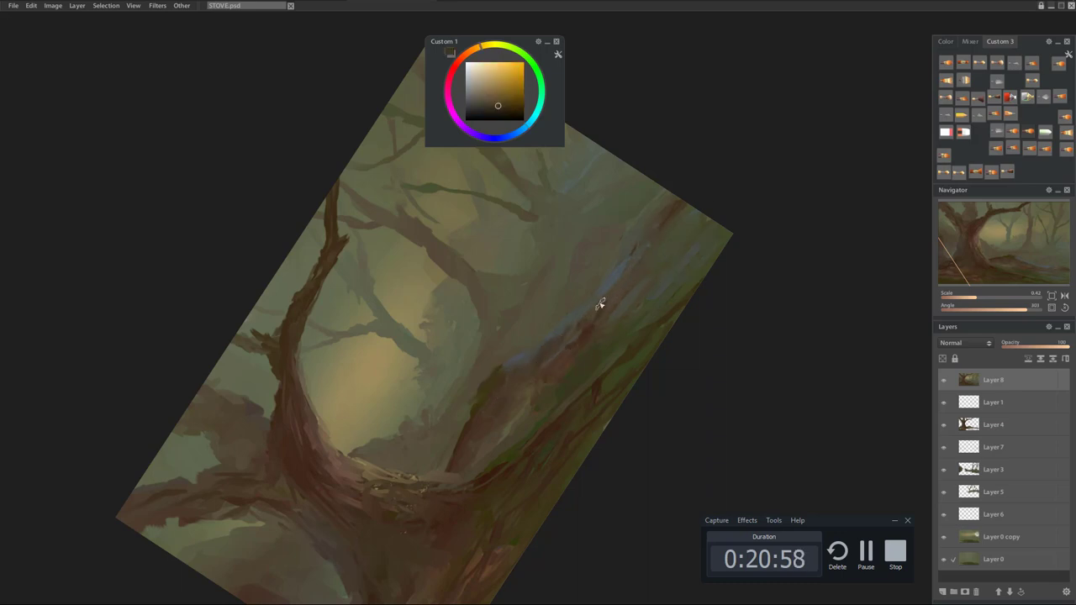
pyautogui.moveTo(689, 241)
pyautogui.mouseDown()
pyautogui.moveTo(668, 261)
pyautogui.moveTo(720, 241)
pyautogui.moveTo(642, 324)
pyautogui.moveTo(684, 272)
pyautogui.moveTo(653, 312)
pyautogui.mouseUp()
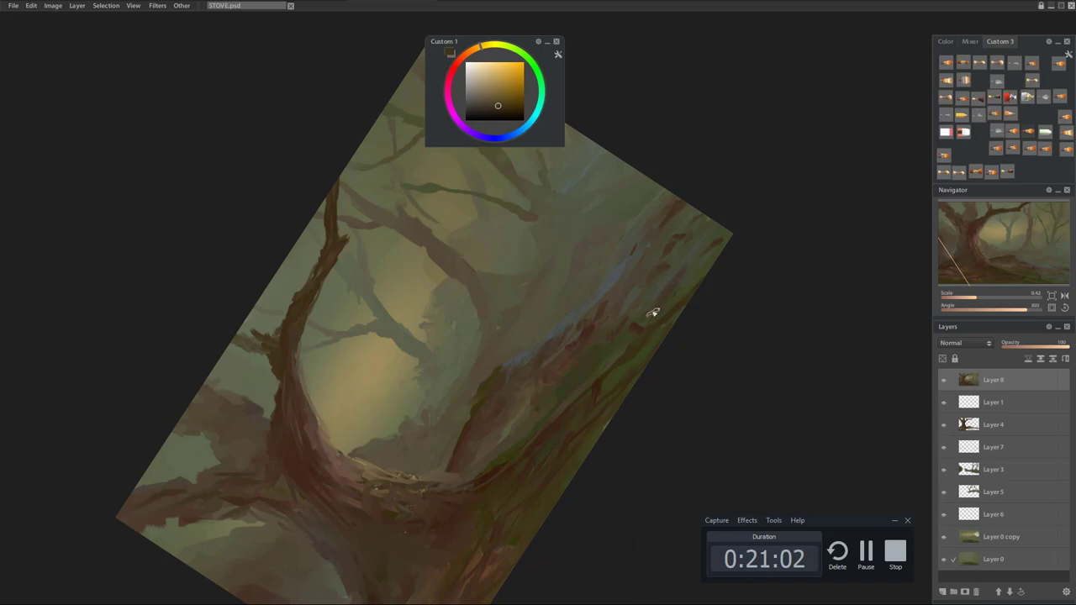
pyautogui.moveTo(710, 264)
pyautogui.mouseDown()
pyautogui.moveTo(691, 279)
pyautogui.moveTo(678, 232)
pyautogui.moveTo(619, 290)
pyautogui.moveTo(605, 271)
pyautogui.moveTo(593, 281)
pyautogui.moveTo(600, 269)
pyautogui.moveTo(620, 321)
pyautogui.mouseUp()
pyautogui.press('Tab')
pyautogui.press('Tab')
# Add a new layer on top and paint a near-black brown doorway in the large tree's lower trunk.
pyautogui.click(942, 592)
pyautogui.moveTo(317, 245); pyautogui.dragTo(357, 290)
pyautogui.moveTo(357, 290); pyautogui.dragTo(438, 308)
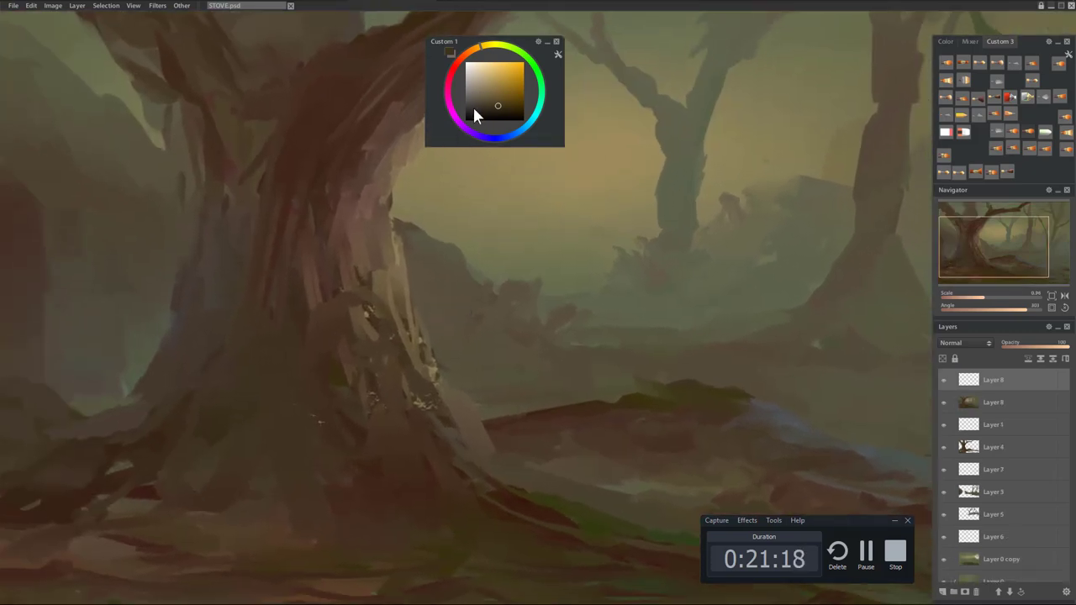
pyautogui.click(510, 114)
pyautogui.moveTo(367, 333)
pyautogui.mouseDown()
pyautogui.moveTo(362, 383)
pyautogui.moveTo(393, 408)
pyautogui.moveTo(355, 344)
pyautogui.moveTo(398, 401)
pyautogui.moveTo(385, 363)
pyautogui.moveTo(391, 409)
pyautogui.moveTo(356, 400)
pyautogui.mouseUp()
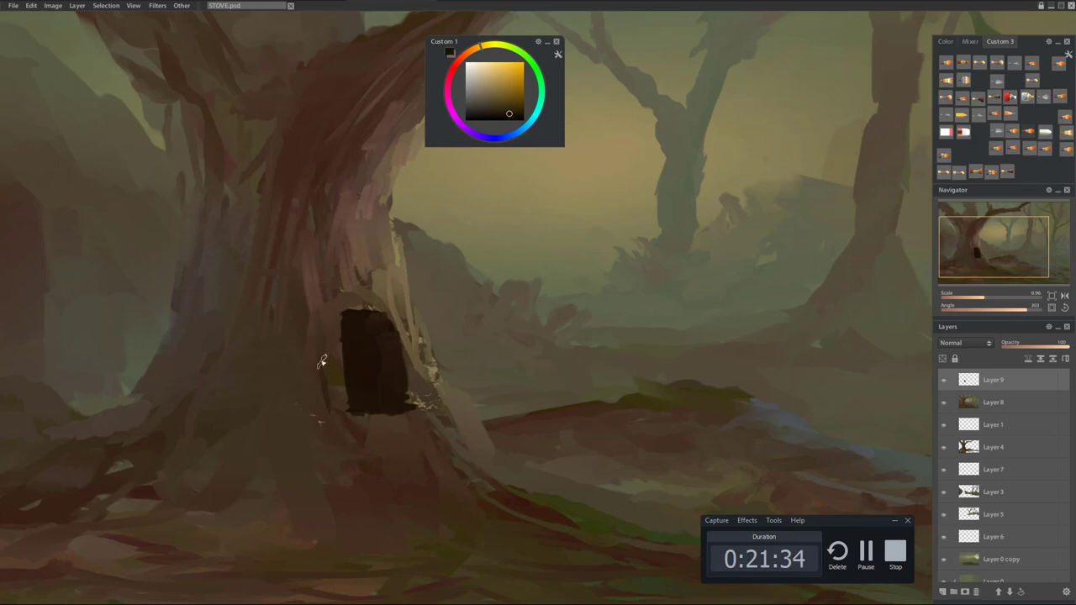
# Paint a dark step below the doorway and blend strokes of sampled trunk browns and pinks into the bark beside and above it.
pyautogui.moveTo(402, 440)
pyautogui.mouseDown()
pyautogui.moveTo(375, 442)
pyautogui.moveTo(415, 432)
pyautogui.moveTo(346, 443)
pyautogui.mouseUp()
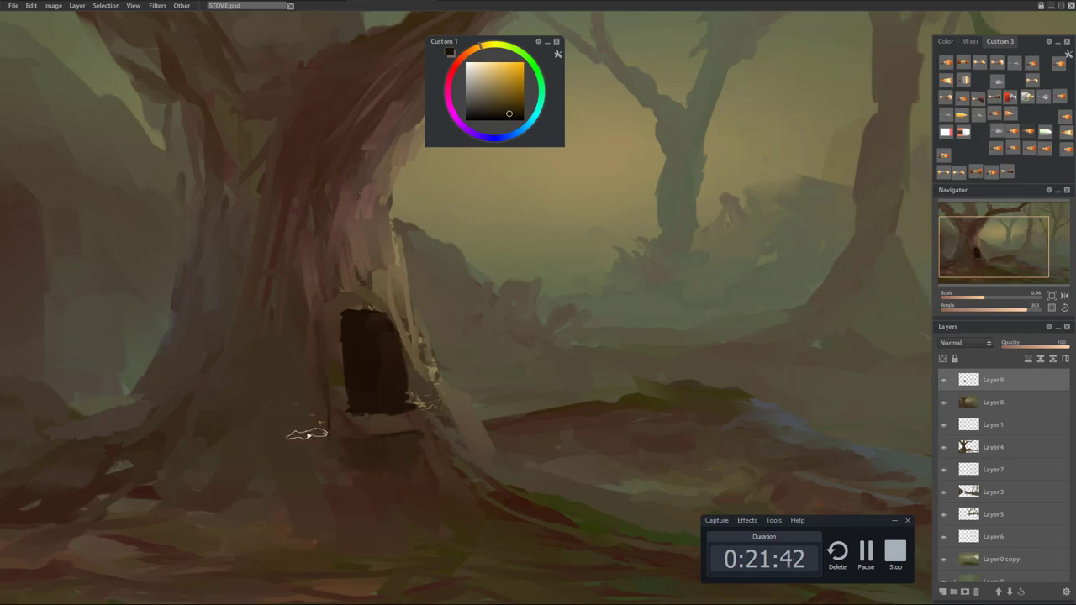
pyautogui.keyDown('alt'); pyautogui.click(300, 285); pyautogui.keyUp('alt')
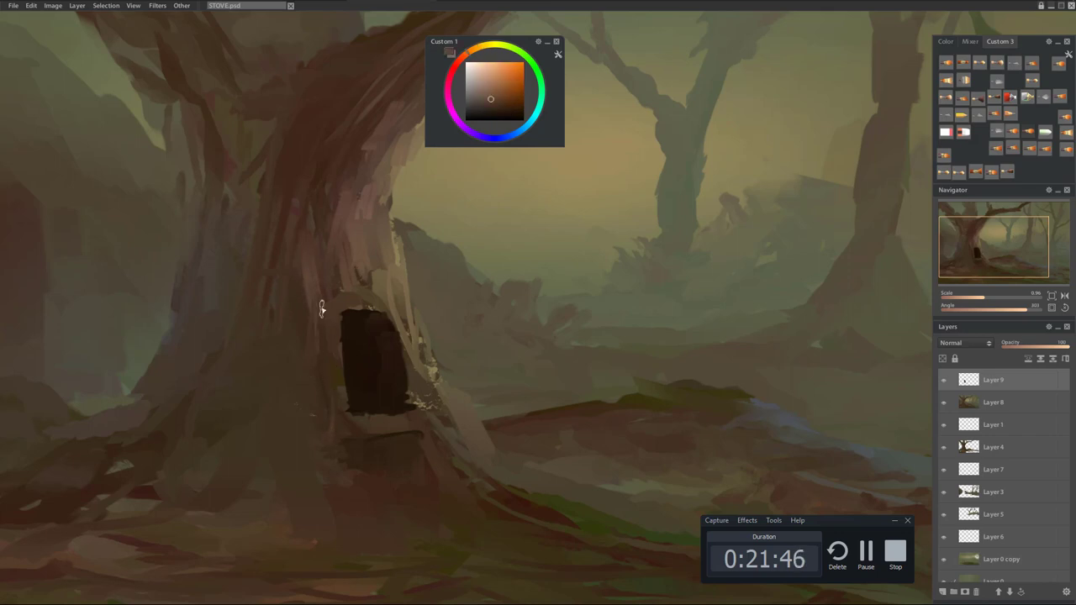
pyautogui.keyDown('alt'); pyautogui.click(310, 360); pyautogui.keyUp('alt')
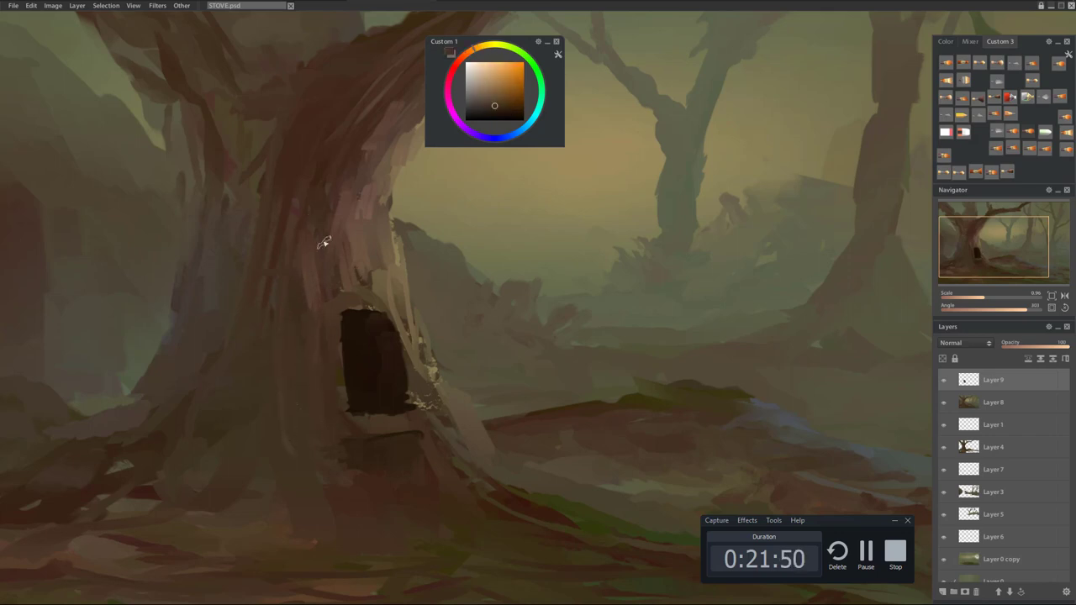
pyautogui.keyDown('alt'); pyautogui.click(333, 149); pyautogui.keyUp('alt')
pyautogui.moveTo(337, 205)
pyautogui.mouseDown()
pyautogui.moveTo(326, 306)
pyautogui.moveTo(384, 317)
pyautogui.moveTo(371, 328)
pyautogui.moveTo(330, 270)
pyautogui.mouseUp()
pyautogui.scroll(-3, 392, 235)
pyautogui.scroll(3, 392, 236)
# Add a new layer above the doorway and paint the first red-orange embers near the opening's base.
pyautogui.click(942, 591)
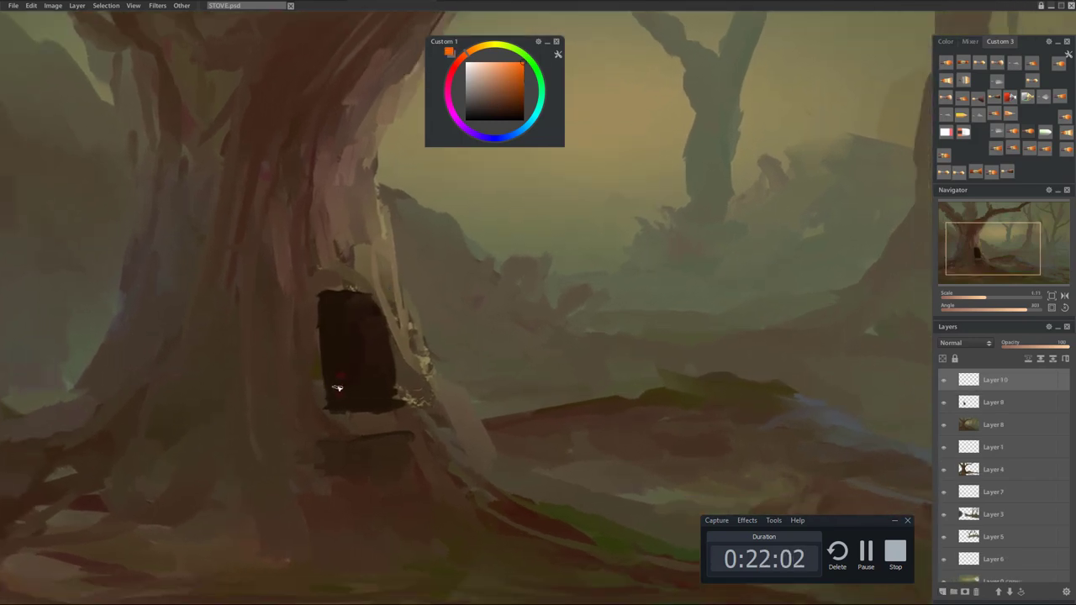
pyautogui.click(472, 50)
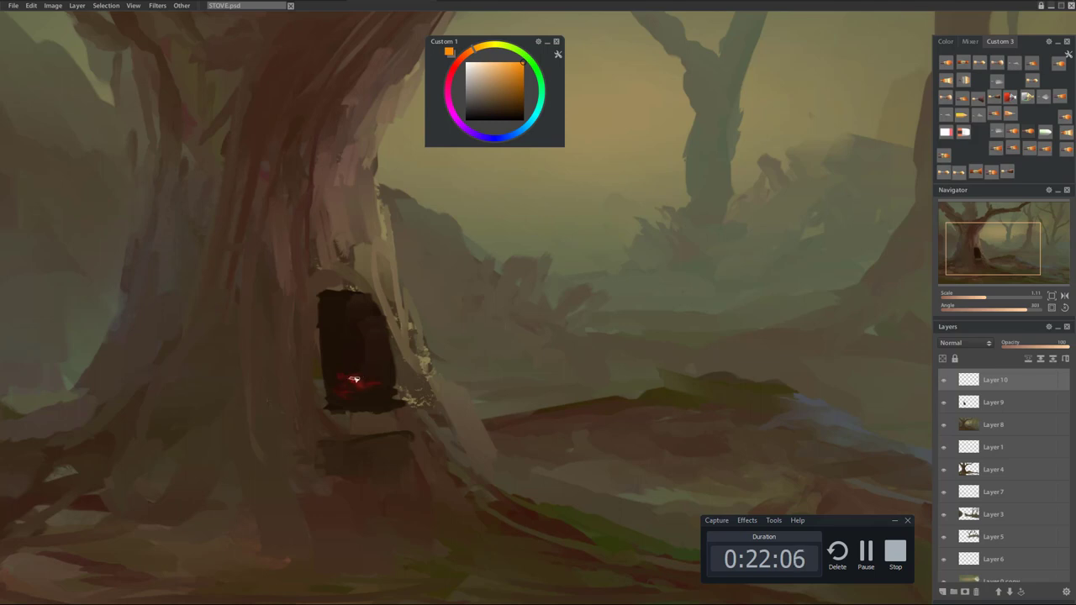
pyautogui.moveTo(354, 379)
pyautogui.mouseDown()
pyautogui.moveTo(348, 364)
pyautogui.moveTo(341, 375)
pyautogui.moveTo(353, 382)
pyautogui.mouseUp()
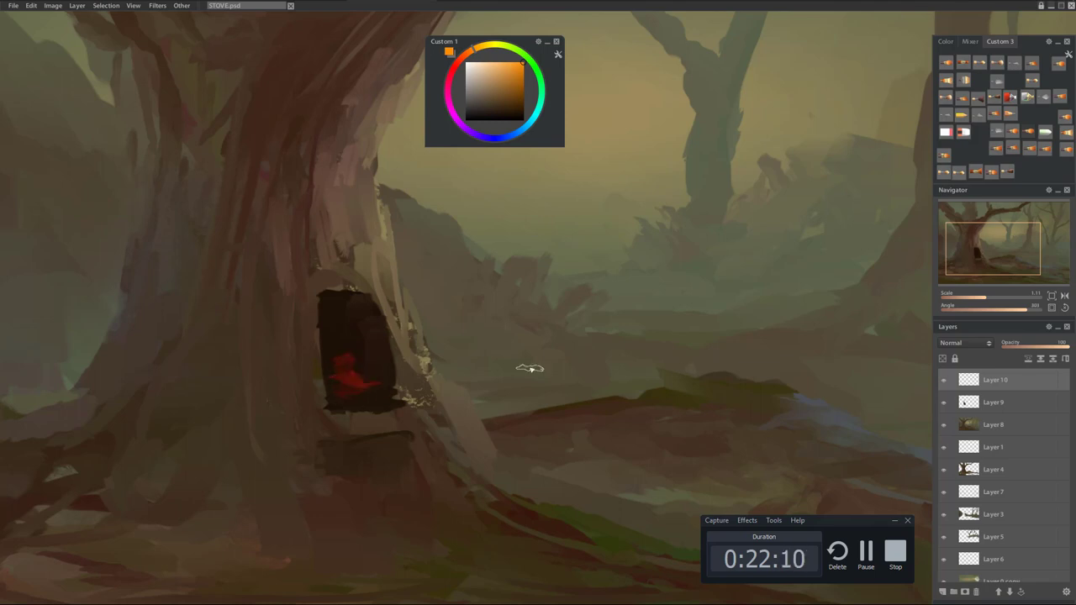
# Load Layer 9 as a selection, hide its outline, and paint red, orange and yellow fire inside the doorway on Layer 10.
pyautogui.keyDown('ctrl'); pyautogui.click(968, 402); pyautogui.keyUp('ctrl')
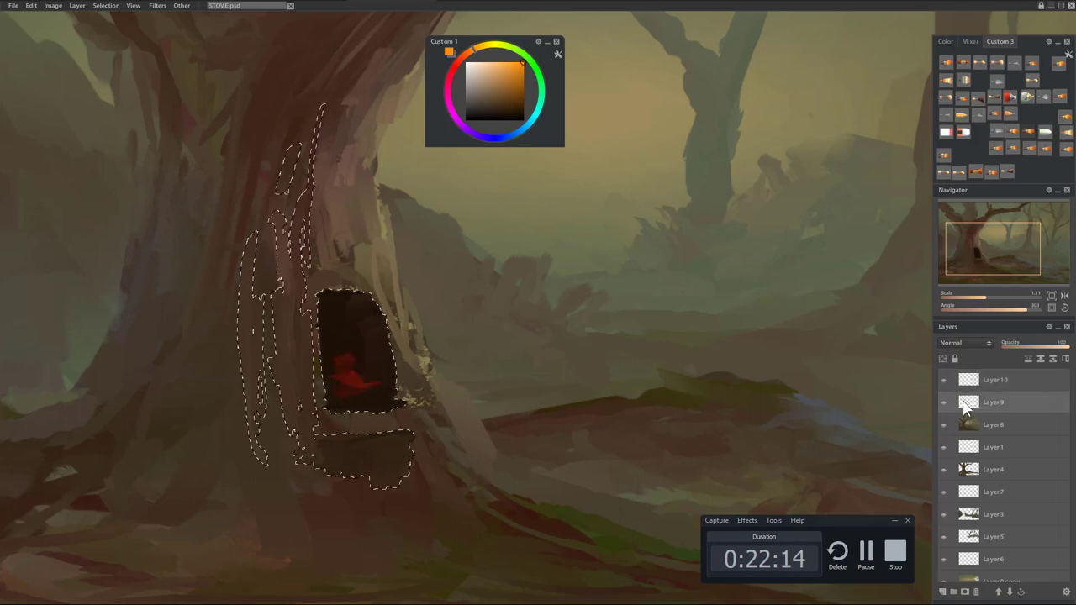
pyautogui.hotkey('ctrl', 'h')
pyautogui.moveTo(326, 400)
pyautogui.mouseDown()
pyautogui.moveTo(326, 338)
pyautogui.moveTo(344, 372)
pyautogui.moveTo(334, 390)
pyautogui.moveTo(344, 391)
pyautogui.moveTo(329, 387)
pyautogui.moveTo(380, 387)
pyautogui.mouseUp()
pyautogui.moveTo(366, 334)
pyautogui.mouseDown()
pyautogui.moveTo(346, 305)
pyautogui.moveTo(373, 330)
pyautogui.moveTo(390, 369)
pyautogui.moveTo(371, 361)
pyautogui.moveTo(333, 301)
pyautogui.moveTo(362, 302)
pyautogui.moveTo(378, 328)
pyautogui.mouseUp()
pyautogui.click(486, 50)
pyautogui.moveTo(327, 293)
pyautogui.mouseDown()
pyautogui.moveTo(360, 333)
pyautogui.moveTo(334, 334)
pyautogui.moveTo(359, 363)
pyautogui.moveTo(340, 395)
pyautogui.moveTo(374, 381)
pyautogui.moveTo(353, 392)
pyautogui.moveTo(378, 395)
pyautogui.moveTo(357, 398)
pyautogui.moveTo(363, 407)
pyautogui.moveTo(374, 377)
pyautogui.mouseUp()
pyautogui.scroll(-6, 439, 284)
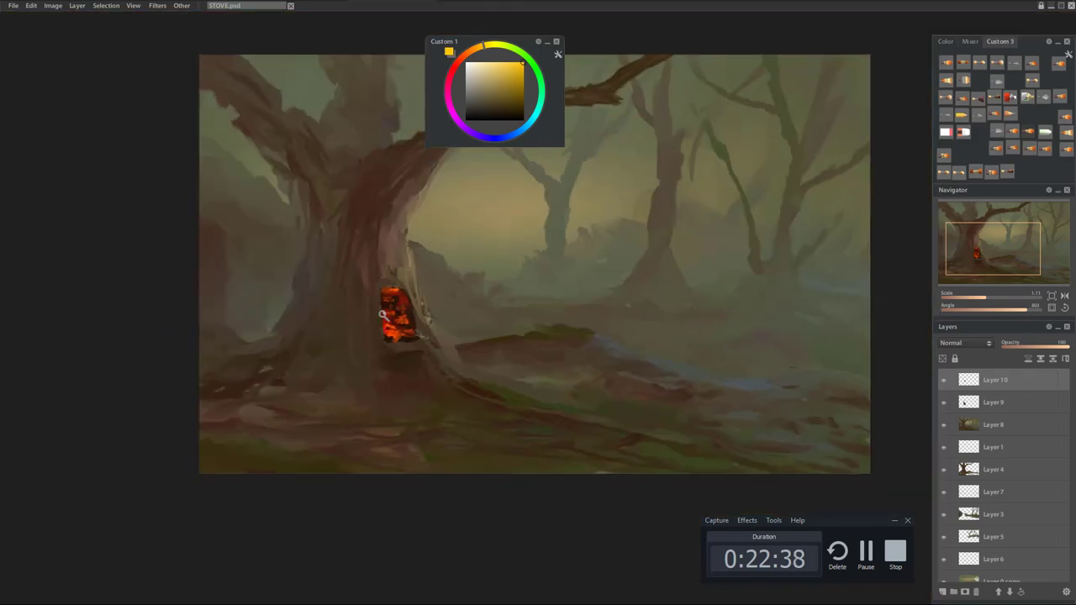
# Build up the fire in the doorway with more orange flame strokes.
pyautogui.scroll(7, 442, 289)
pyautogui.moveTo(418, 319)
pyautogui.mouseDown()
pyautogui.moveTo(402, 309)
pyautogui.moveTo(360, 358)
pyautogui.mouseUp()
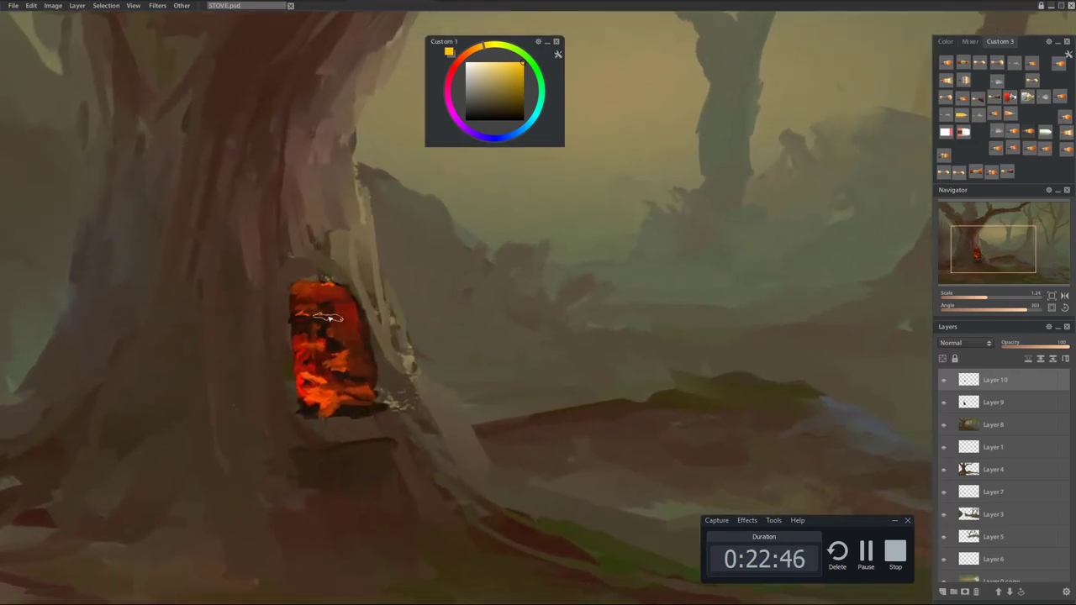
pyautogui.click(474, 49)
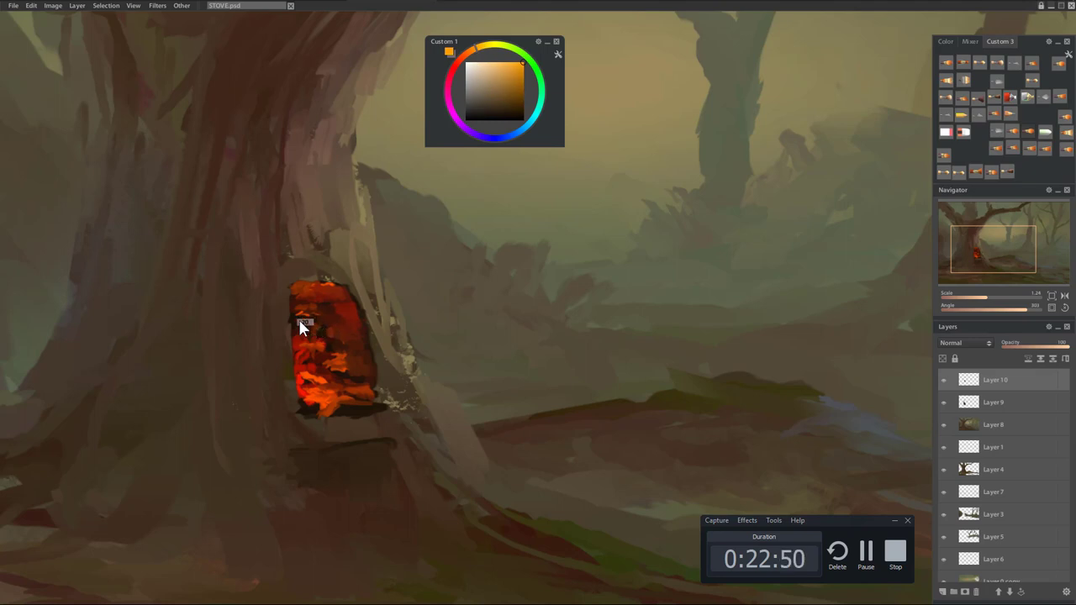
pyautogui.moveTo(326, 358)
pyautogui.mouseDown()
pyautogui.moveTo(349, 373)
pyautogui.moveTo(307, 318)
pyautogui.moveTo(333, 358)
pyautogui.mouseUp()
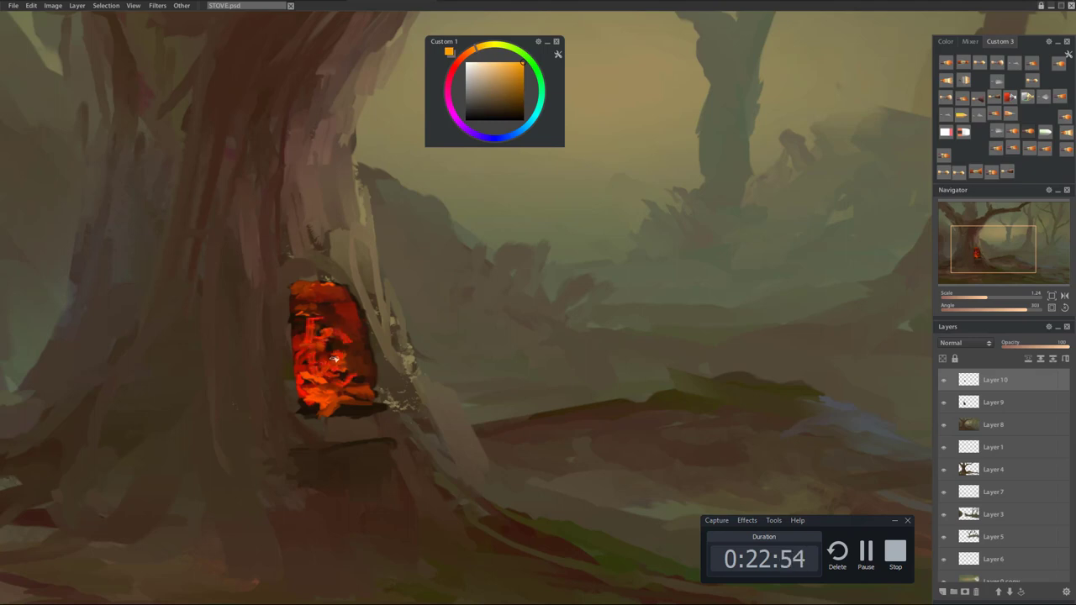
# Set the brush's hue variation to 2.12 and paint brighter yellow-orange and red-orange flames over the doorway fire.
pyautogui.press('Tab')
pyautogui.moveTo(106, 532); pyautogui.dragTo(102, 533)
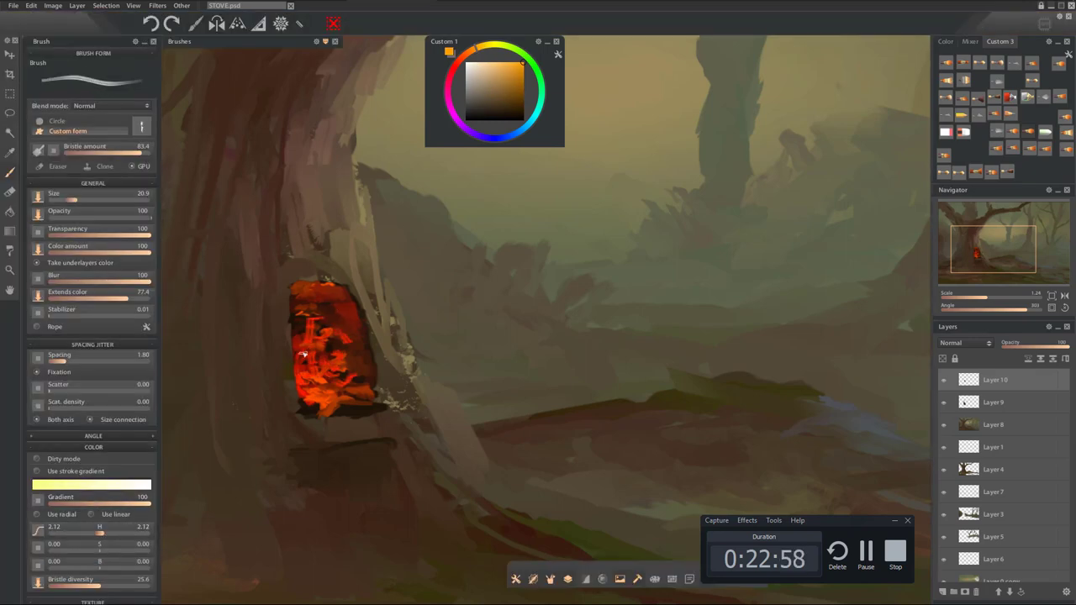
pyautogui.moveTo(300, 316)
pyautogui.mouseDown()
pyautogui.moveTo(333, 325)
pyautogui.moveTo(317, 392)
pyautogui.moveTo(340, 358)
pyautogui.moveTo(321, 318)
pyautogui.moveTo(298, 318)
pyautogui.moveTo(339, 322)
pyautogui.moveTo(328, 326)
pyautogui.moveTo(343, 338)
pyautogui.moveTo(319, 329)
pyautogui.moveTo(331, 328)
pyautogui.moveTo(347, 376)
pyautogui.moveTo(326, 393)
pyautogui.mouseUp()
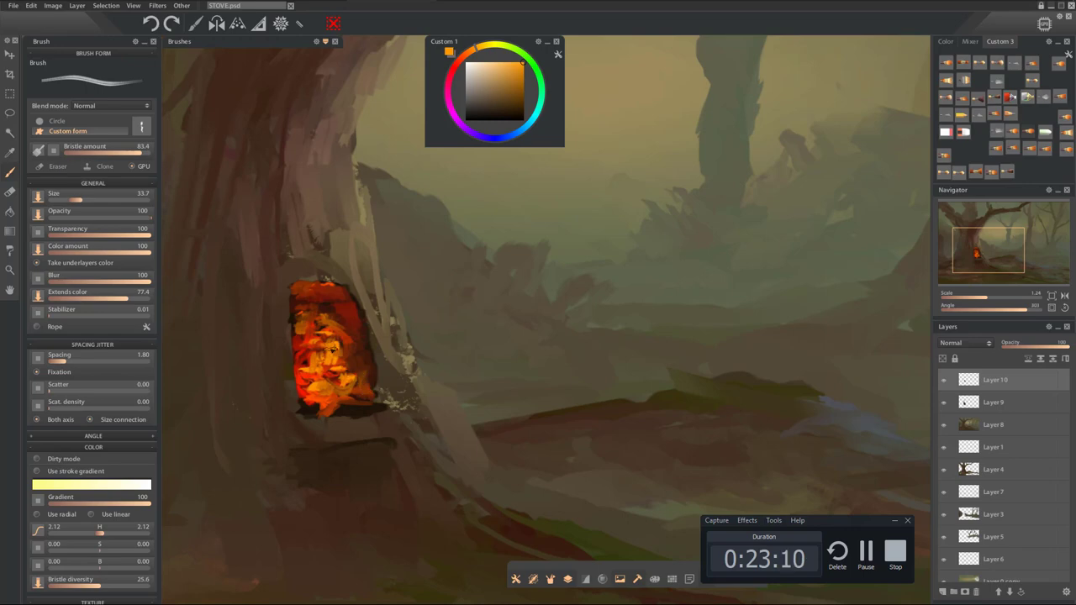
pyautogui.moveTo(470, 52); pyautogui.dragTo(462, 57)
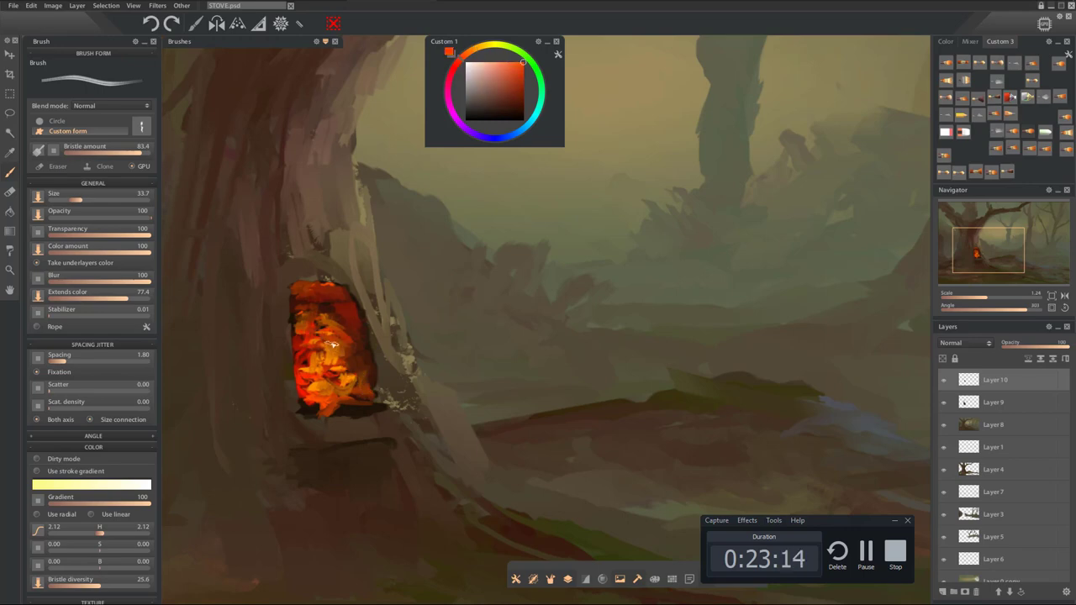
pyautogui.moveTo(423, 296)
pyautogui.mouseDown()
pyautogui.moveTo(406, 303)
pyautogui.moveTo(437, 305)
pyautogui.moveTo(412, 300)
pyautogui.mouseUp()
pyautogui.press('Tab')
pyautogui.scroll(2, 412, 300)
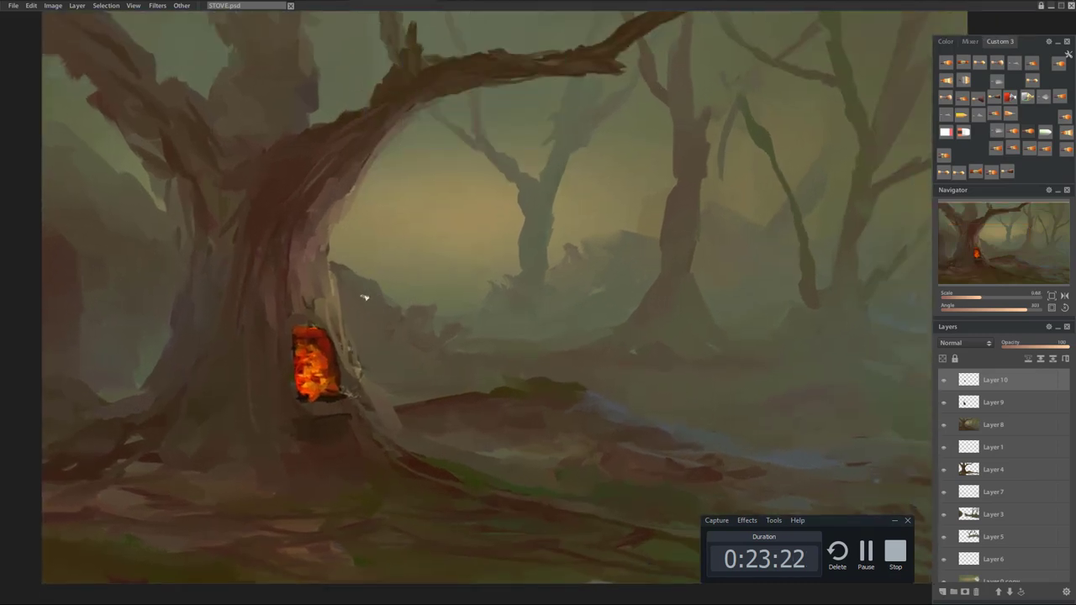
# Add a new layer on top and paint a dark brown chimney-like stump where the large tree's trunk bends.
pyautogui.click(942, 593)
pyautogui.moveTo(294, 136); pyautogui.dragTo(285, 225)
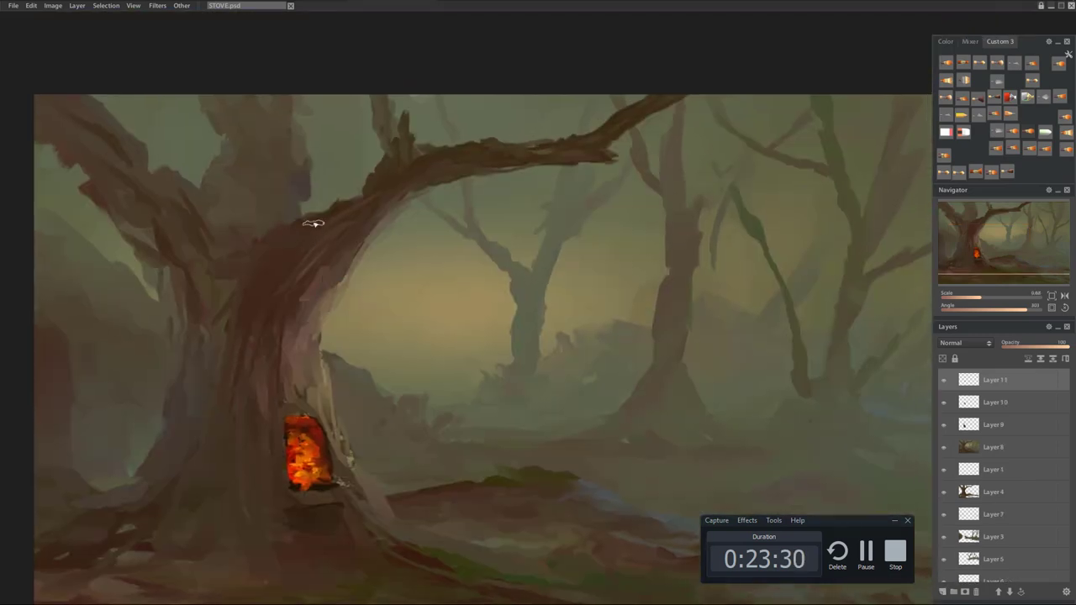
pyautogui.moveTo(314, 195)
pyautogui.mouseDown()
pyautogui.moveTo(304, 225)
pyautogui.moveTo(318, 214)
pyautogui.mouseUp()
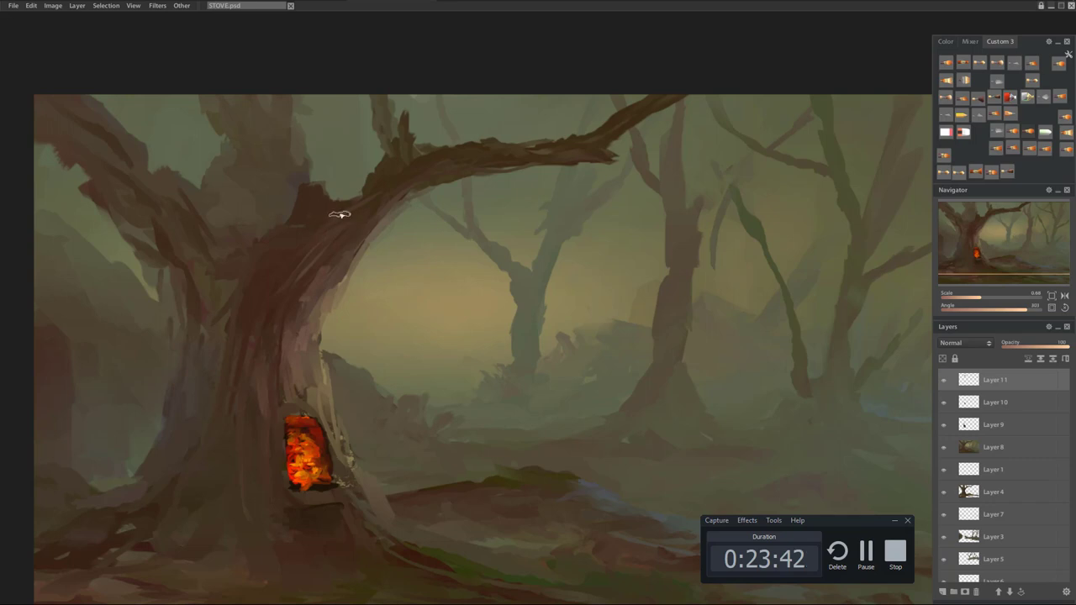
# Add a new layer above Layer 10, beneath the chimney layer, and paint grey smoke rising from the stump.
pyautogui.click(966, 399)
pyautogui.click(942, 592)
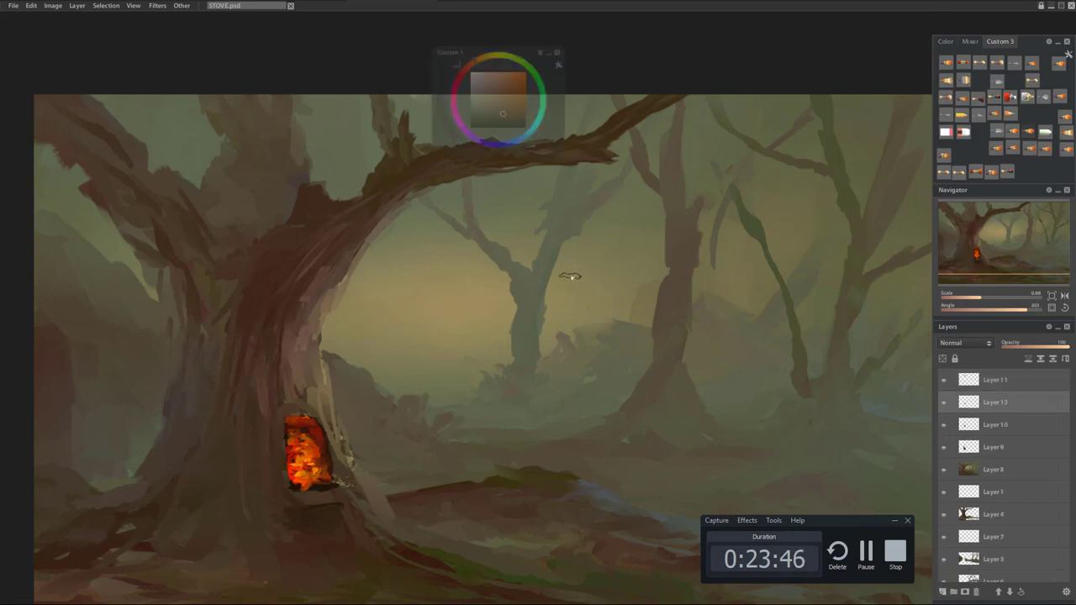
pyautogui.moveTo(466, 111); pyautogui.dragTo(460, 78)
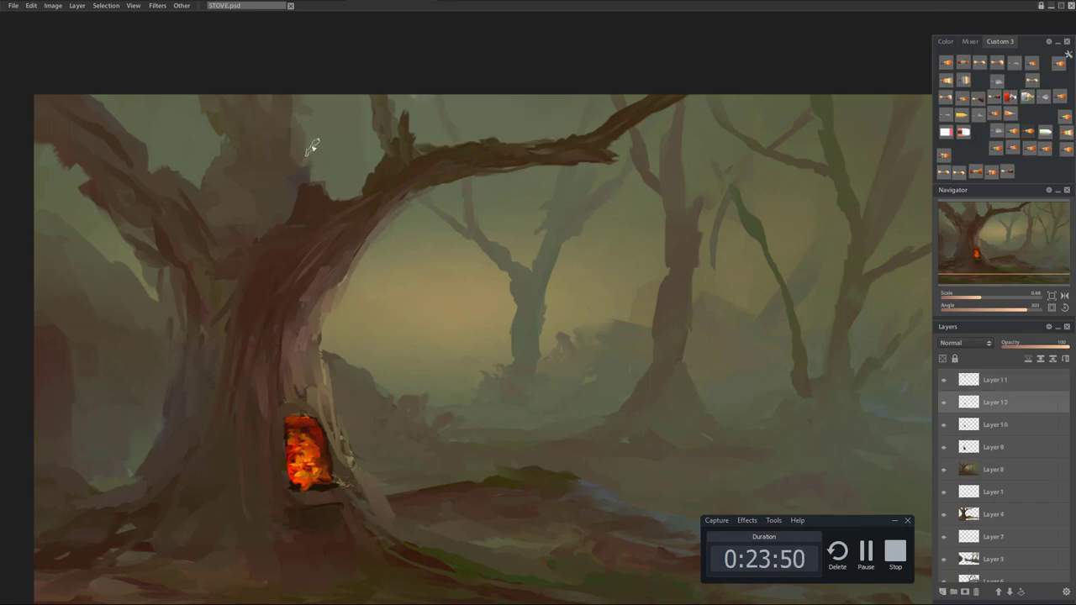
pyautogui.moveTo(315, 150)
pyautogui.mouseDown()
pyautogui.moveTo(312, 126)
pyautogui.moveTo(294, 110)
pyautogui.mouseUp()
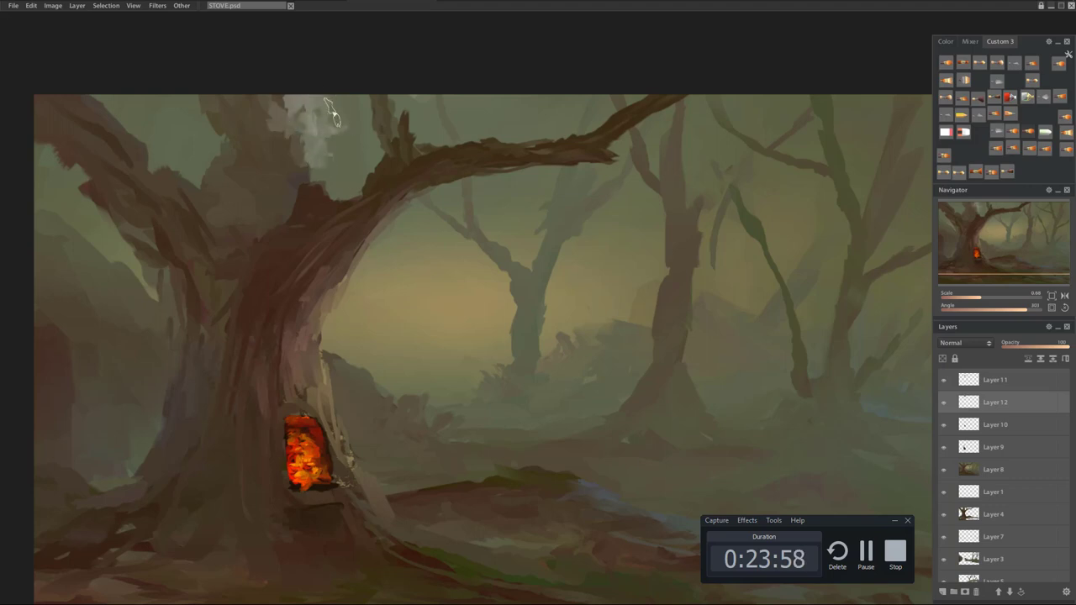
pyautogui.press('[')
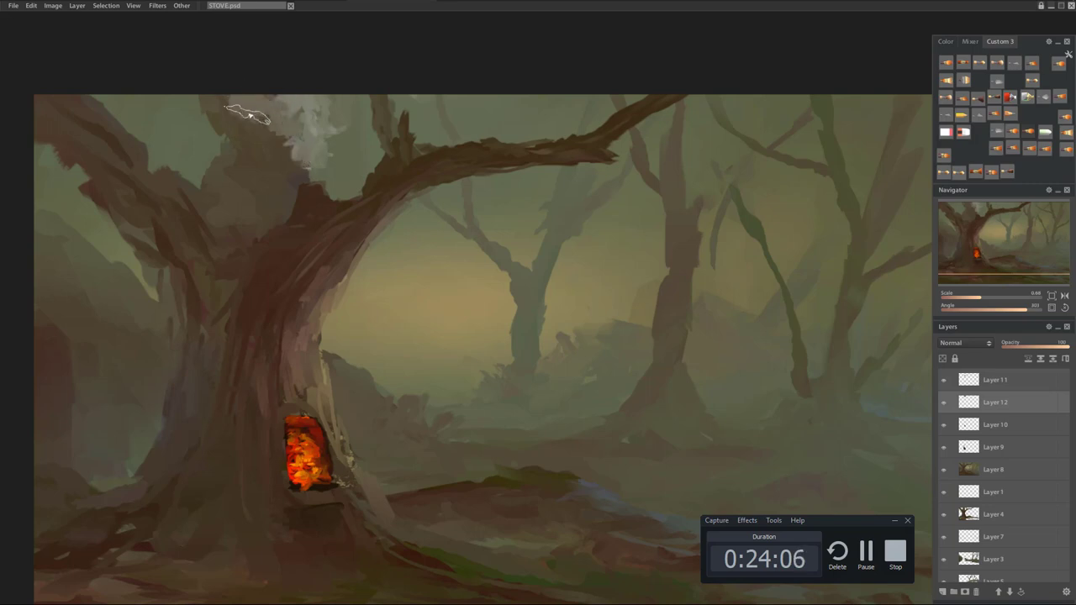
pyautogui.press('[')
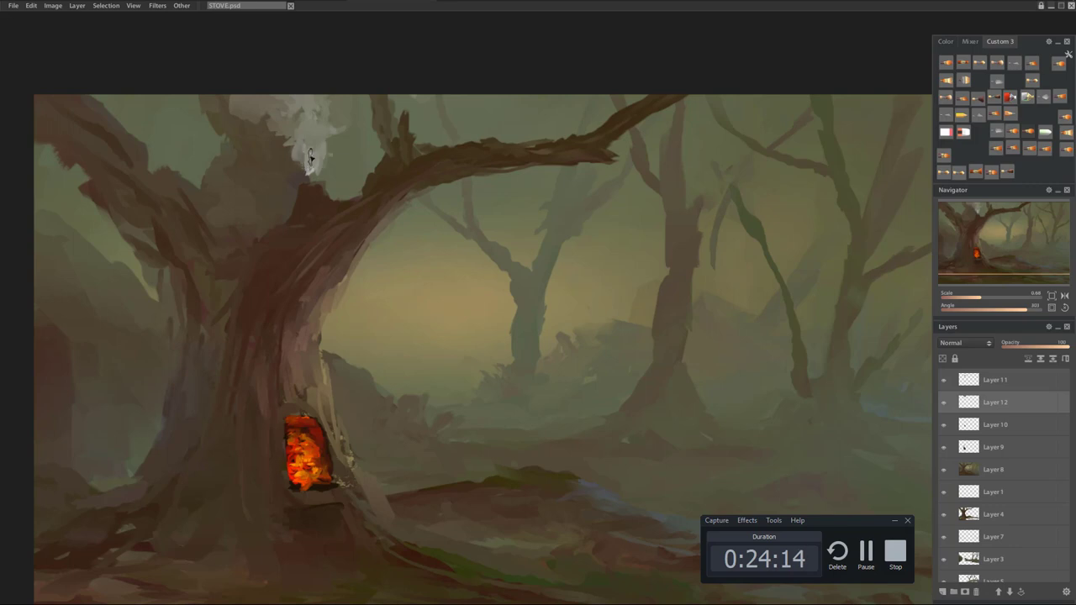
pyautogui.moveTo(306, 148); pyautogui.dragTo(304, 167)
# Paint pale warm-yellow highlights into the smoke just above the chimney stump.
pyautogui.press('F1')
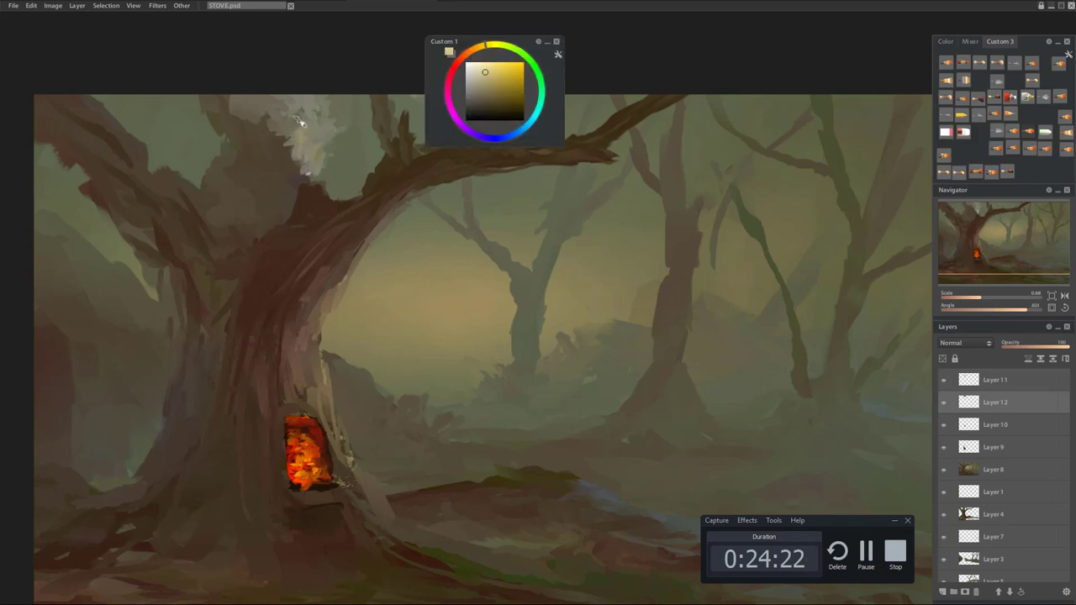
pyautogui.moveTo(300, 123); pyautogui.dragTo(311, 150)
pyautogui.press('F1')
pyautogui.moveTo(456, 293); pyautogui.dragTo(762, 357)
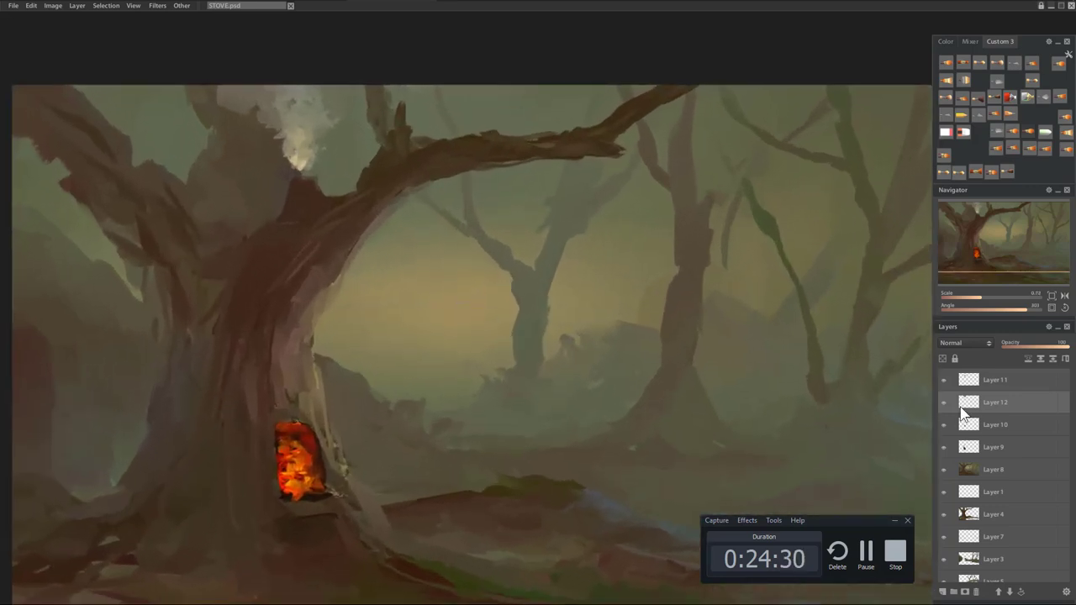
# Add a new layer beneath the smoke and airbrush a faint haze behind the chimney with a soft round brush in the sampled clearing color.
pyautogui.click(942, 591)
pyautogui.press('c')
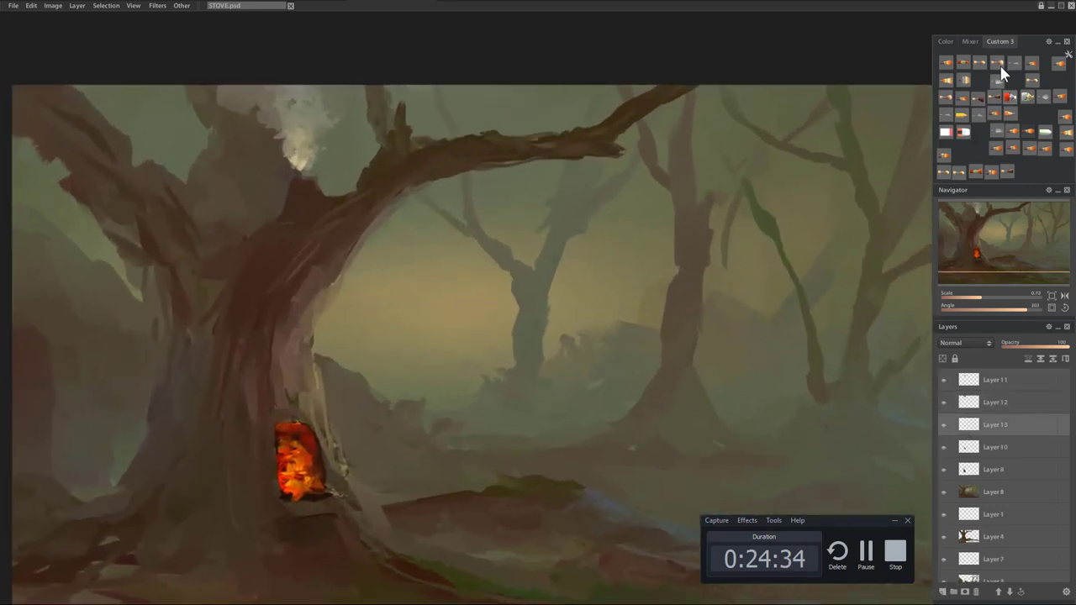
pyautogui.press('Tab')
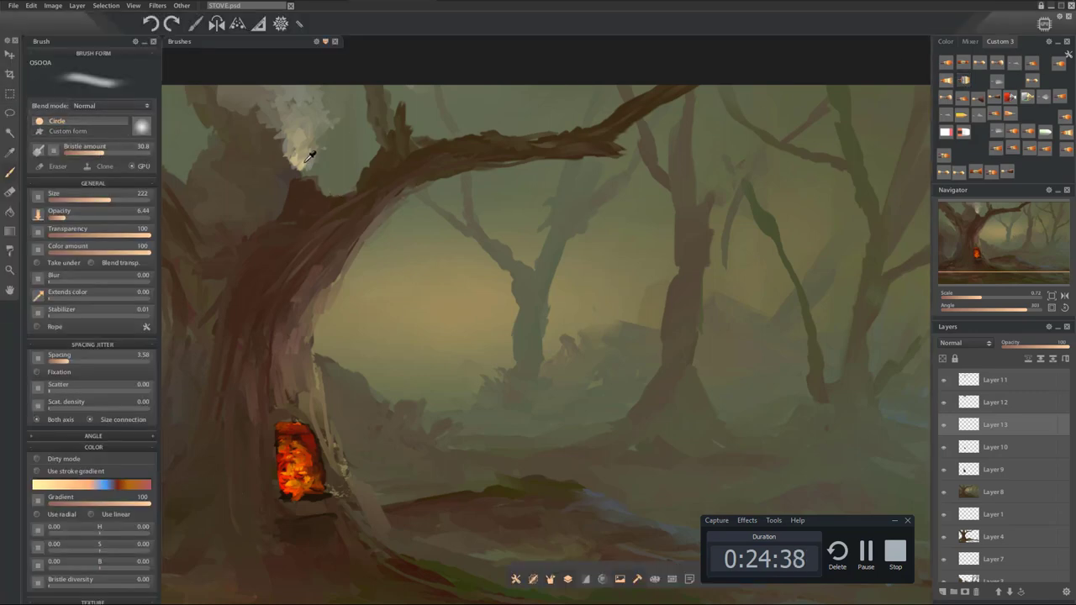
pyautogui.keyDown('alt'); pyautogui.click(416, 267); pyautogui.keyUp('alt')
pyautogui.moveTo(286, 195)
pyautogui.mouseDown()
pyautogui.moveTo(278, 150)
pyautogui.moveTo(254, 147)
pyautogui.moveTo(278, 122)
pyautogui.mouseUp()
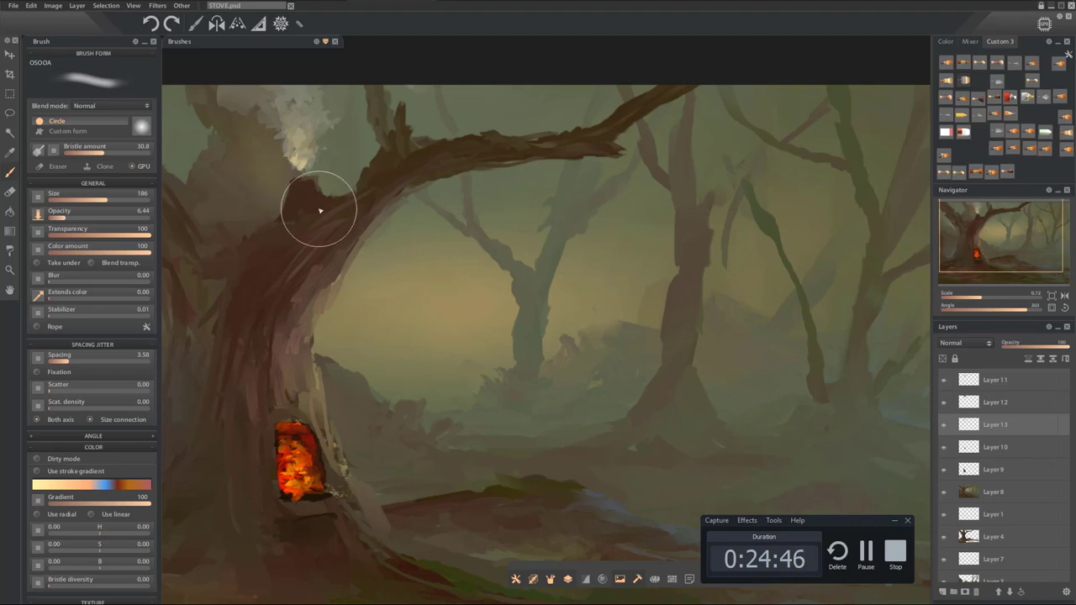
pyautogui.scroll(-5, 519, 286)
pyautogui.scroll(4, 520, 285)
pyautogui.moveTo(502, 407); pyautogui.dragTo(497, 351)
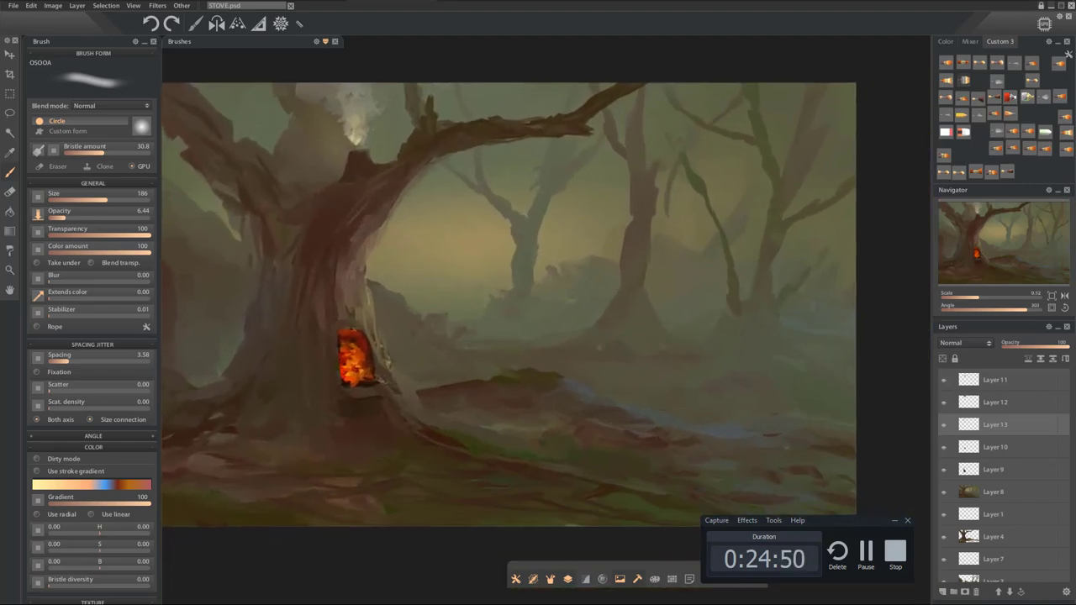
pyautogui.press('Tab')
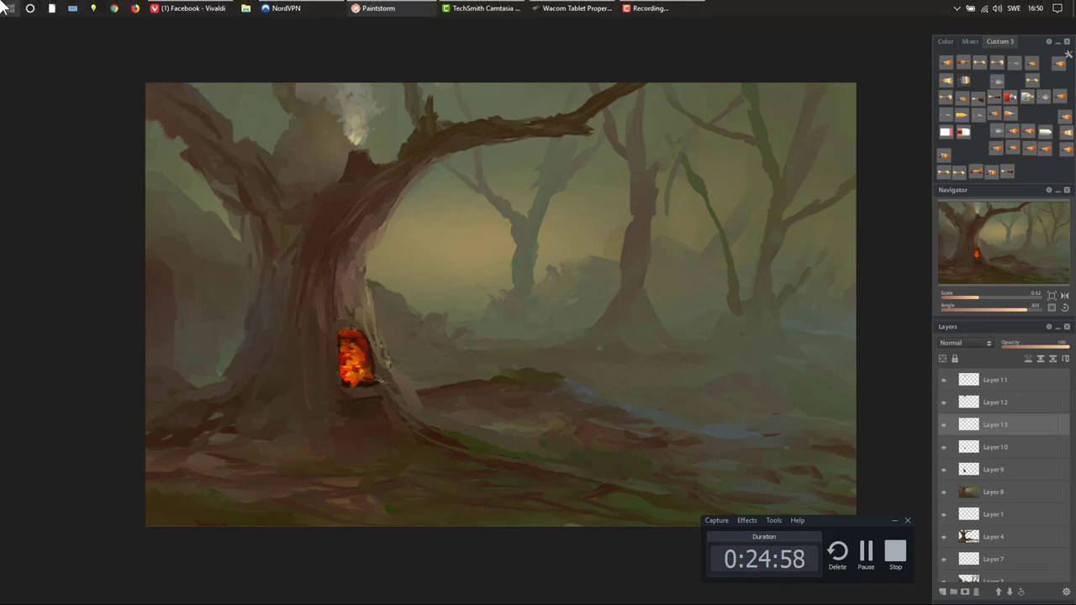
# Launch Adobe Photoshop CC and switch to it.
pyautogui.click(5, 7)
pyautogui.click(340, 261)
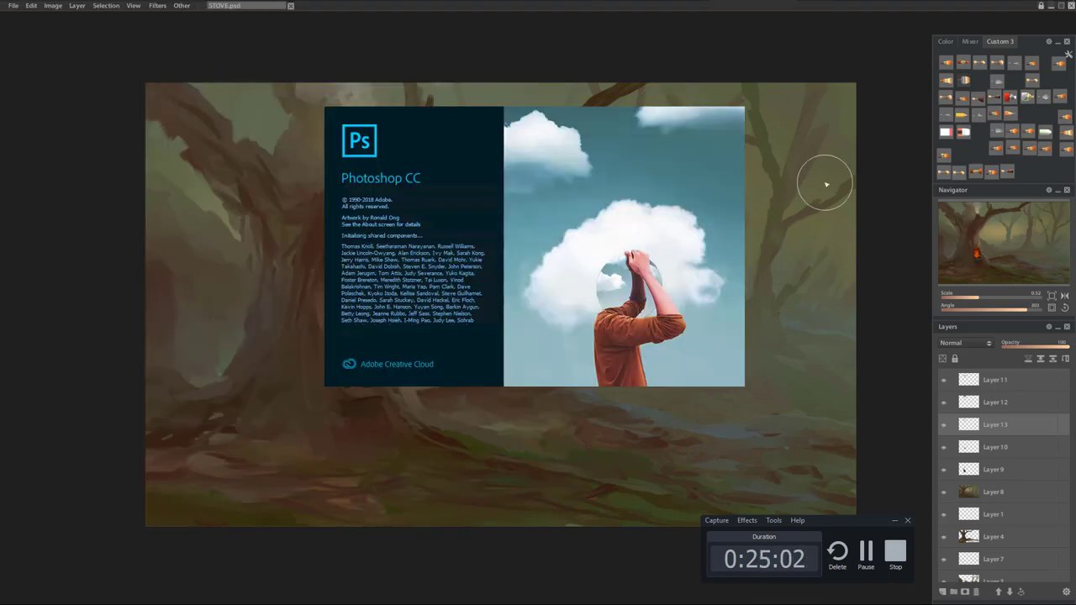
pyautogui.moveTo(811, 183); pyautogui.dragTo(779, 161)
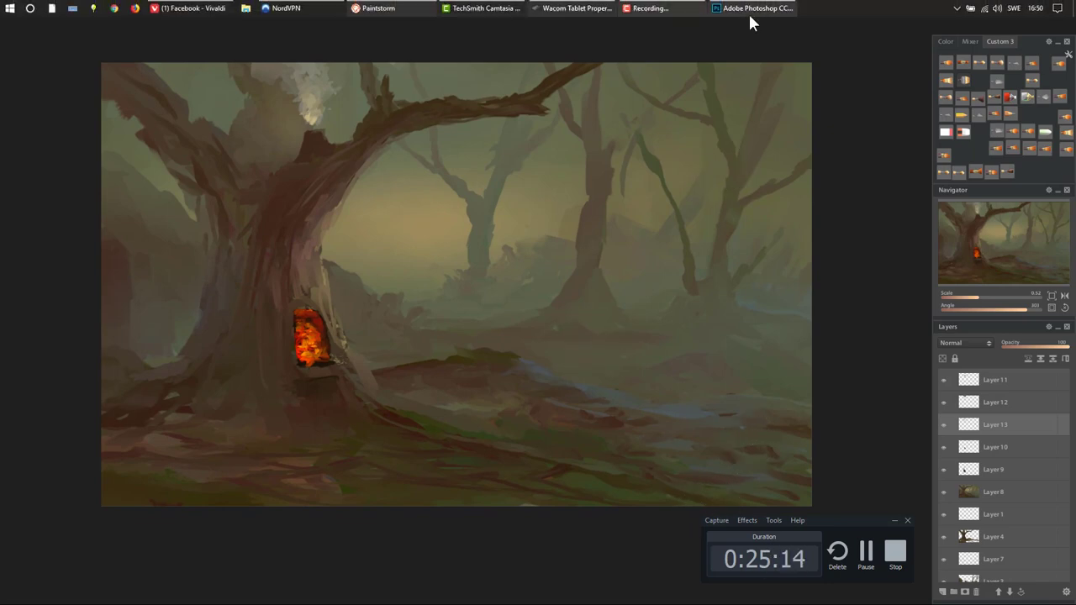
pyautogui.click(748, 9)
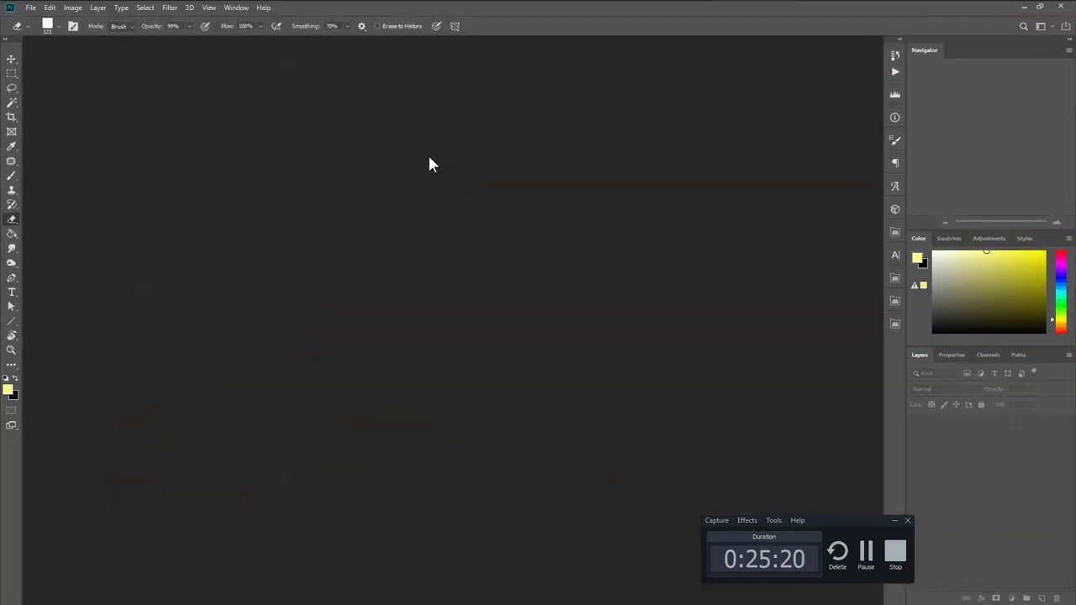
pyautogui.hotkey('ctrl', 'o')
pyautogui.click(428, 158)
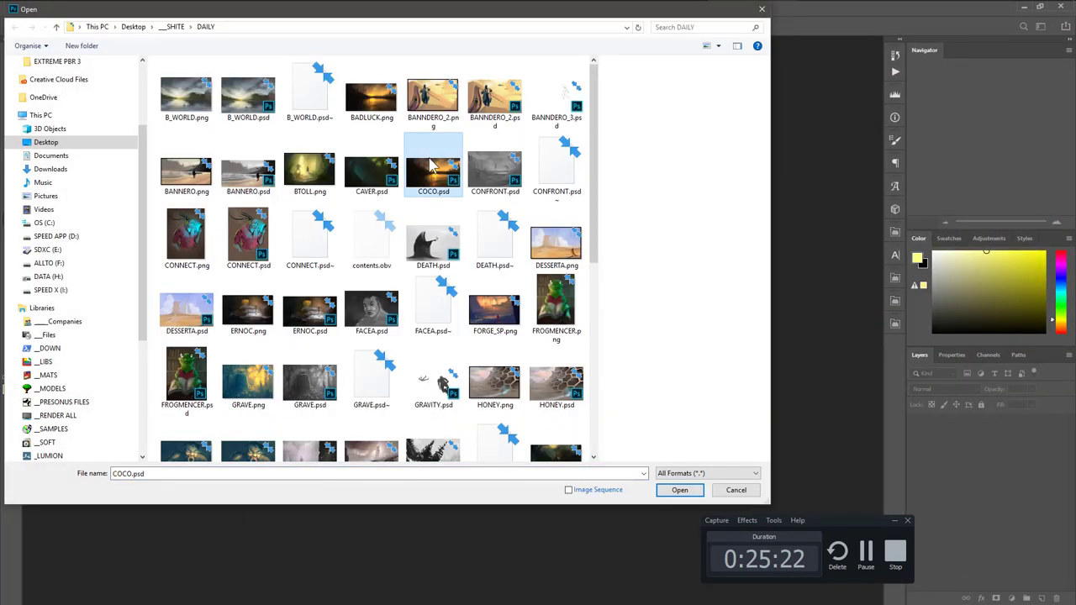
pyautogui.write('st')
pyautogui.press('Return')
pyautogui.hotkey('ctrl', 'w')
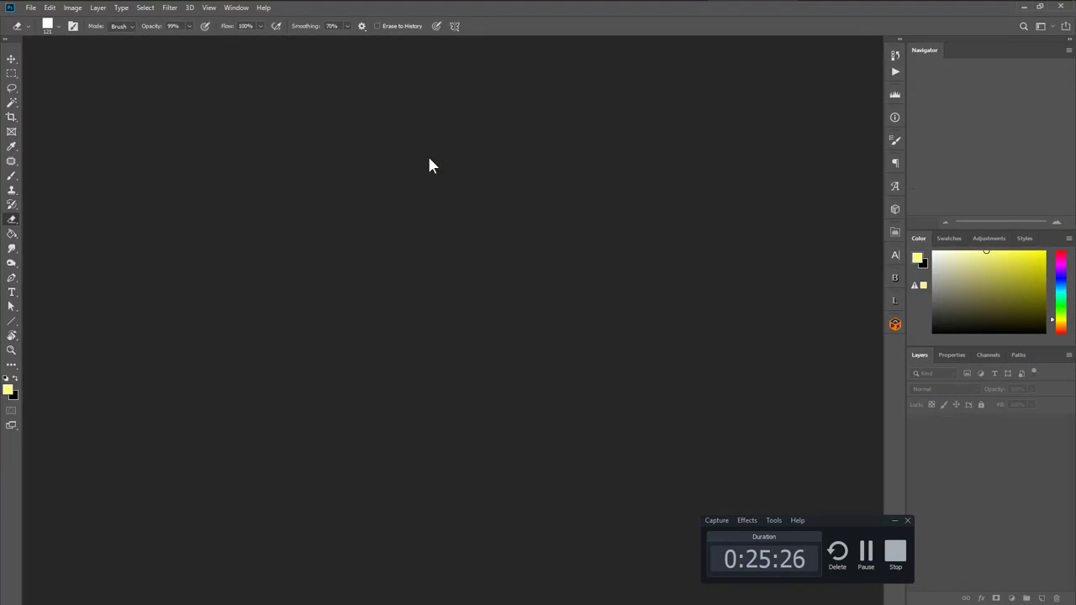
# Open STOVE.psd from the DAILY folder.
pyautogui.hotkey('ctrl', 'o')
pyautogui.scroll(-10, 472, 280)
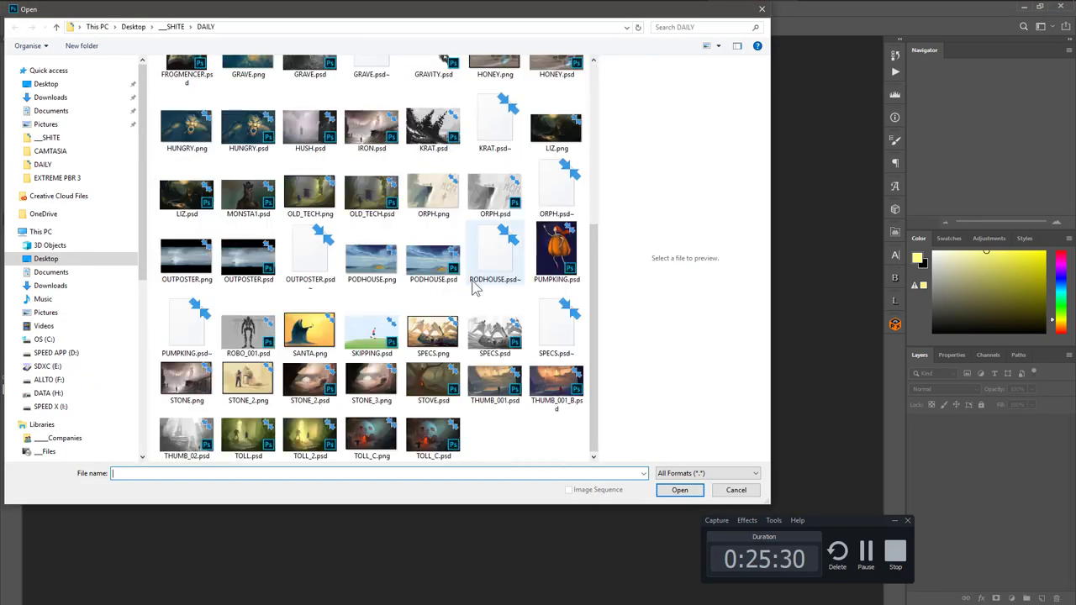
pyautogui.doubleClick(441, 386)
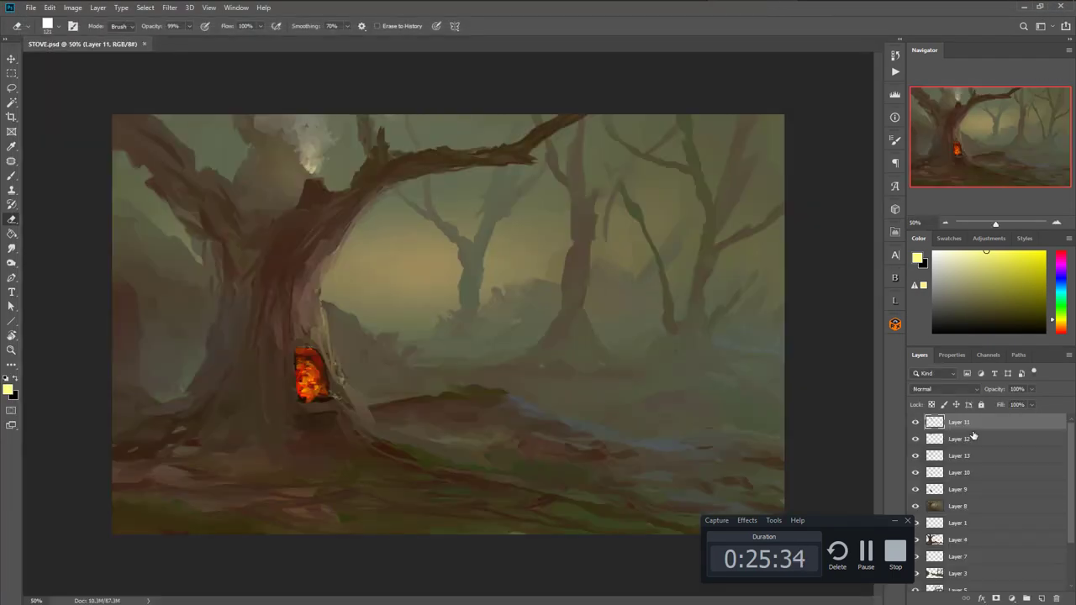
# Add a new layer above Layer 11 and choose the thin tapered brush from the LINES group for painting.
pyautogui.click(1042, 600)
pyautogui.press('b')
pyautogui.rightClick(861, 290)
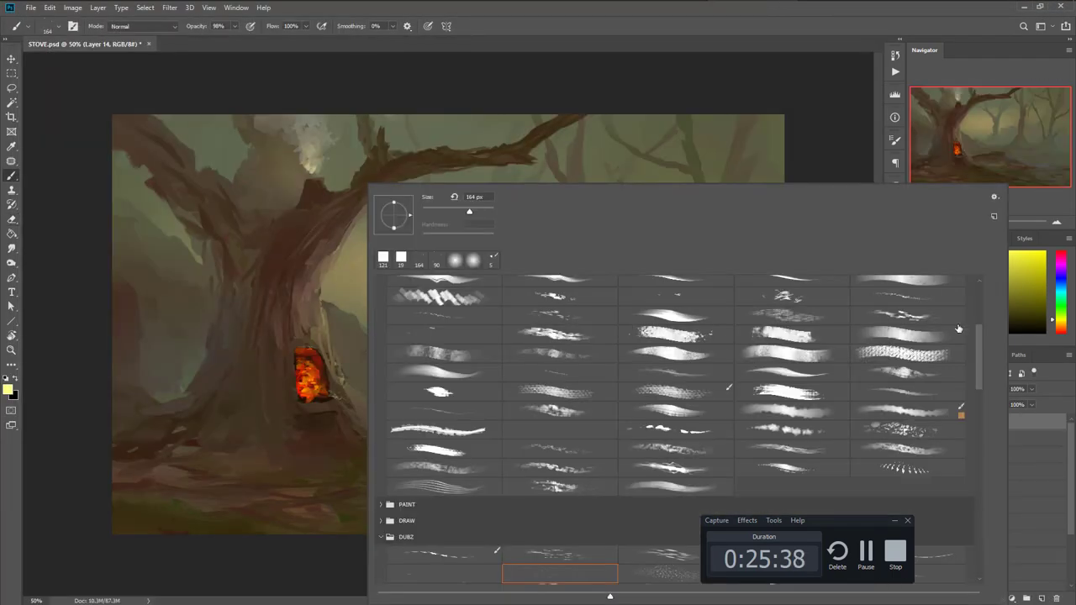
pyautogui.scroll(2, 866, 279)
pyautogui.moveTo(979, 323); pyautogui.dragTo(979, 286)
pyautogui.click(448, 319)
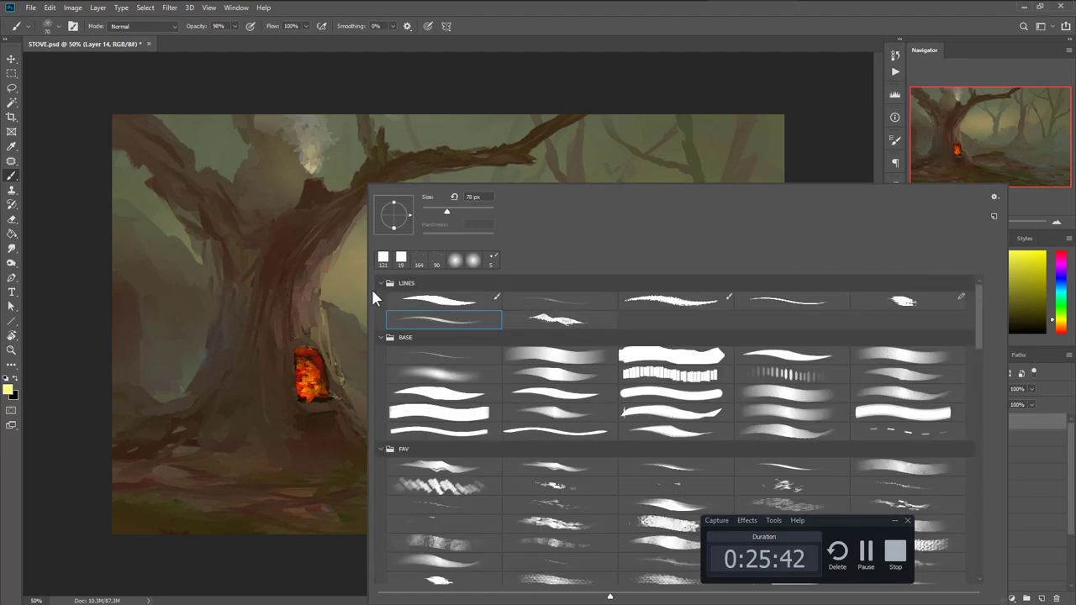
pyautogui.moveTo(296, 221); pyautogui.dragTo(599, 310)
pyautogui.hotkey('ctrl', 'z')
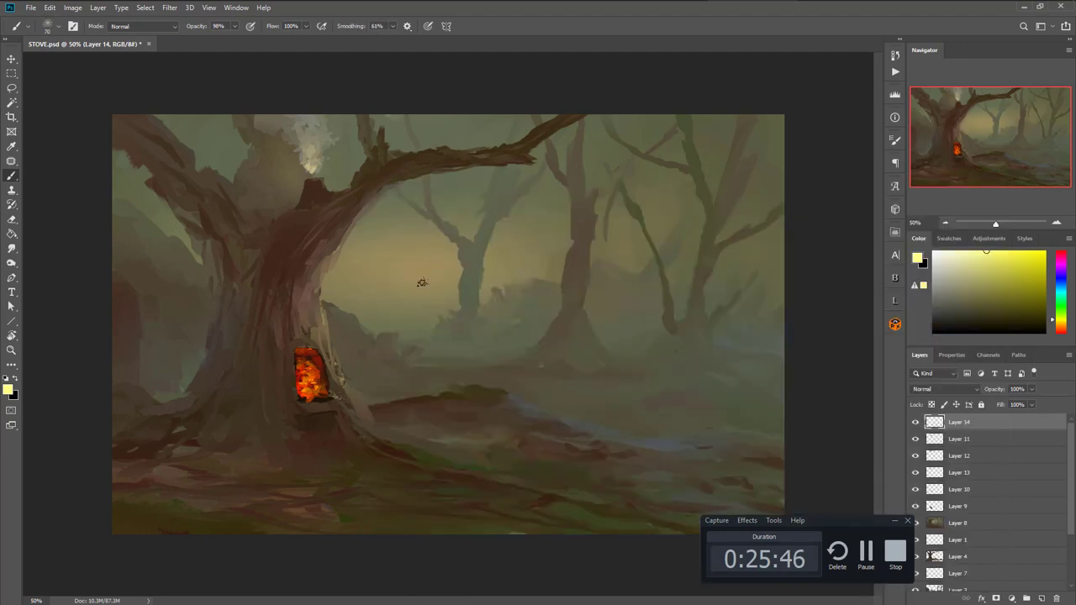
# Reduce the brush to 34 px and paint thin vines hanging beneath the large branch in brown sampled from the trunk.
pyautogui.moveTo(427, 278)
pyautogui.mouseDown()
pyautogui.moveTo(416, 277)
pyautogui.moveTo(404, 236)
pyautogui.mouseUp()
pyautogui.click(915, 422)
pyautogui.click(915, 423)
pyautogui.keyDown('alt'); pyautogui.click(333, 200); pyautogui.keyUp('alt')
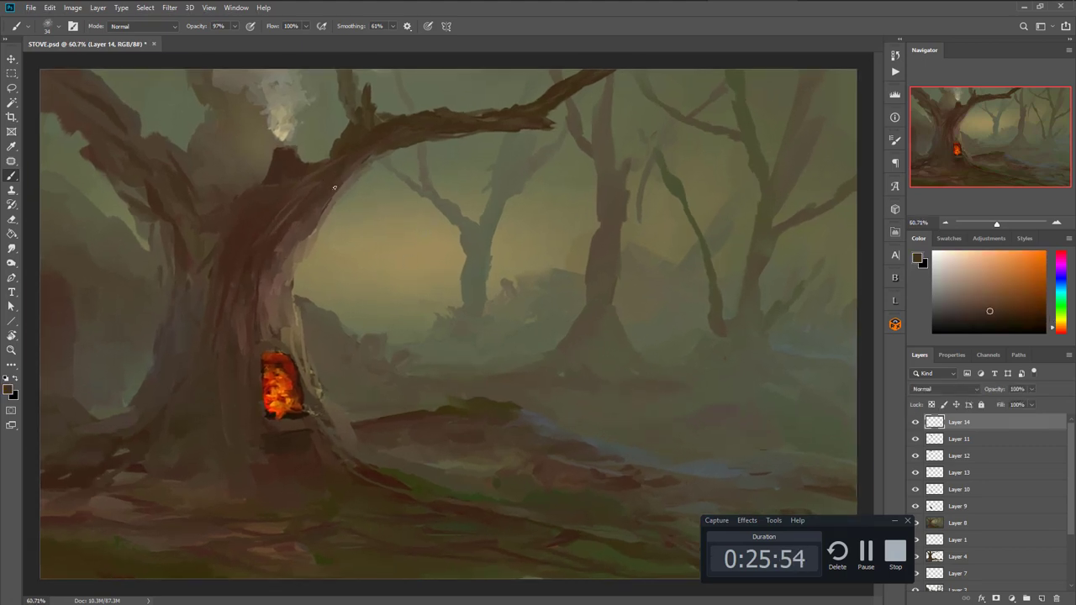
pyautogui.moveTo(334, 200); pyautogui.dragTo(501, 135)
pyautogui.moveTo(318, 228)
pyautogui.mouseDown()
pyautogui.moveTo(479, 173)
pyautogui.moveTo(474, 99)
pyautogui.mouseUp()
pyautogui.hotkey('ctrl', 'z')
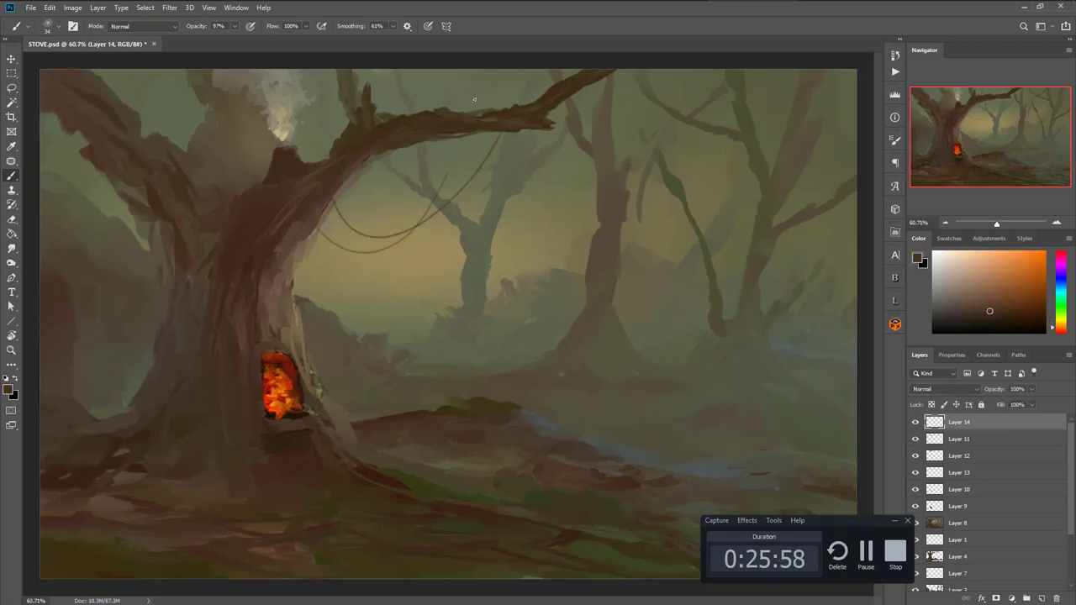
# Paint more thin hanging vines between the distant trees on the right and under the far-left branches, using colors sampled nearby.
pyautogui.keyDown('alt'); pyautogui.click(790, 170); pyautogui.keyUp('alt')
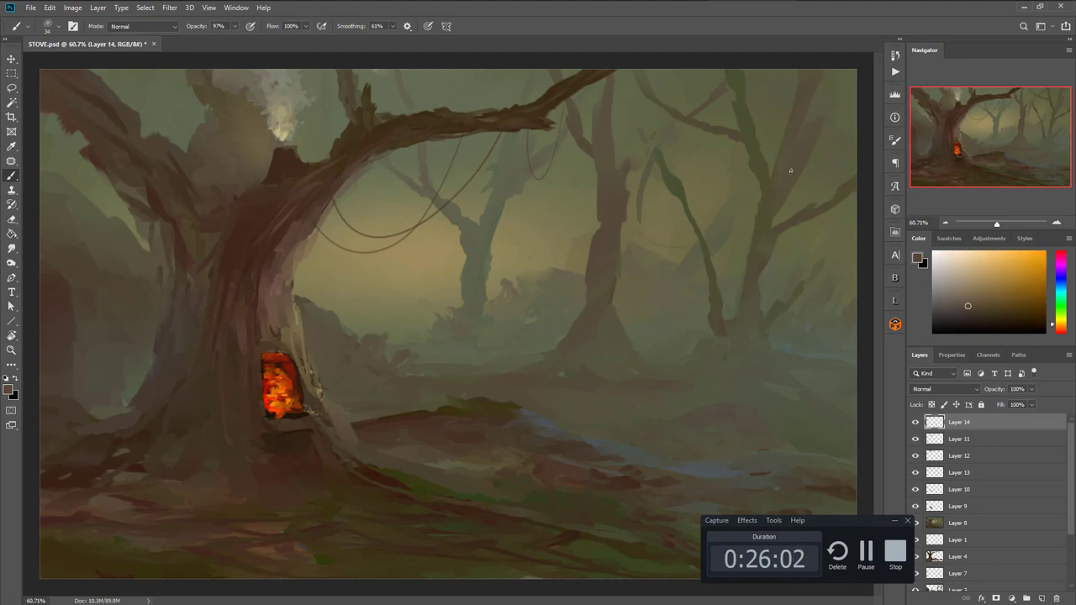
pyautogui.keyDown('alt'); pyautogui.click(748, 80); pyautogui.keyUp('alt')
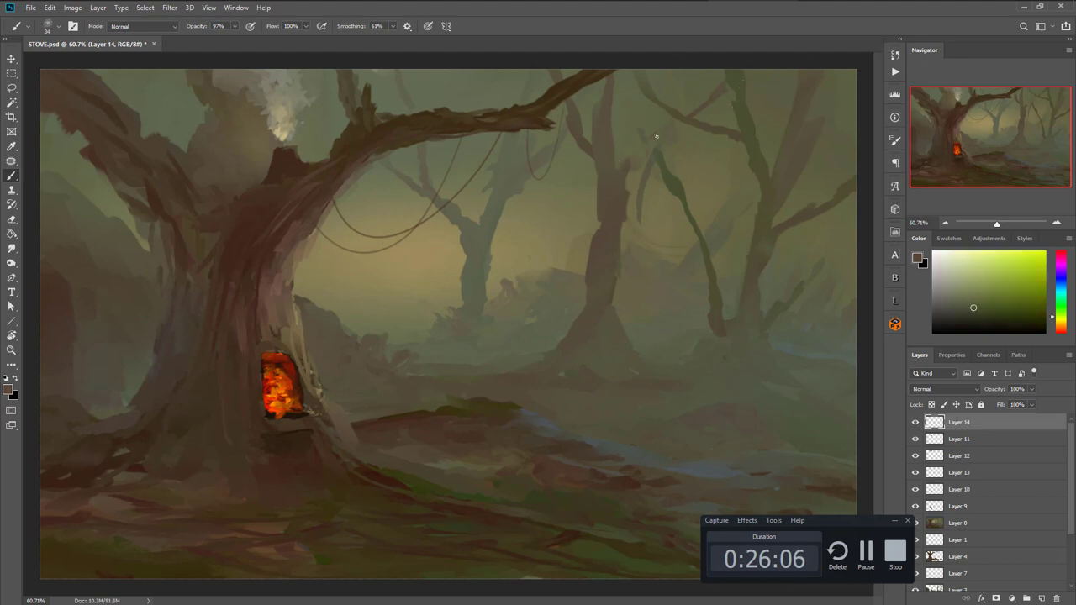
pyautogui.keyDown('alt'); pyautogui.click(165, 178); pyautogui.keyUp('alt')
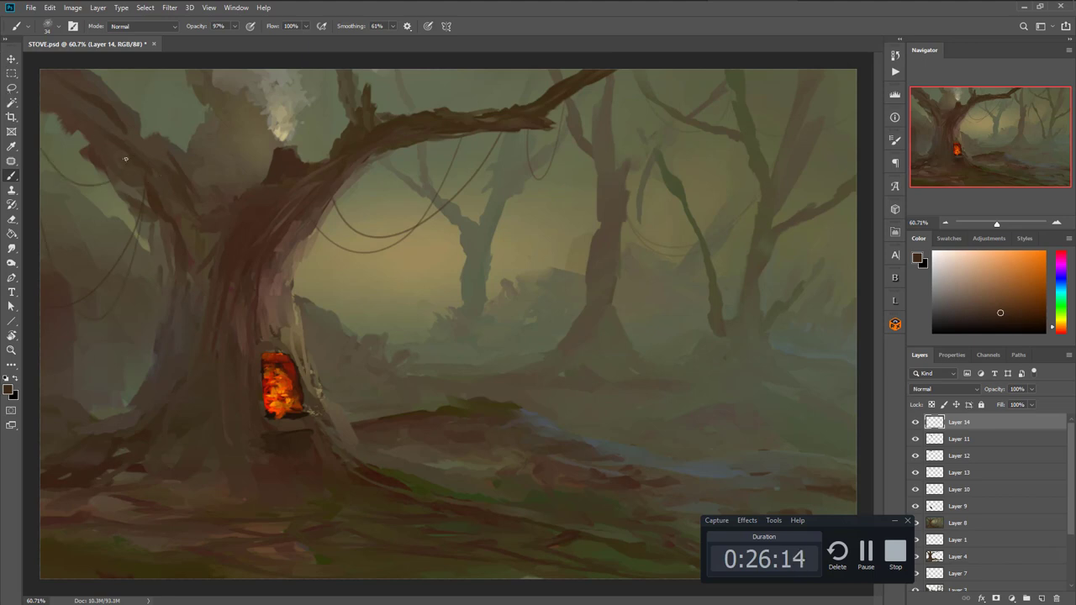
pyautogui.keyDown('alt'); pyautogui.click(238, 240); pyautogui.keyUp('alt')
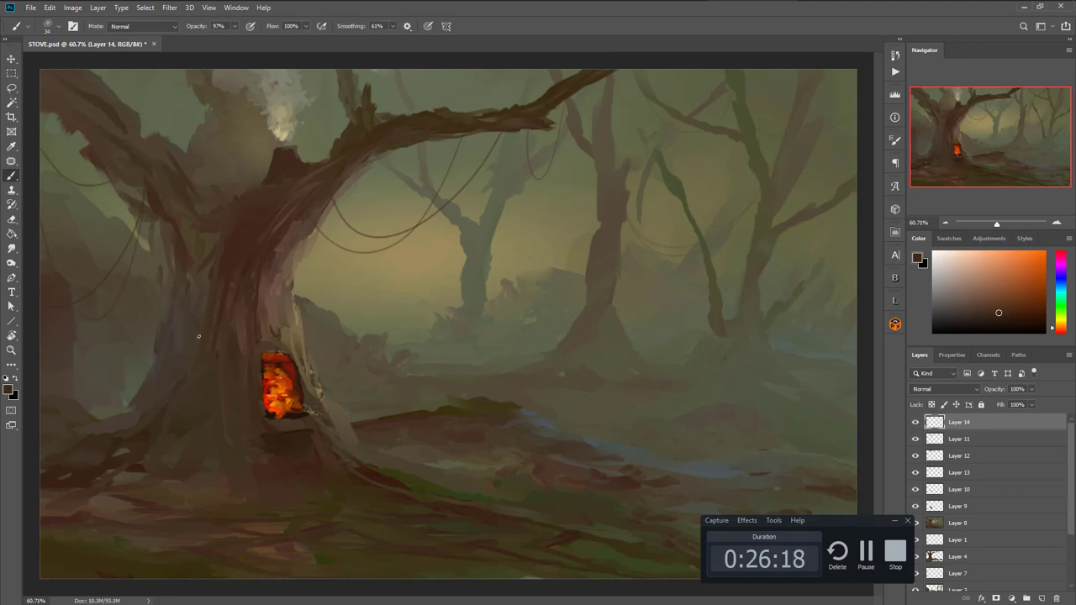
pyautogui.hotkey('ctrl', 'z')
# Choose the leaf brush from the NATURE group and add a new layer above Layer 14 for the foliage.
pyautogui.moveTo(552, 351); pyautogui.dragTo(514, 351)
pyautogui.rightClick(522, 349)
pyautogui.moveTo(1048, 315)
pyautogui.mouseDown()
pyautogui.moveTo(1048, 434)
pyautogui.moveTo(1048, 420)
pyautogui.mouseUp()
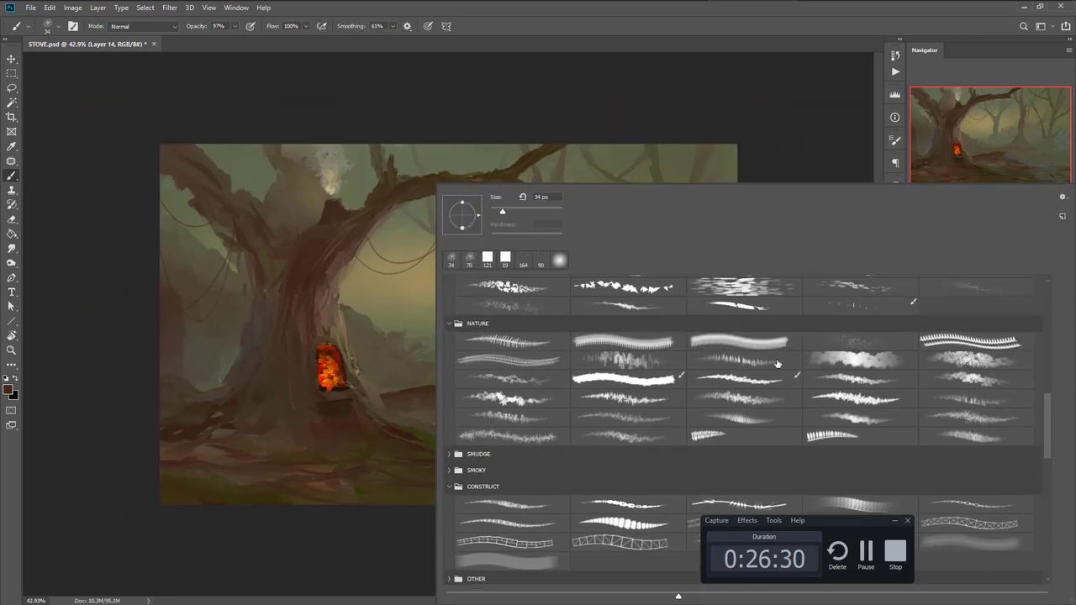
pyautogui.click(504, 399)
pyautogui.moveTo(375, 315); pyautogui.dragTo(445, 327)
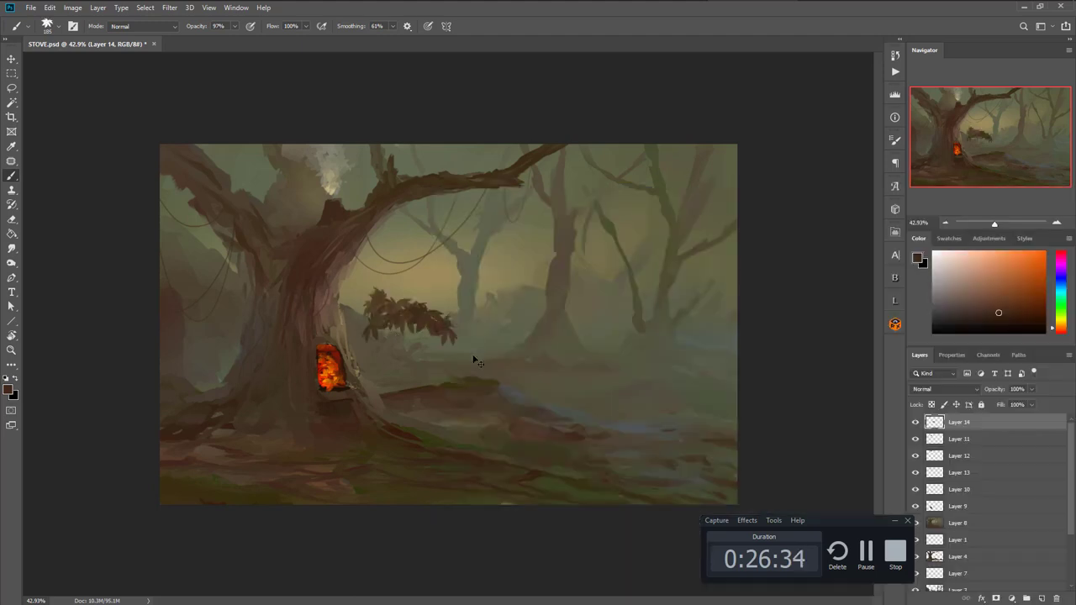
pyautogui.hotkey('ctrl', 'z')
pyautogui.click(1041, 598)
# Resize the leaf brush to 204 px and paint a dark leafy bush in the lower-right corner using sampled ground colors.
pyautogui.keyDown('alt'); pyautogui.click(549, 480); pyautogui.keyUp('alt')
pyautogui.moveTo(583, 442); pyautogui.dragTo(593, 448)
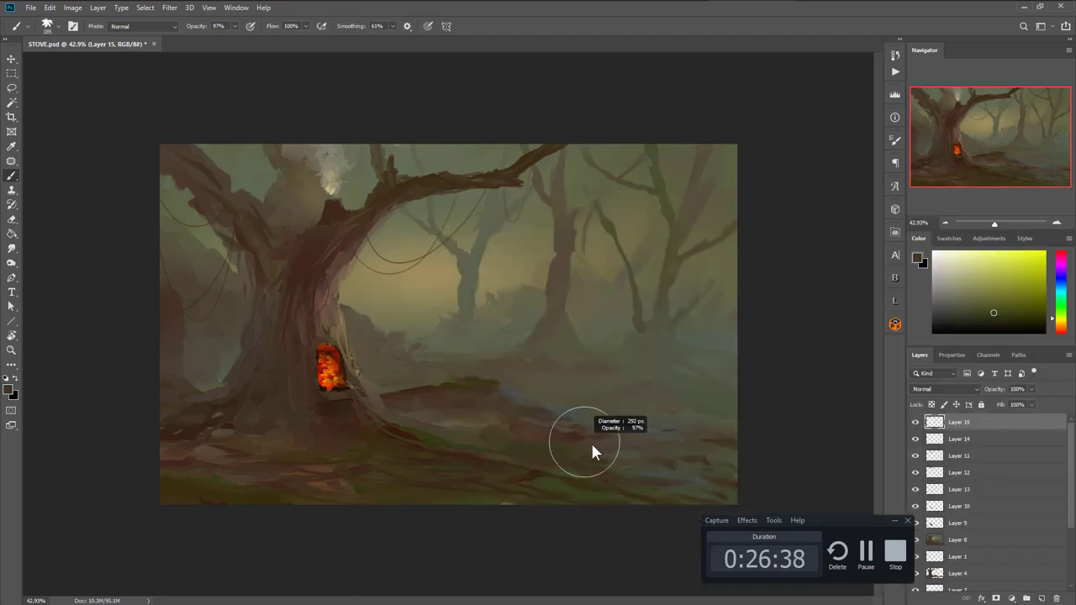
pyautogui.moveTo(647, 415); pyautogui.dragTo(715, 422)
pyautogui.moveTo(641, 442)
pyautogui.mouseDown()
pyautogui.moveTo(631, 445)
pyautogui.moveTo(648, 475)
pyautogui.moveTo(686, 476)
pyautogui.moveTo(663, 488)
pyautogui.mouseUp()
pyautogui.keyDown('alt'); pyautogui.click(538, 471); pyautogui.keyUp('alt')
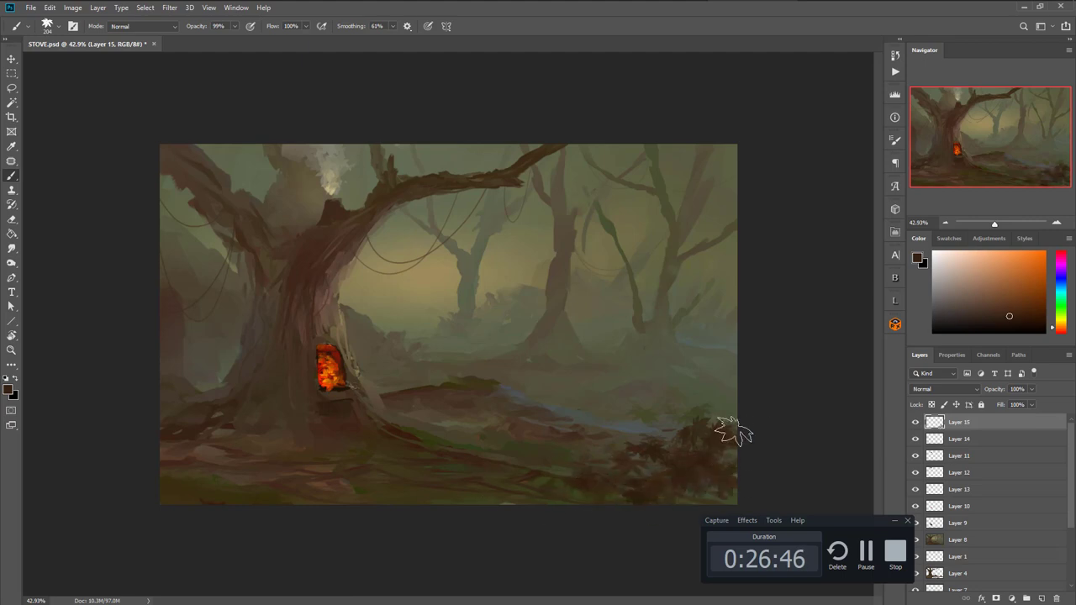
# Build up the lower-right bush with varied sampled browns and greys, extending its leaves toward the stream.
pyautogui.keyDown('alt'); pyautogui.click(672, 428); pyautogui.keyUp('alt')
pyautogui.keyDown('alt'); pyautogui.click(680, 449); pyautogui.keyUp('alt')
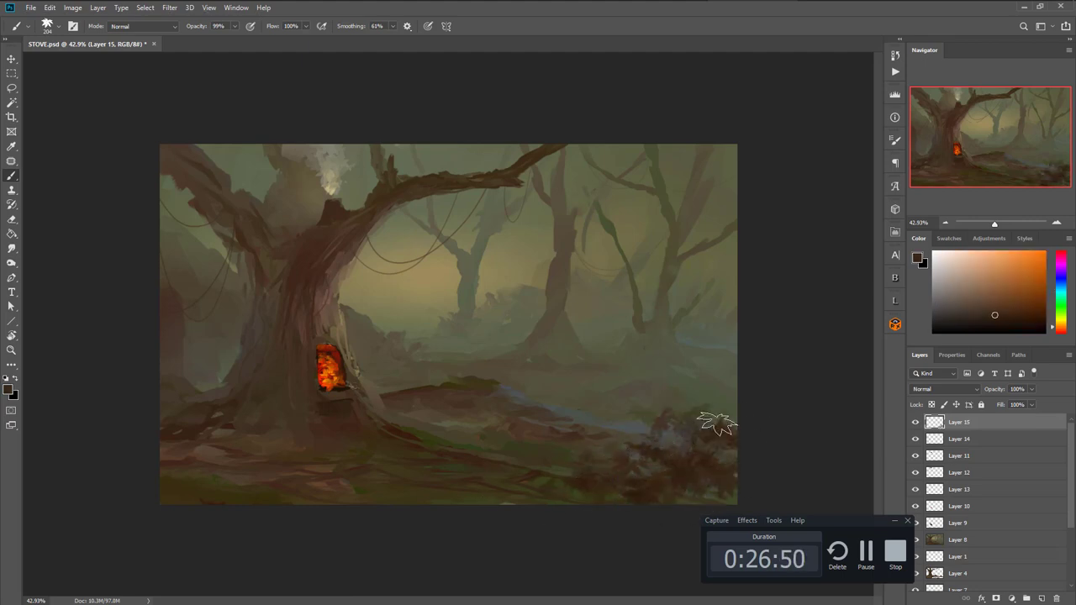
pyautogui.moveTo(732, 416); pyautogui.dragTo(716, 430)
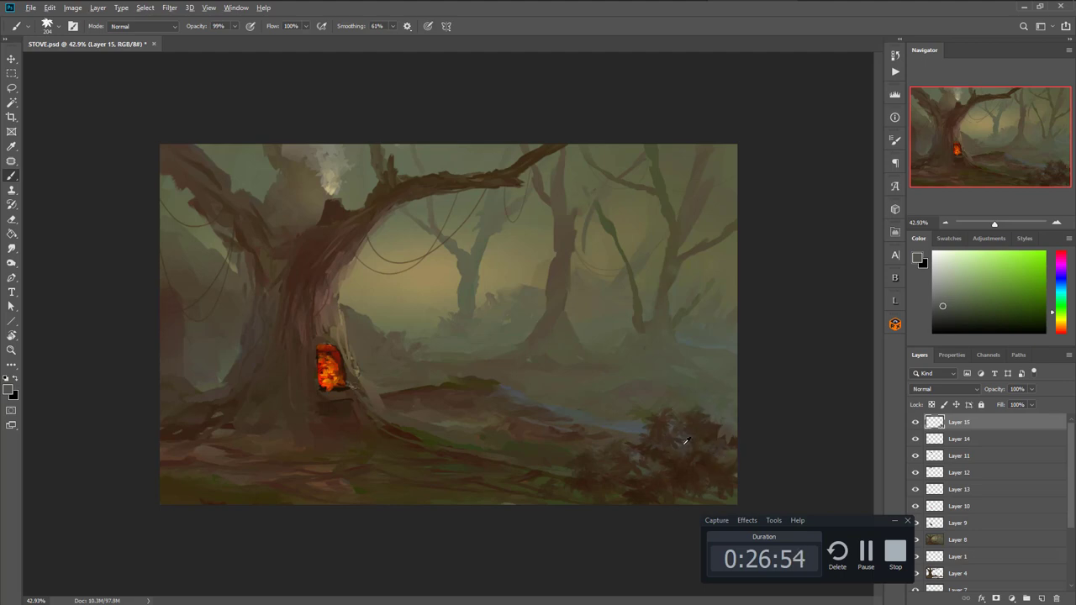
pyautogui.keyDown('alt'); pyautogui.click(723, 464); pyautogui.keyUp('alt')
pyautogui.moveTo(601, 446); pyautogui.dragTo(647, 434)
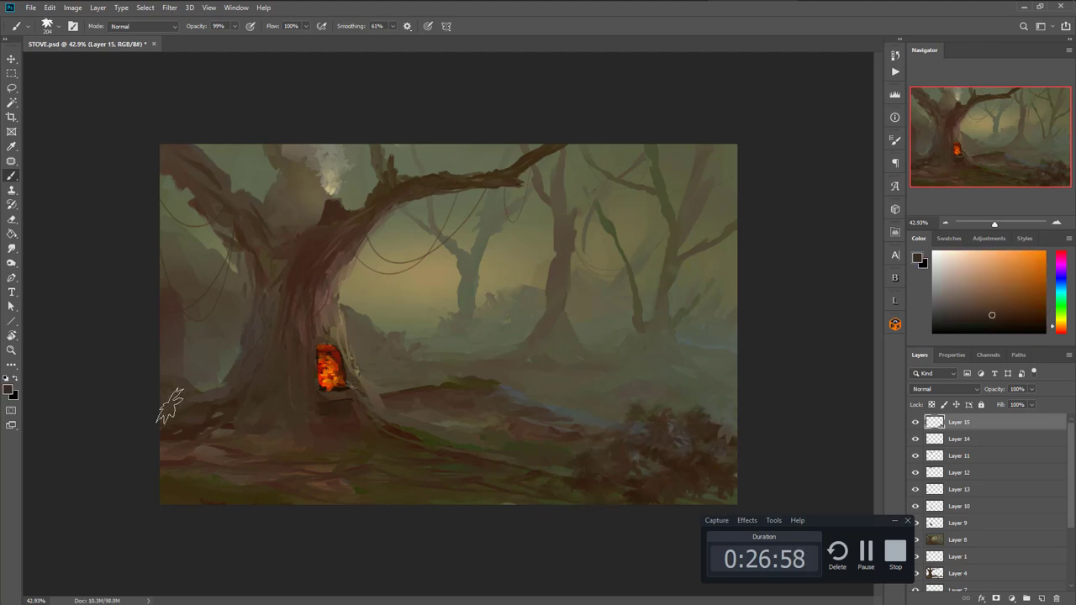
# Paint leafy foliage in the lower-left corner beside the tree roots, using sampled brown and dark green tones.
pyautogui.keyDown('alt'); pyautogui.click(191, 429); pyautogui.keyUp('alt')
pyautogui.moveTo(185, 391); pyautogui.dragTo(223, 435)
pyautogui.keyDown('alt'); pyautogui.click(367, 473); pyautogui.keyUp('alt')
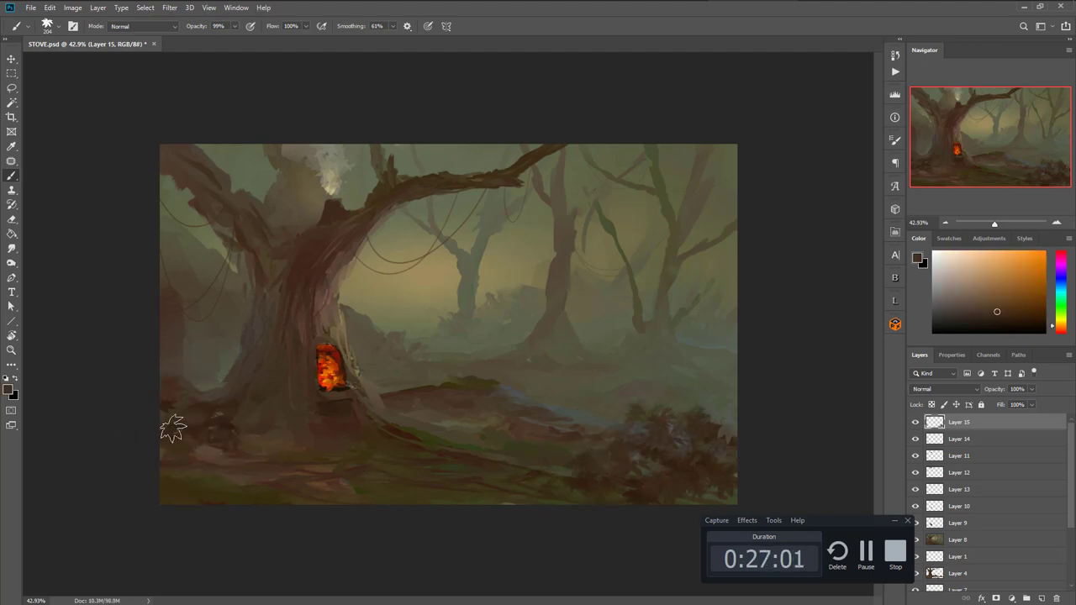
pyautogui.keyDown('alt'); pyautogui.click(420, 437); pyautogui.keyUp('alt')
pyautogui.moveTo(133, 371)
pyautogui.mouseDown()
pyautogui.moveTo(170, 341)
pyautogui.moveTo(158, 398)
pyautogui.moveTo(238, 476)
pyautogui.moveTo(204, 379)
pyautogui.moveTo(243, 465)
pyautogui.moveTo(157, 486)
pyautogui.mouseUp()
# Add dark green leaves to the lower-right bush and save the document.
pyautogui.moveTo(649, 430)
pyautogui.mouseDown()
pyautogui.moveTo(714, 436)
pyautogui.moveTo(706, 491)
pyautogui.moveTo(643, 487)
pyautogui.moveTo(715, 392)
pyautogui.mouseUp()
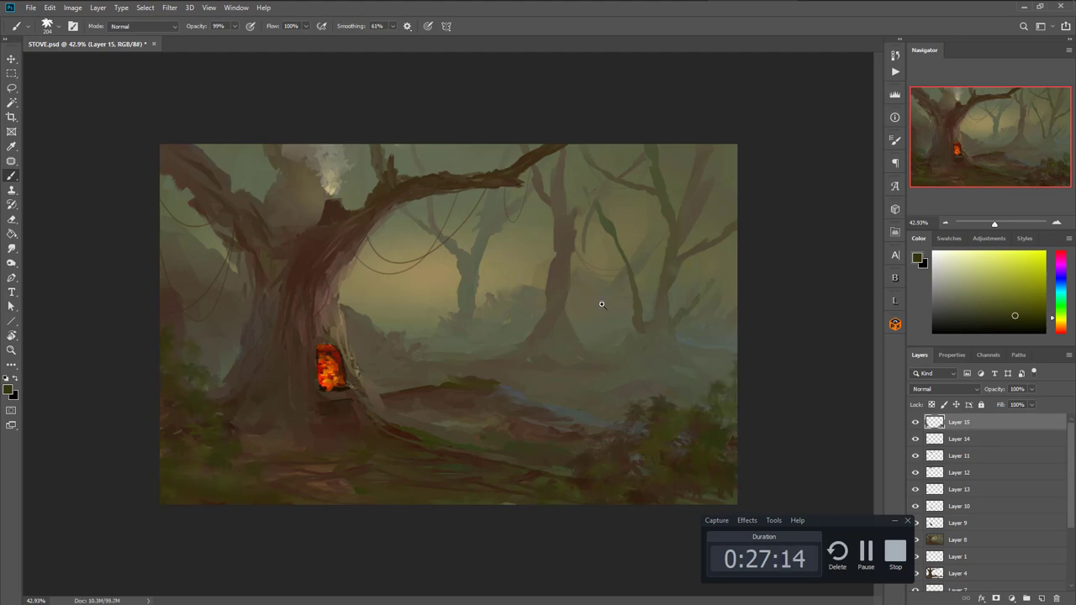
pyautogui.moveTo(601, 304)
pyautogui.mouseDown()
pyautogui.moveTo(613, 288)
pyautogui.moveTo(606, 305)
pyautogui.mouseUp()
pyautogui.hotkey('ctrl', 's')
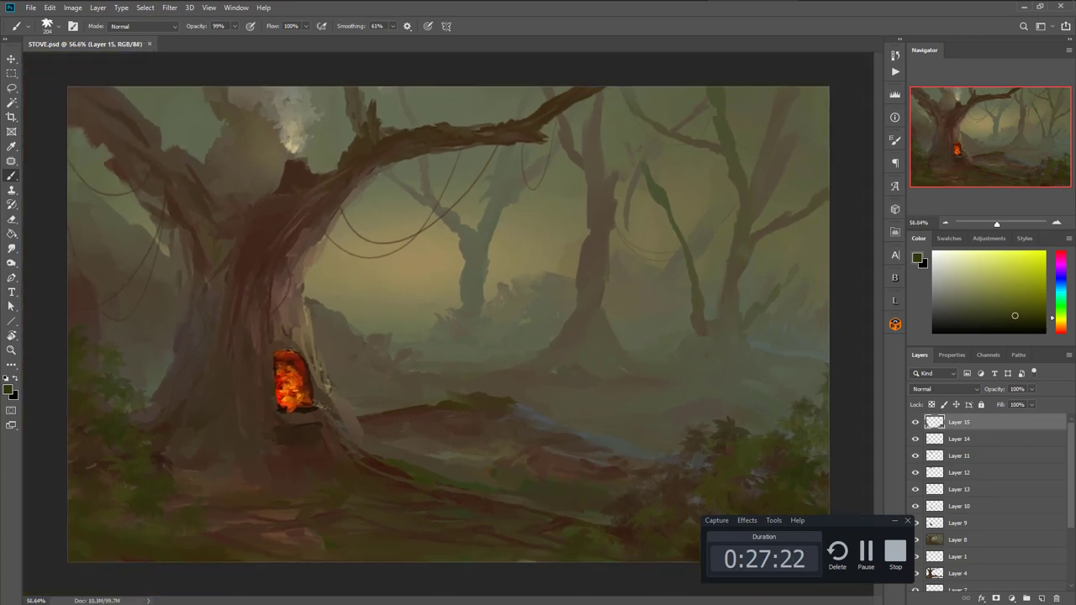
# Add a new layer and scatter orange sparks around the fire doorway with a DUBZ speckle brush in sampled flame color.
pyautogui.click(1041, 598)
pyautogui.rightClick(855, 328)
pyautogui.moveTo(1048, 432); pyautogui.dragTo(919, 412)
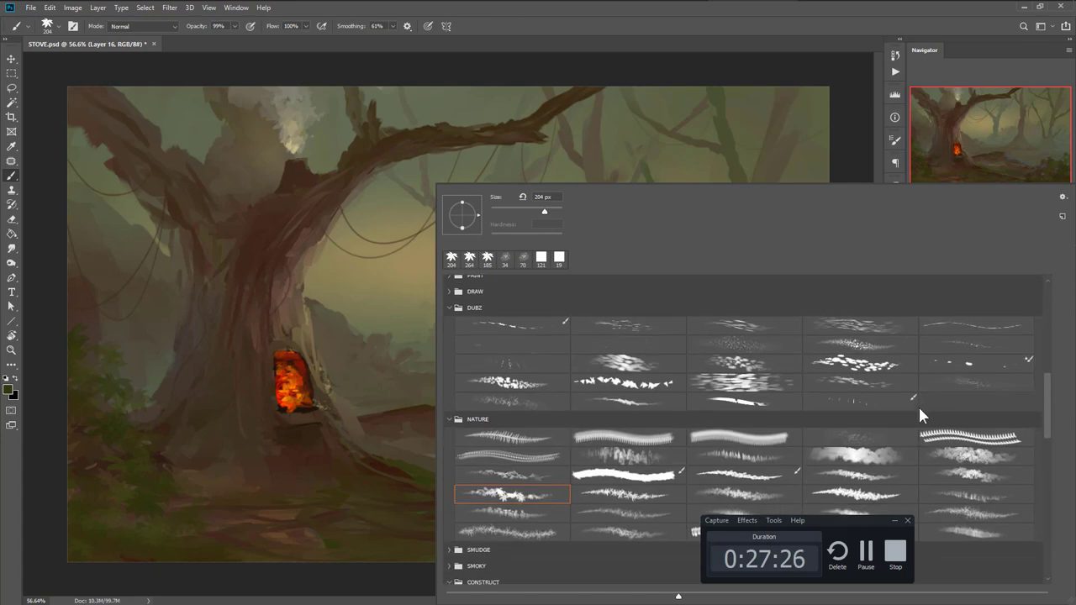
pyautogui.click(627, 346)
pyautogui.keyDown('alt'); pyautogui.click(293, 383); pyautogui.keyUp('alt')
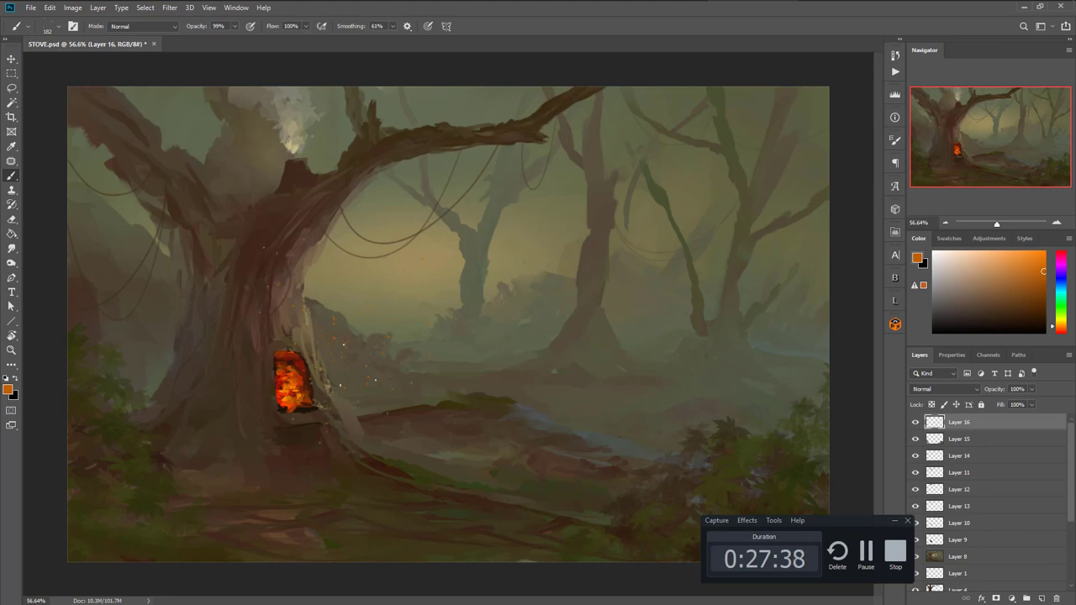
pyautogui.press('r')
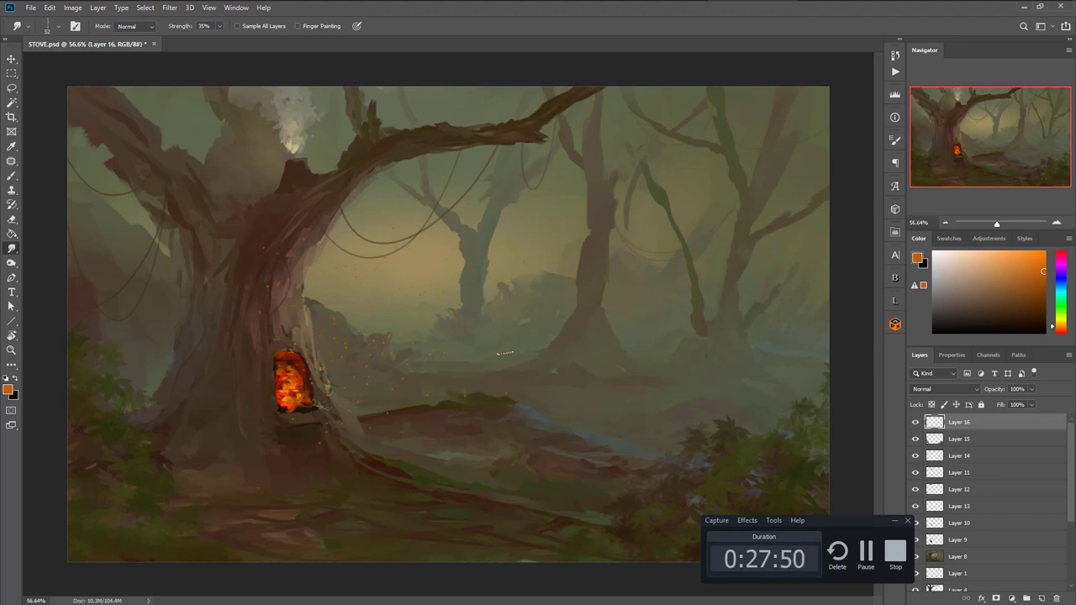
# Stamp all visible layers into a new merged layer on top and save the document.
pyautogui.hotkey('ctrl', 'shift', 'alt', 'e')
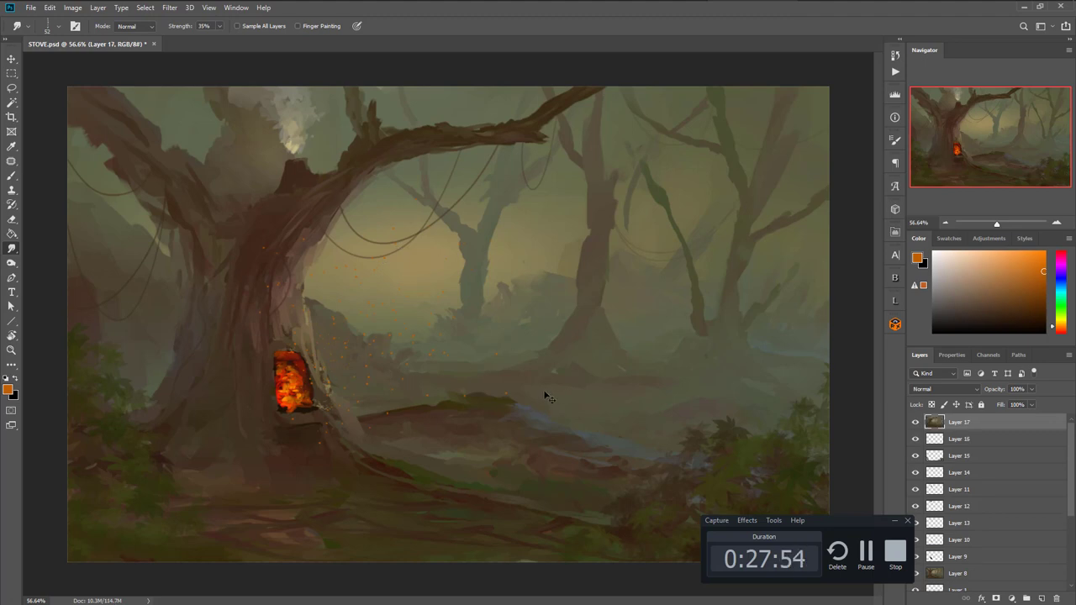
pyautogui.hotkey('ctrl', 's')
# Try the Auto Color correction on the merged layer and undo it.
pyautogui.click(72, 8)
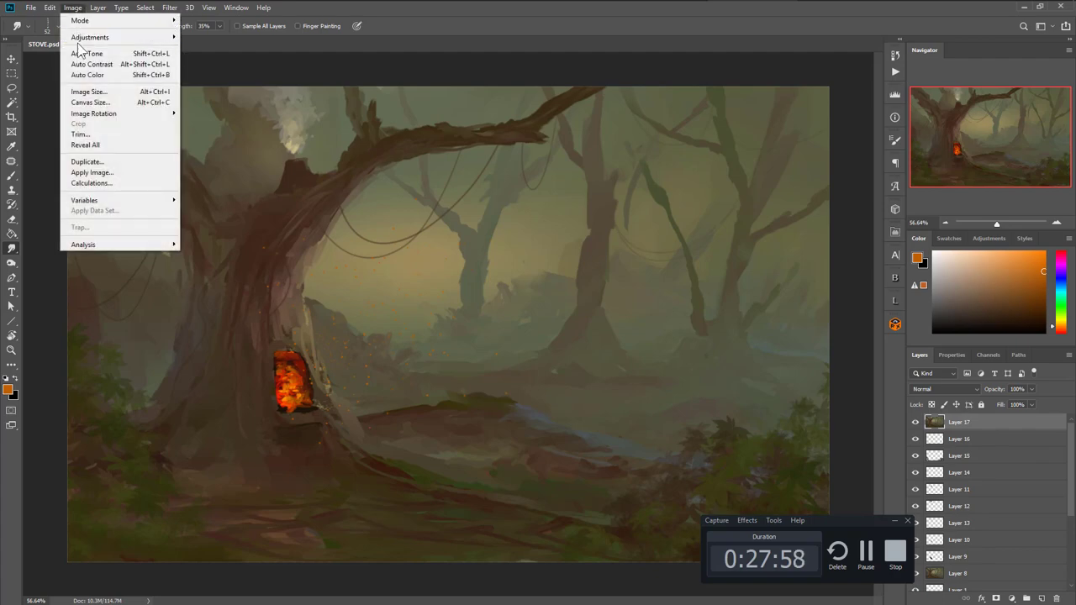
pyautogui.click(87, 75)
pyautogui.hotkey('ctrl', 'z')
pyautogui.click(73, 8)
pyautogui.click(87, 75)
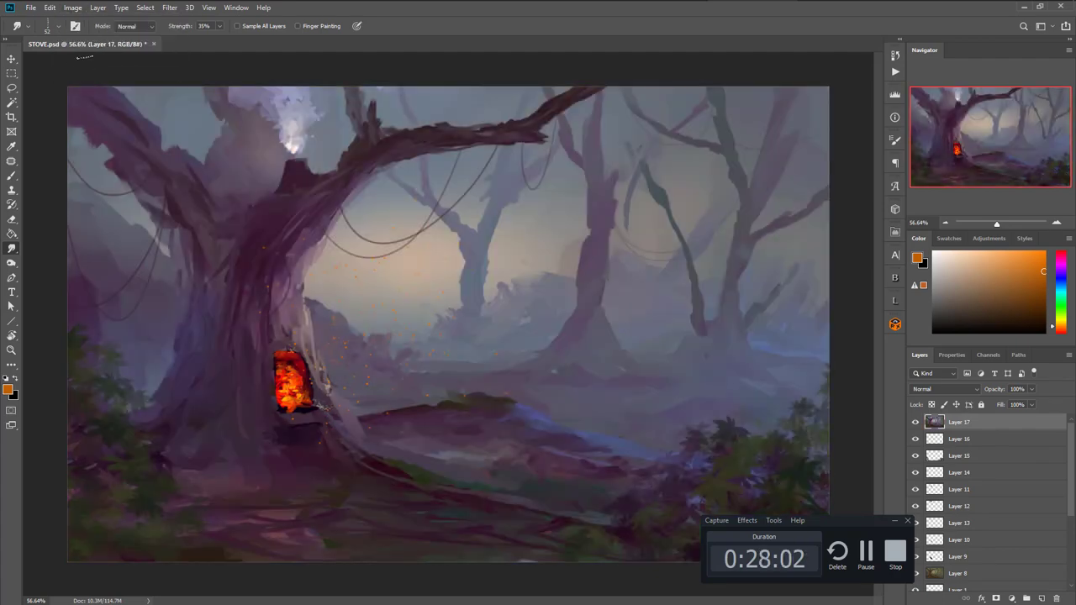
pyautogui.hotkey('ctrl', 'z')
# Duplicate the merged layer beneath itself, apply Auto Color to Layer 17, and hide that corrected layer.
pyautogui.moveTo(999, 423); pyautogui.dragTo(998, 434)
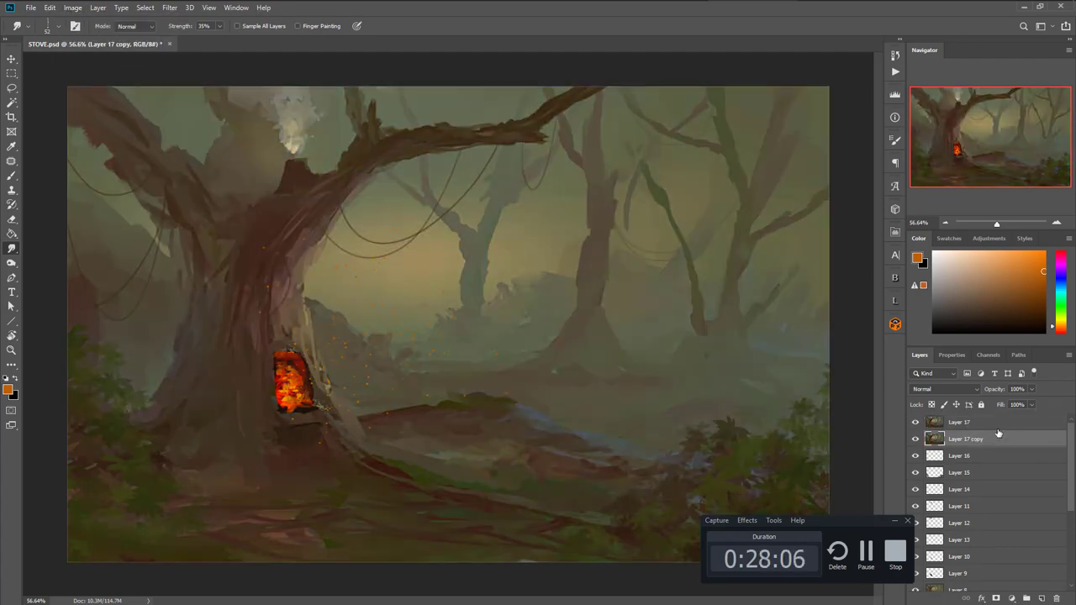
pyautogui.click(997, 424)
pyautogui.click(73, 8)
pyautogui.click(87, 75)
pyautogui.click(915, 422)
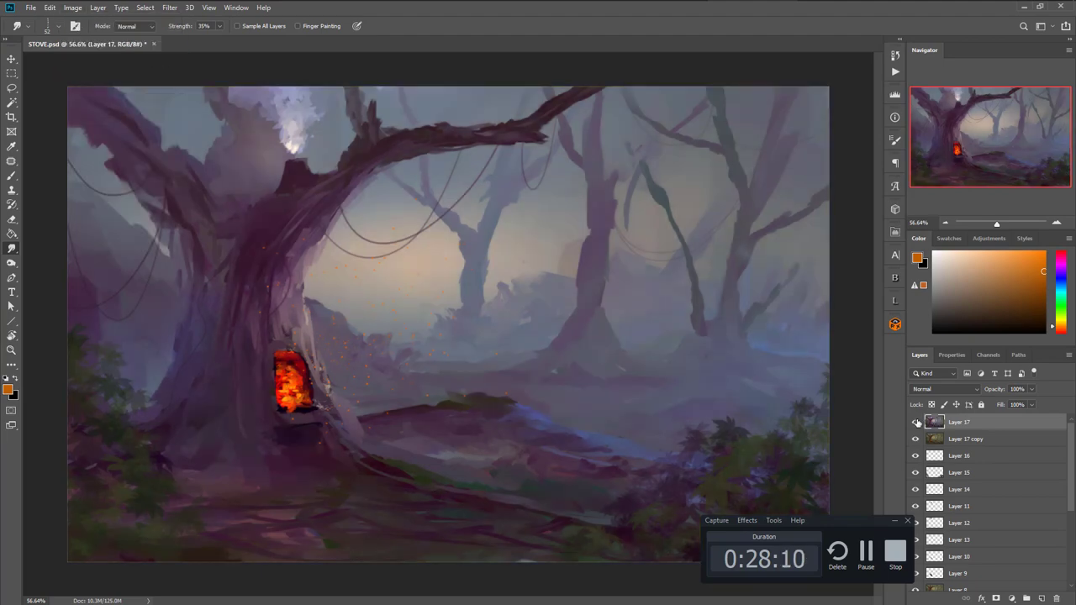
# Duplicate Layer 17 copy and apply Auto Contrast to the duplicate.
pyautogui.click(992, 440)
pyautogui.hotkey('ctrl', 'j')
pyautogui.click(73, 7)
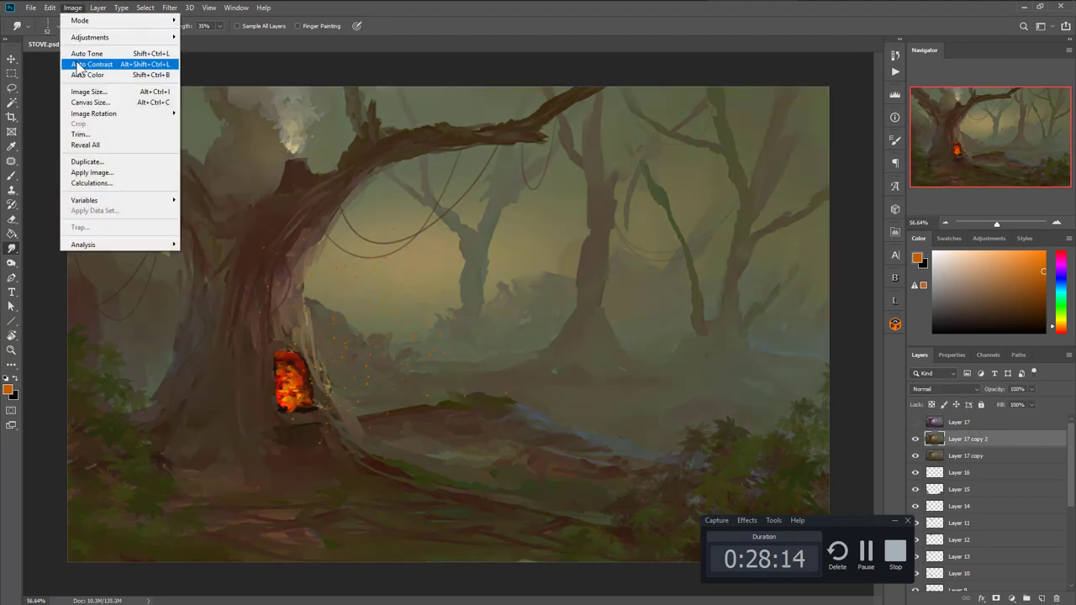
pyautogui.click(84, 64)
# Set the brightness of Layer 17 copy 2 to -38 with a Brightness/Contrast adjustment.
pyautogui.hotkey('alt', 'i')
pyautogui.press('j')
pyautogui.press('c')
pyautogui.click(737, 288)
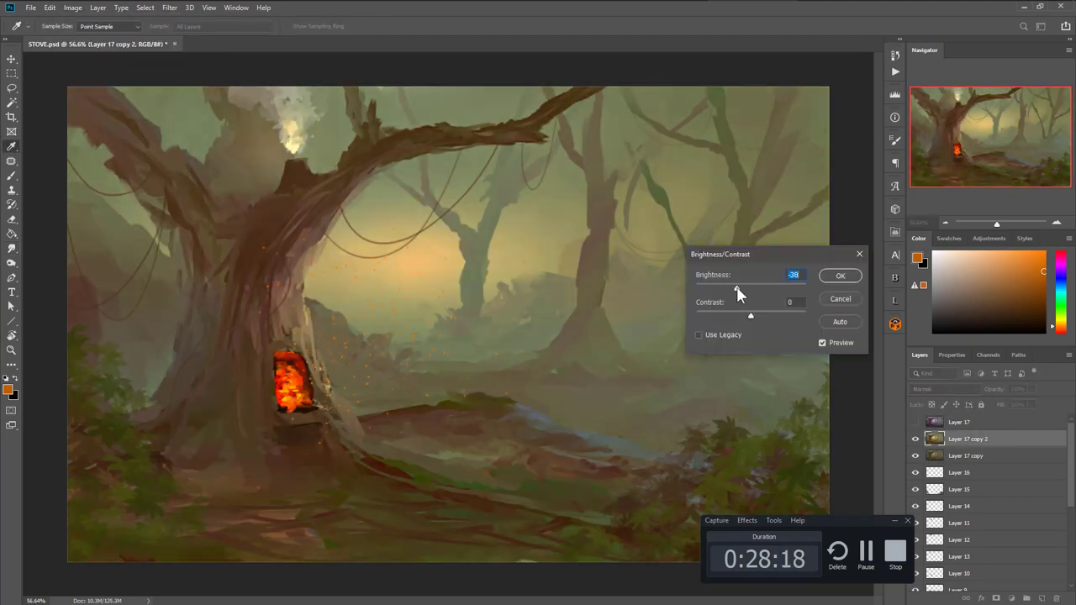
pyautogui.click(839, 281)
# Lower the opacity of Layer 17 copy 2 and stamp the visible layers into a new layer.
pyautogui.press('r')
pyautogui.moveTo(994, 395); pyautogui.dragTo(943, 392)
pyautogui.hotkey('ctrl', 'alt', 'shift', 'e')
# Show the Auto Color version, Layer 17, at 39% opacity and stamp the visible layers into a new top layer.
pyautogui.click(915, 422)
pyautogui.click(966, 422)
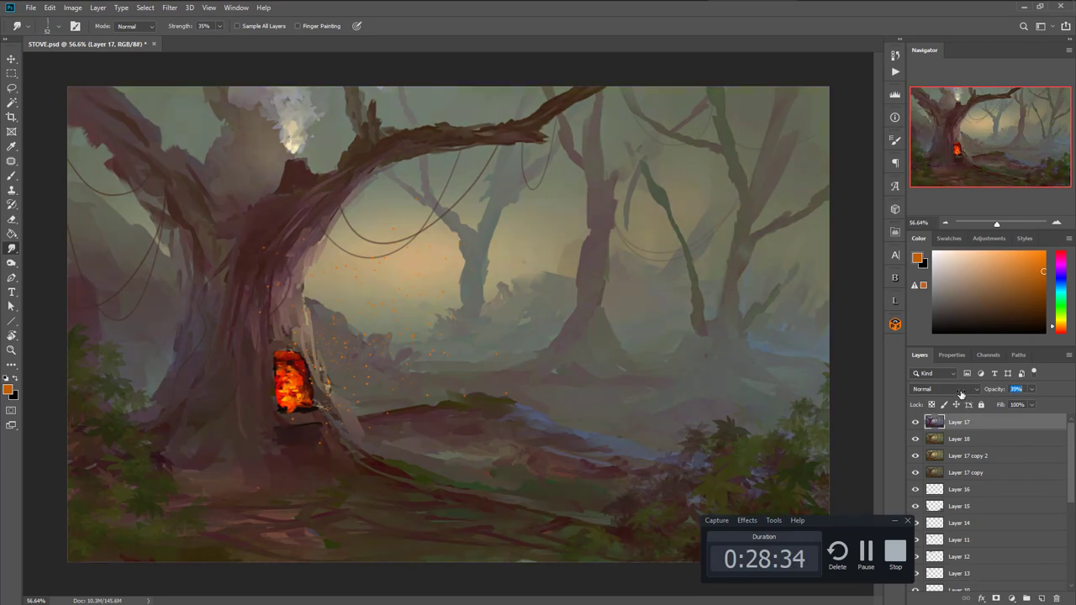
pyautogui.hotkey('ctrl', 'alt', 'shift', 'e')
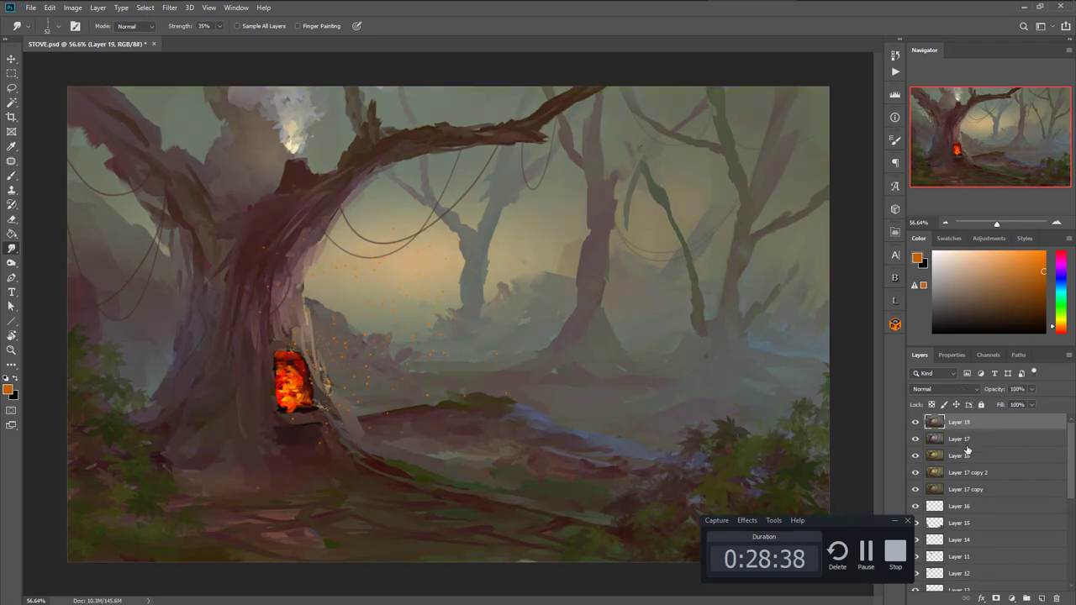
# Add a new empty layer above Layer 19 and choose a soft brush preset for the Brush tool.
pyautogui.click(1041, 598)
pyautogui.rightClick(614, 278)
pyautogui.scroll(5, 942, 318)
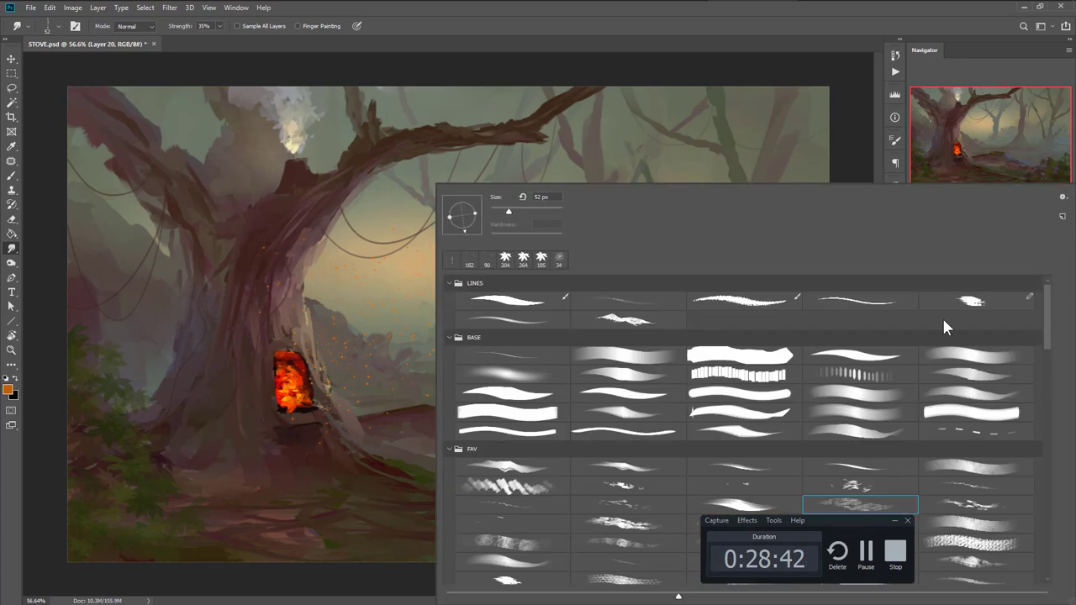
pyautogui.click(530, 377)
pyautogui.click(377, 75)
pyautogui.moveTo(311, 321); pyautogui.dragTo(347, 335)
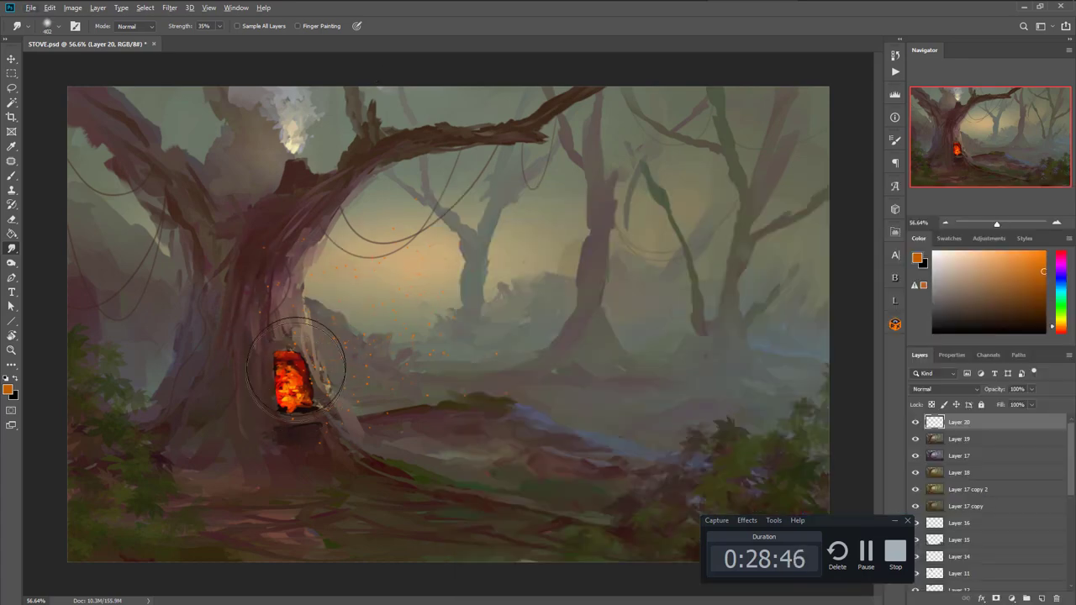
pyautogui.press('b')
pyautogui.rightClick(324, 310)
pyautogui.moveTo(930, 351); pyautogui.dragTo(936, 313)
pyautogui.click(392, 383)
pyautogui.click(298, 338)
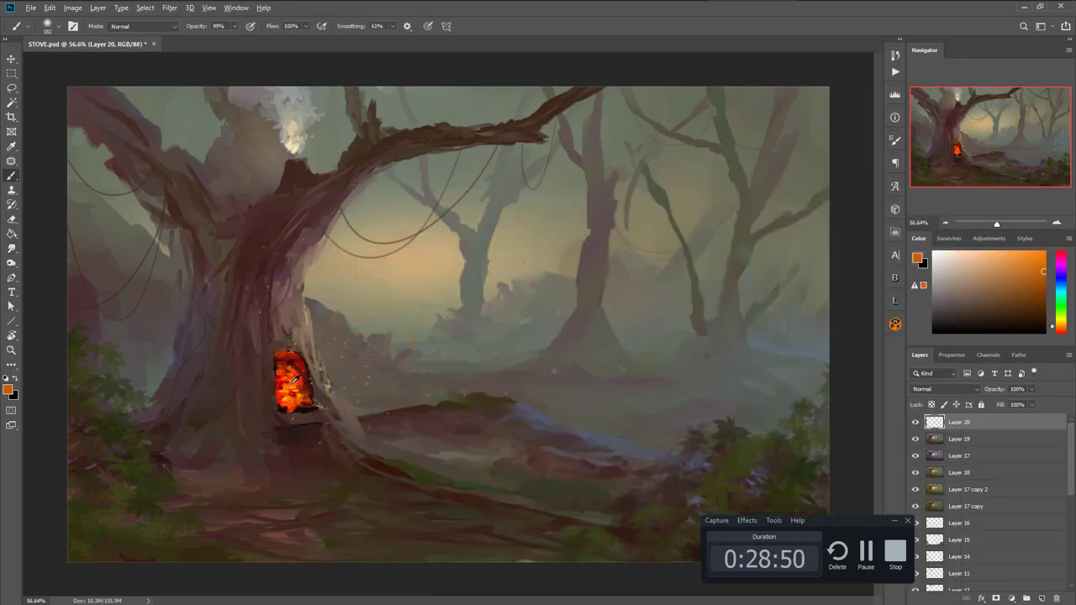
# Sample bright orange from the fire doorway, set the brush to Color Dodge and stamp the visible layers into a new top layer.
pyautogui.keyDown('alt'); pyautogui.click(291, 353); pyautogui.keyUp('alt')
pyautogui.keyDown('shift'); pyautogui.rightClick(292, 323); pyautogui.keyUp('shift')
pyautogui.click(328, 408)
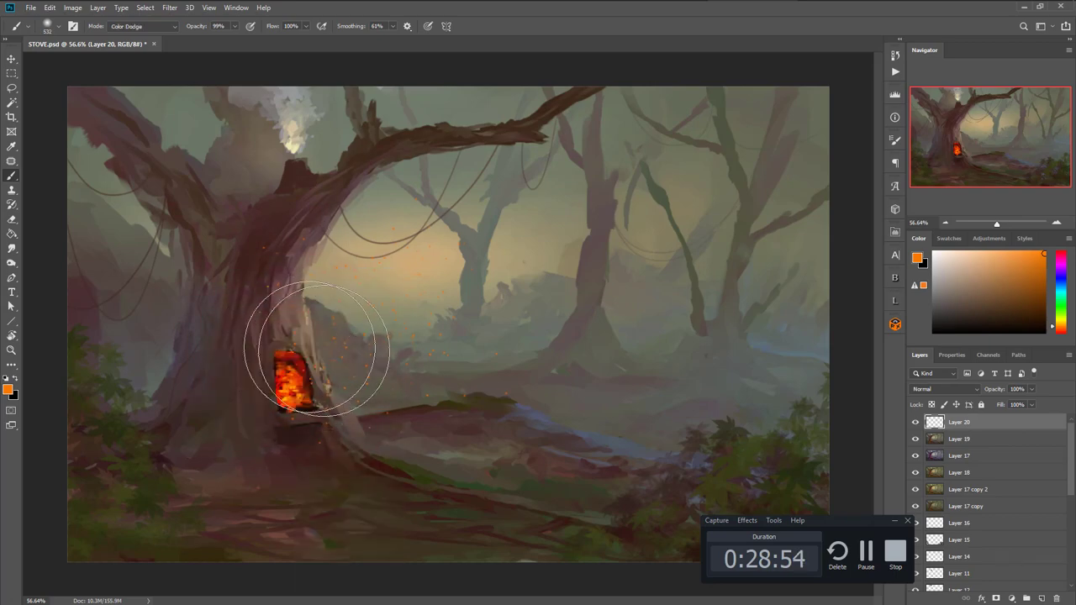
pyautogui.hotkey('ctrl', 'shift', 'alt', 'e')
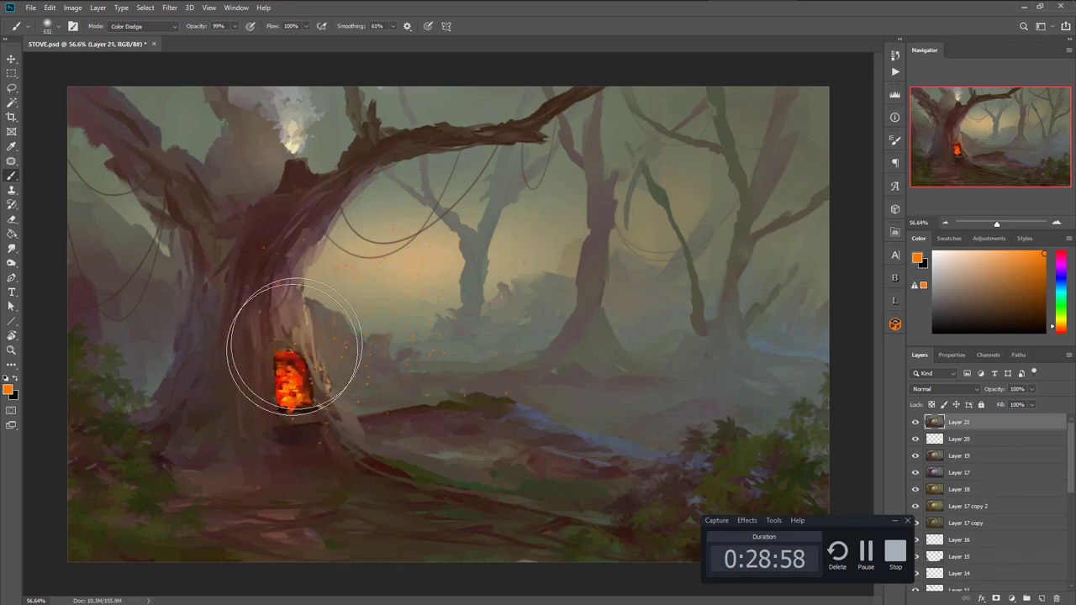
# Paint a warm orange glow around the fire doorway with a larger Color Dodge brush and stamp the visible layers into a new layer.
pyautogui.press(']')
pyautogui.press(']')
pyautogui.press(']')
pyautogui.moveTo(274, 351)
pyautogui.mouseDown()
pyautogui.moveTo(370, 403)
pyautogui.moveTo(229, 416)
pyautogui.moveTo(336, 371)
pyautogui.moveTo(395, 397)
pyautogui.moveTo(232, 370)
pyautogui.moveTo(206, 389)
pyautogui.moveTo(269, 366)
pyautogui.moveTo(237, 375)
pyautogui.moveTo(187, 274)
pyautogui.moveTo(160, 343)
pyautogui.moveTo(284, 370)
pyautogui.mouseUp()
pyautogui.hotkey('ctrl', 'shift', 'alt', 'e')
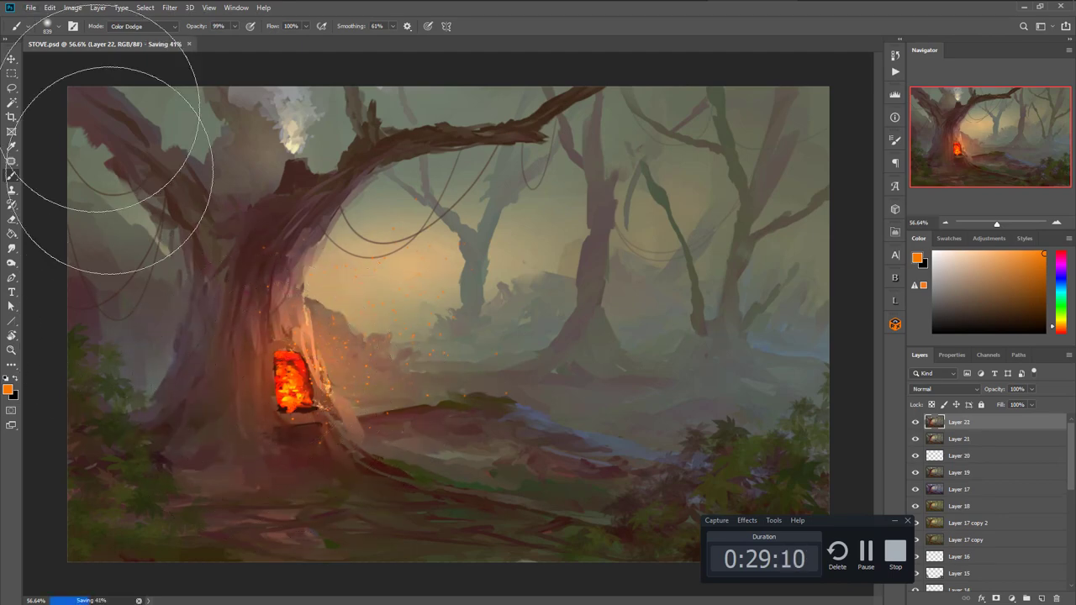
# Resize the image to 1400 pixels wide, keeping its proportions.
pyautogui.click(72, 7)
pyautogui.click(91, 91)
pyautogui.write('1400')
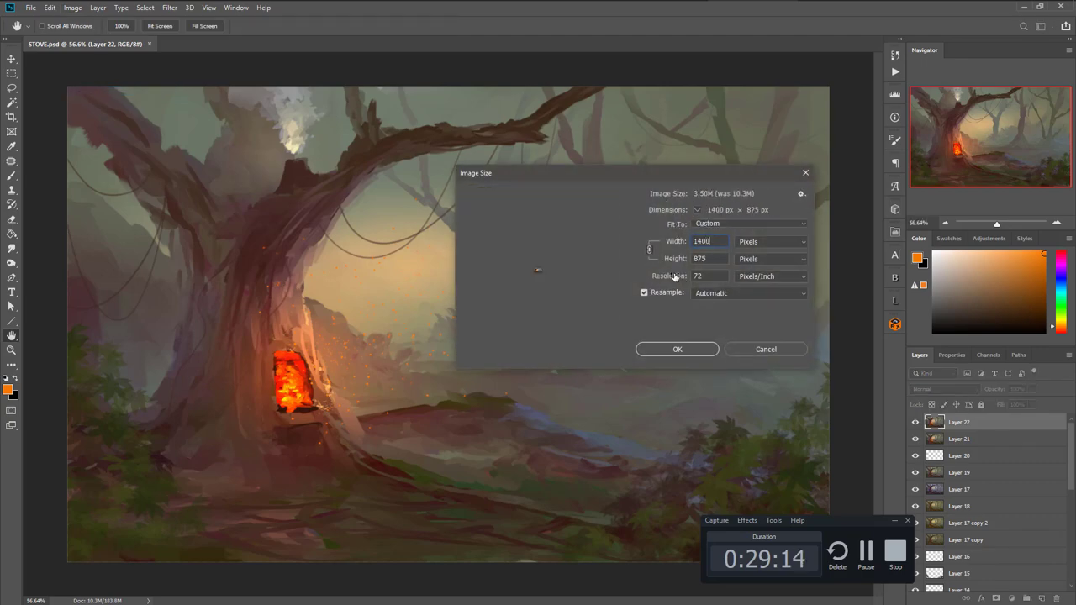
pyautogui.press('Return')
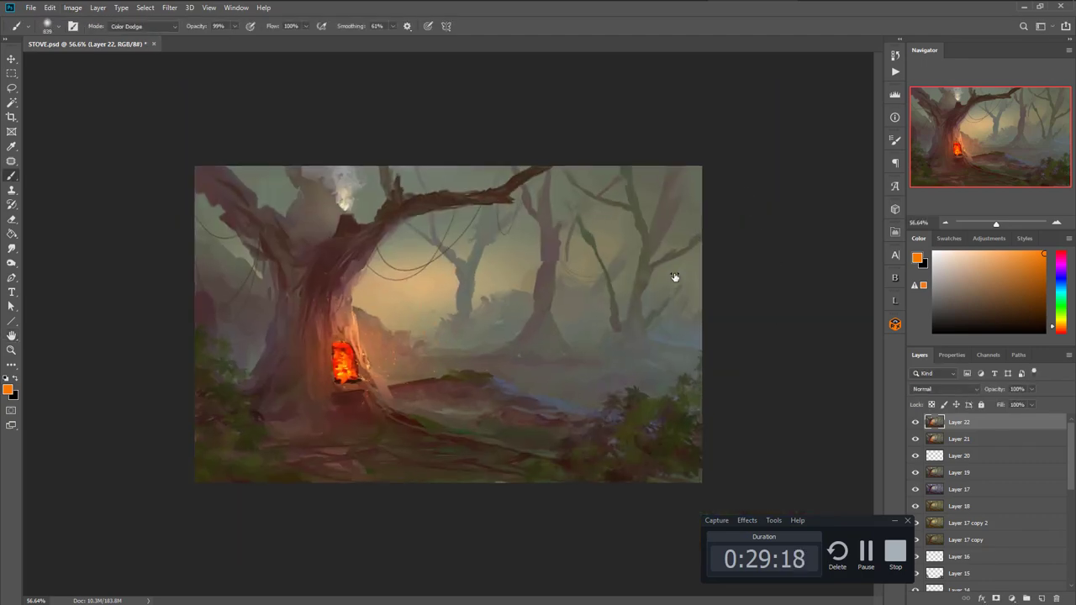
# Apply Smart Sharpen to Layer 22 with an amount of 190%, checking the fire doorway in the preview.
pyautogui.hotkey('ctrl', '1')
pyautogui.press('b')
pyautogui.hotkey('ctrl', 'alt', 'f')
pyautogui.moveTo(859, 226); pyautogui.dragTo(805, 218)
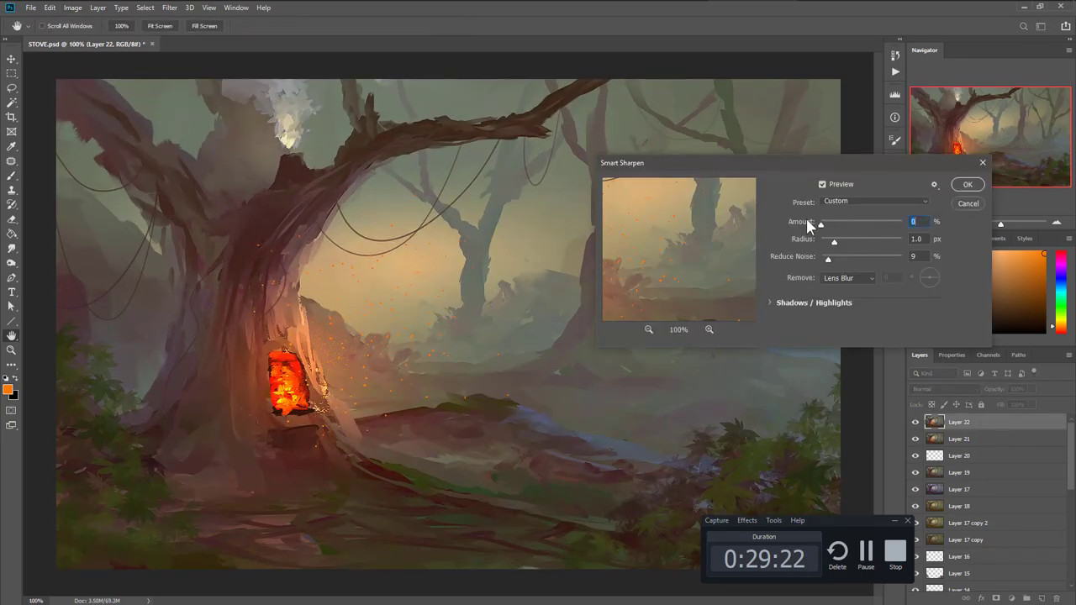
pyautogui.moveTo(693, 239); pyautogui.dragTo(826, 172)
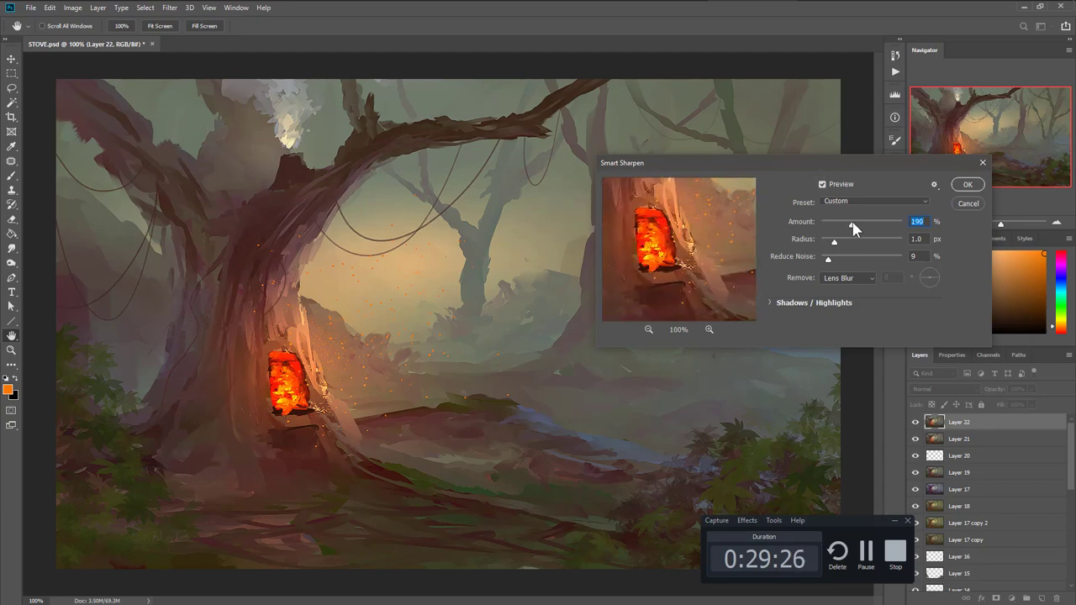
pyautogui.click(966, 184)
pyautogui.click(72, 7)
pyautogui.click(97, 103)
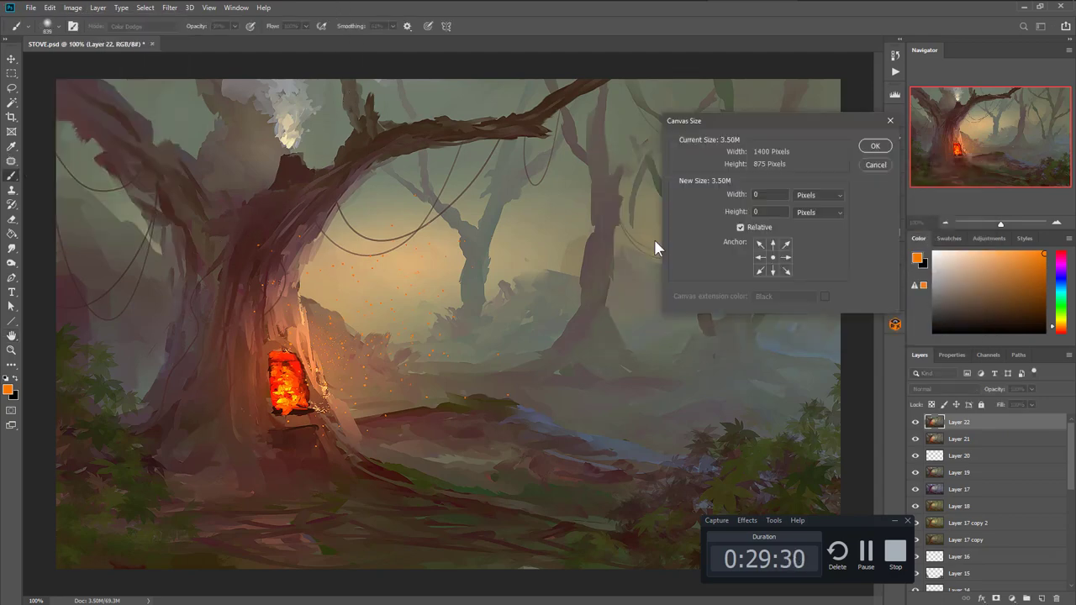
pyautogui.press('Return')
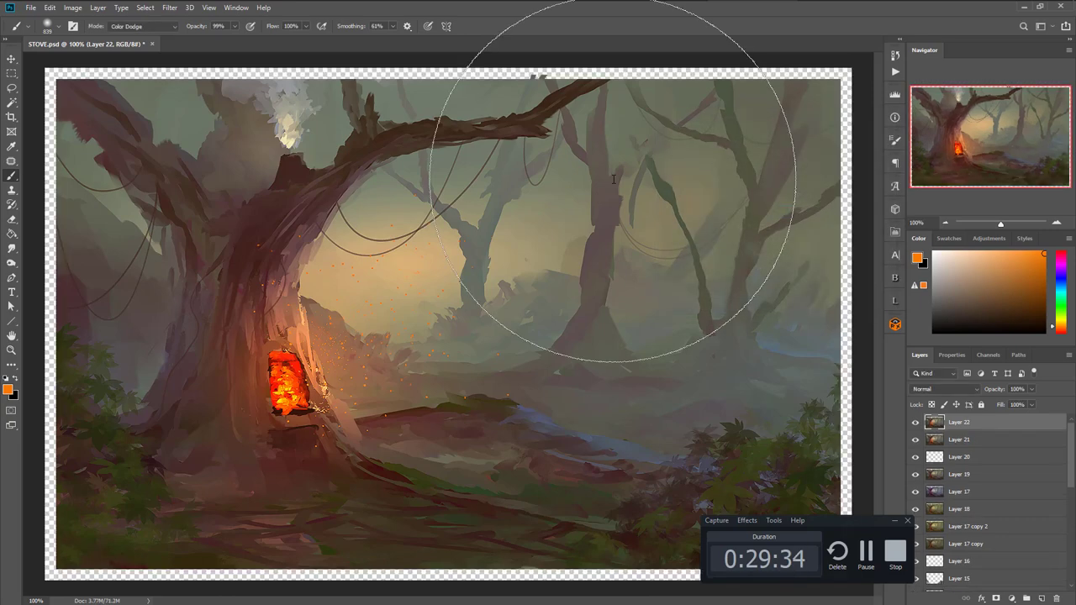
# Flatten the image and extend the canvas by 40 pixels in width and height with a black border.
pyautogui.rightClick(1014, 420)
pyautogui.click(935, 484)
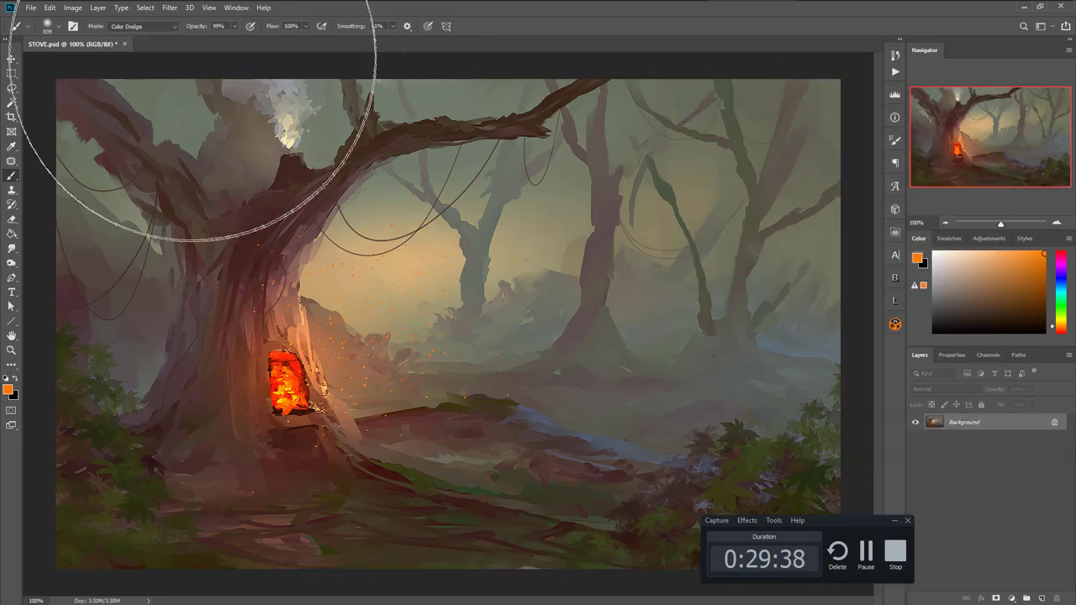
pyautogui.click(72, 8)
pyautogui.click(96, 103)
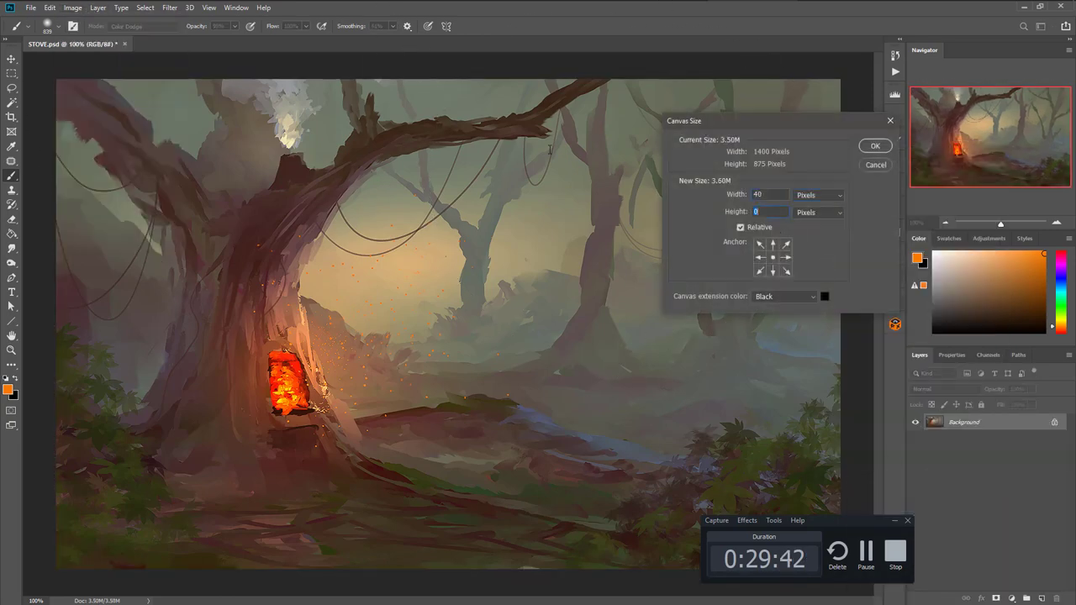
pyautogui.write('40')
pyautogui.press('Return')
# Export the bordered painting with Save for Web as a PNG-24 image.
pyautogui.click(30, 7)
pyautogui.moveTo(50, 159)
pyautogui.click(206, 204)
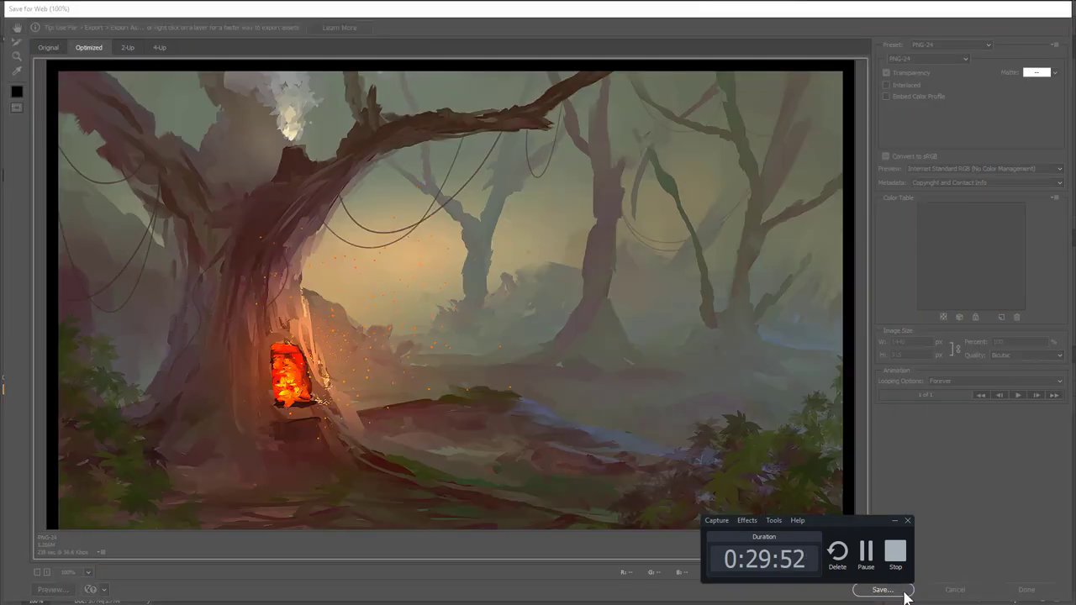
pyautogui.click(905, 590)
pyautogui.click(685, 398)
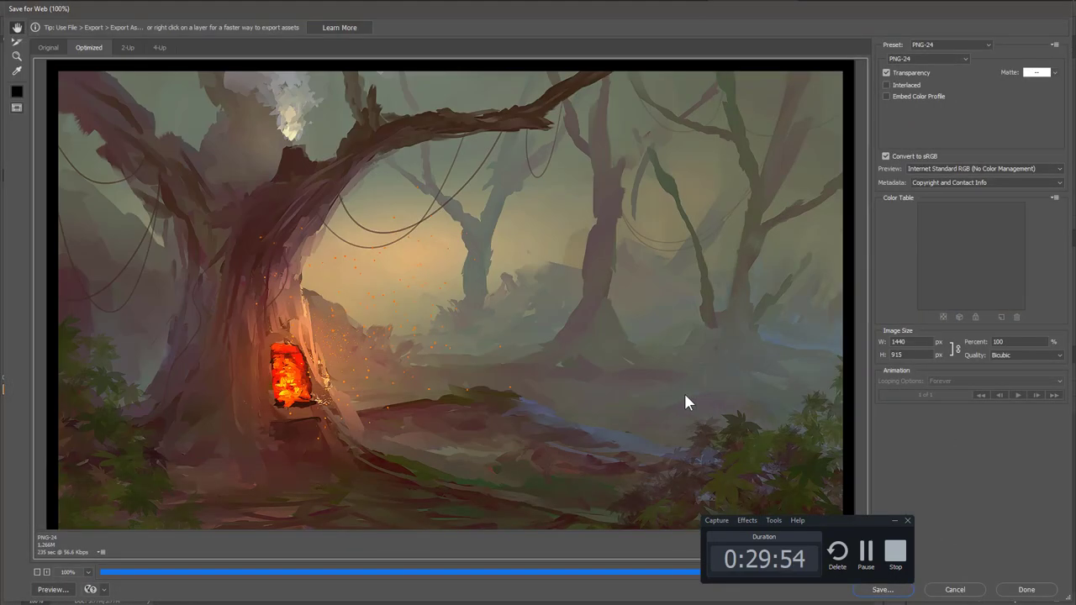